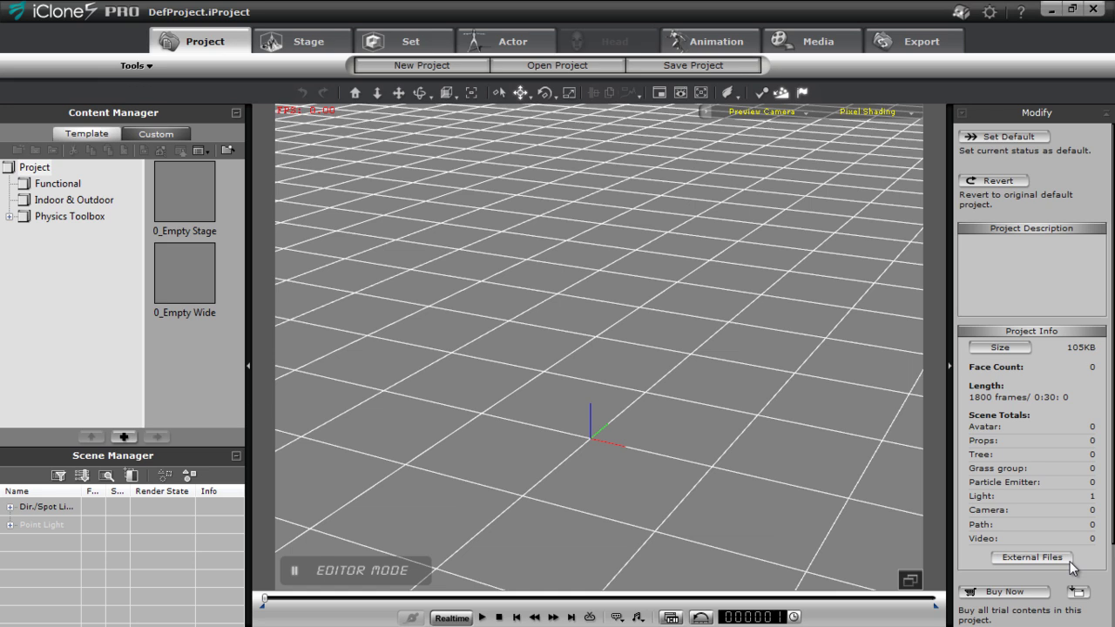
Add the Butte terrain from the Height Map_Large templates to the empty scene.
left_click(381, 40)
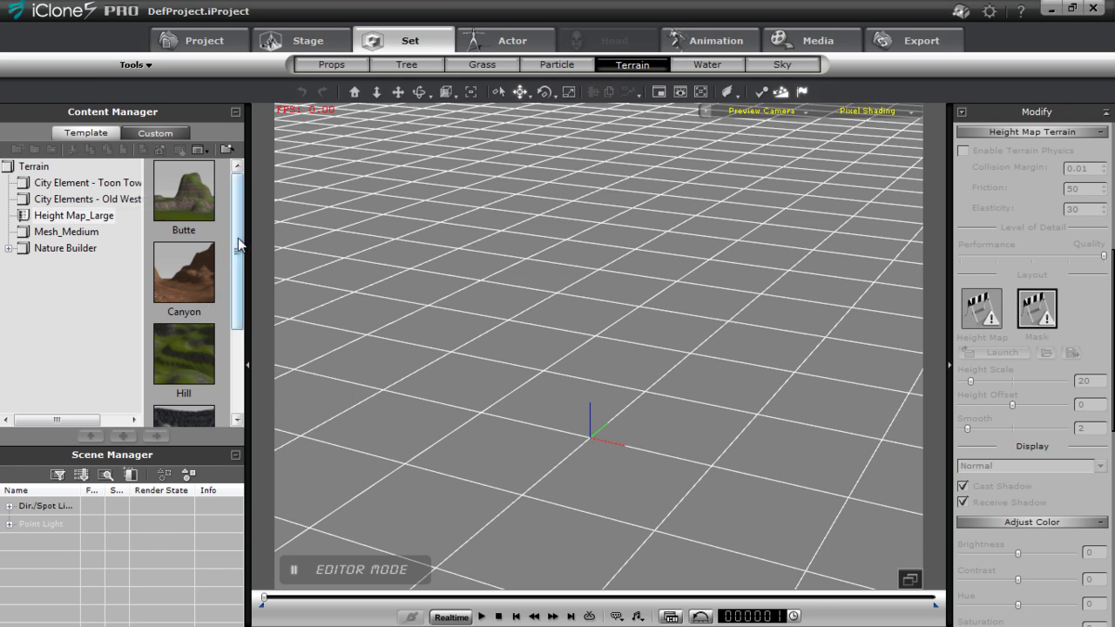
double_click(196, 195)
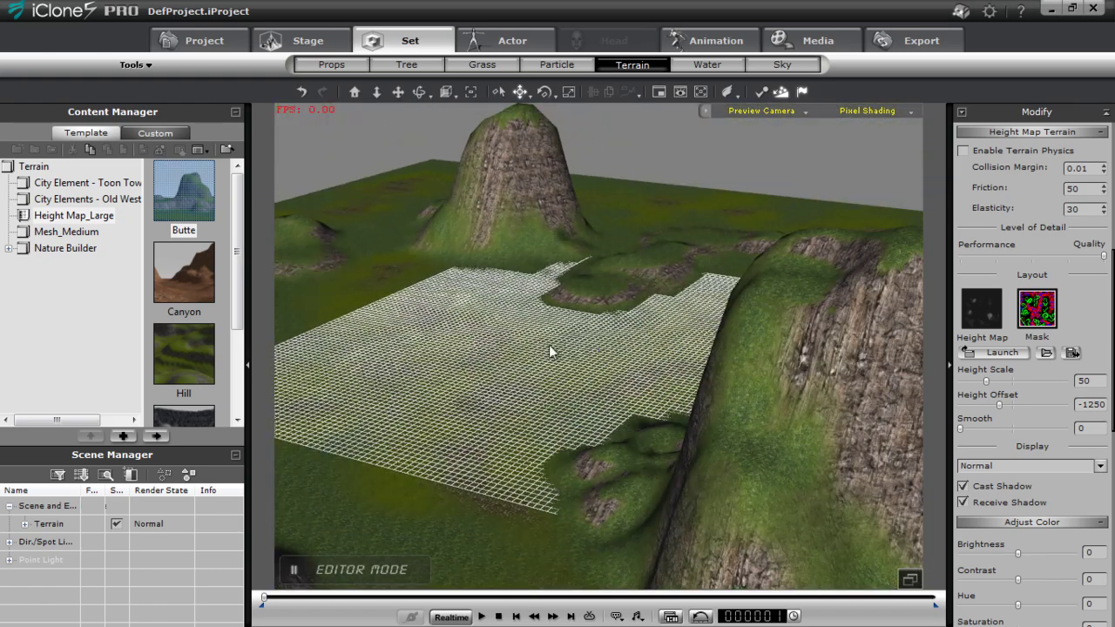
left_click_drag(550, 346, 549, 477)
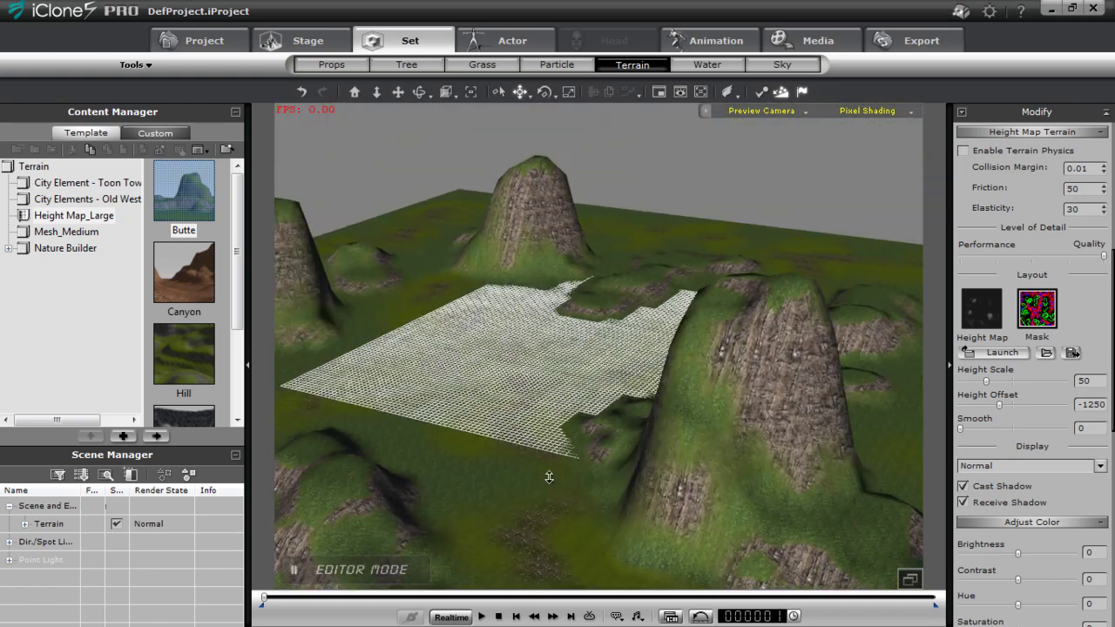
middle_click_drag(719, 473, 821, 259)
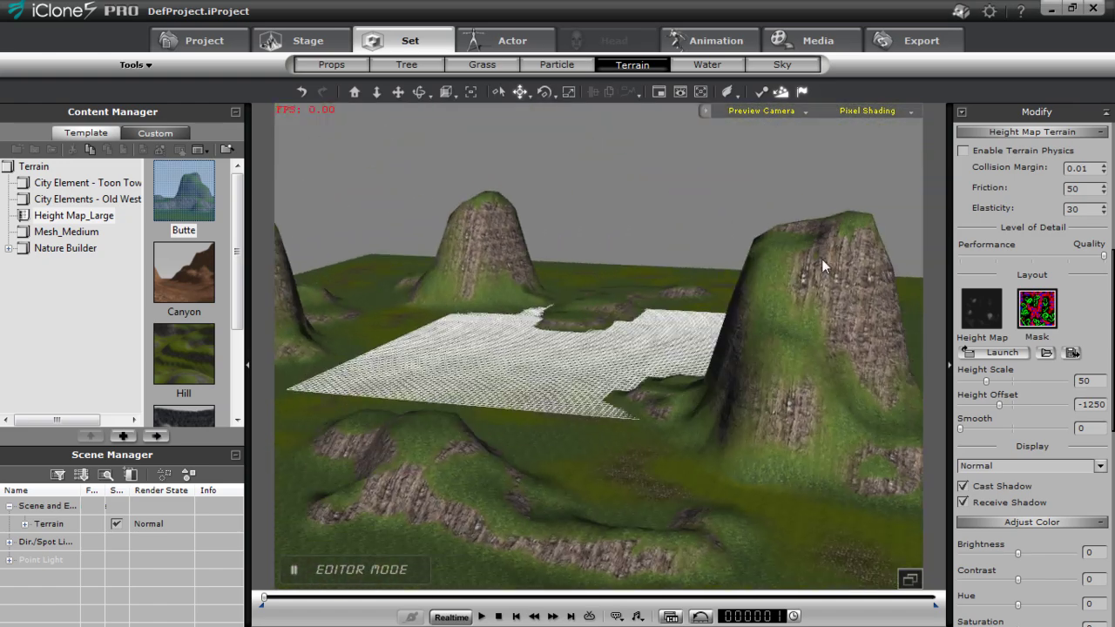
right_click_drag(787, 402, 684, 424)
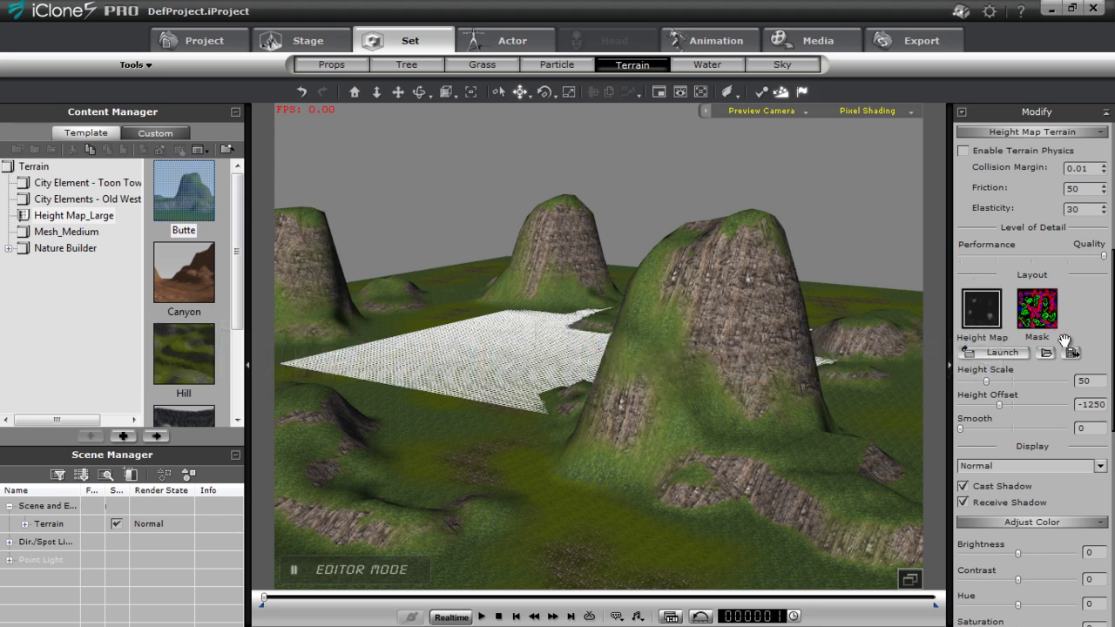
Open the terrain's height map in Photoshop and cover the whole canvas with a black (000000) rectangle flattened into the image.
left_click(1003, 351)
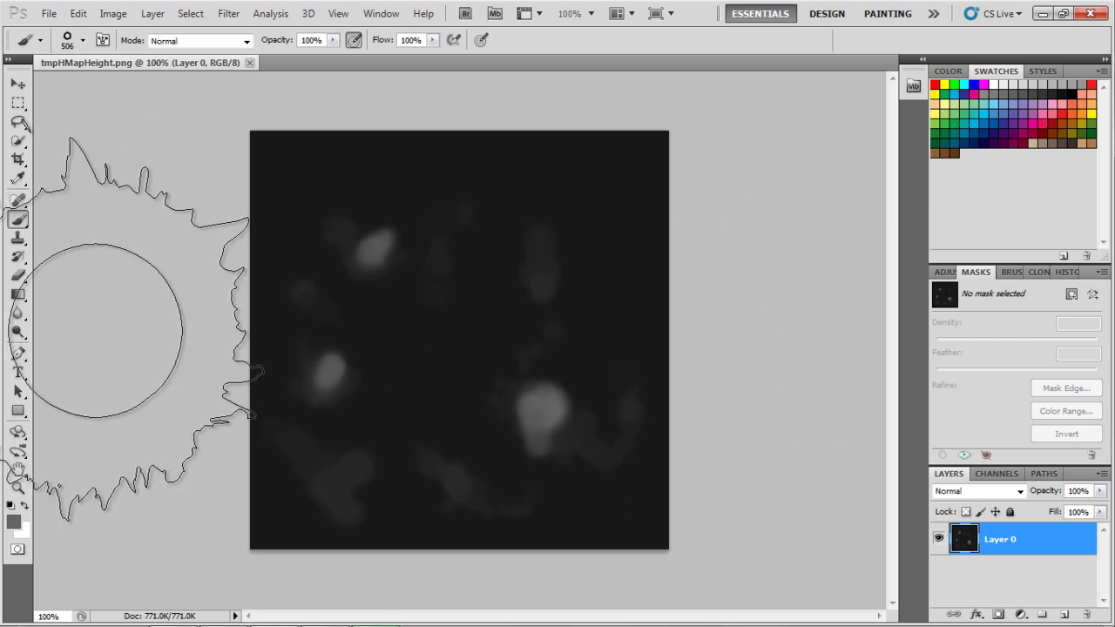
left_click(18, 413)
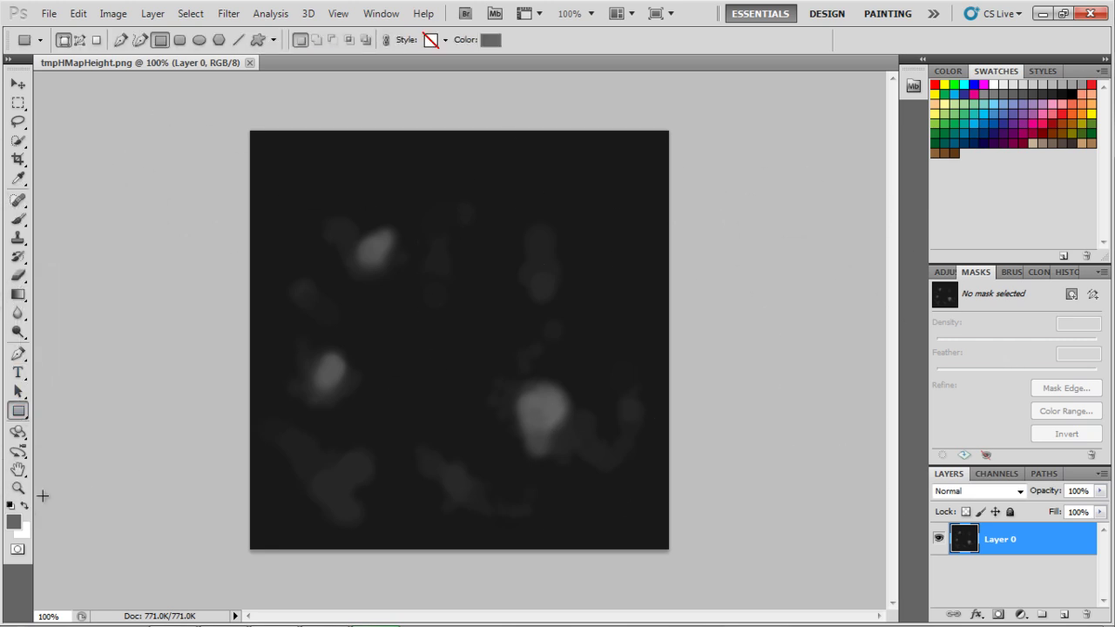
left_click(15, 525)
left_click(398, 266)
left_click_drag(389, 278, 342, 356)
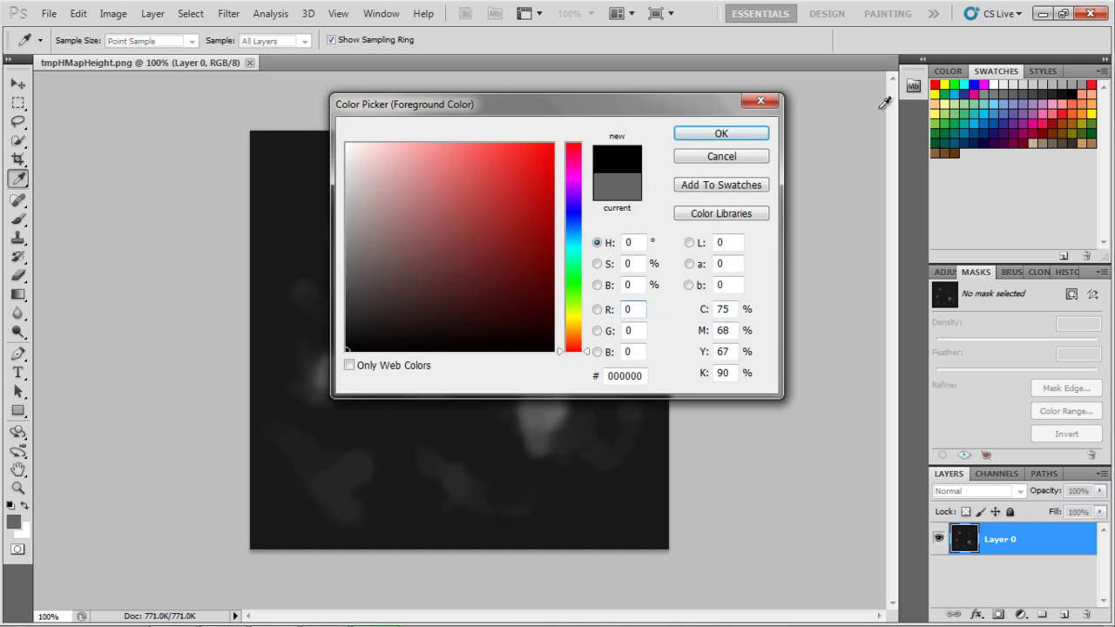
left_click(748, 134)
left_click_drag(200, 112, 764, 570)
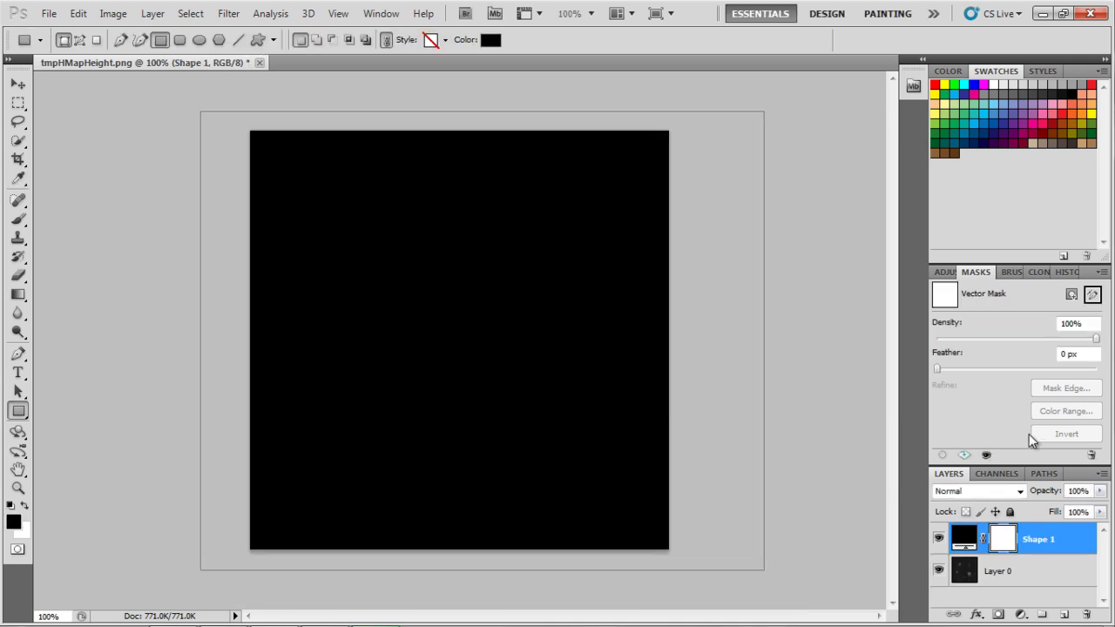
right_click(1052, 542)
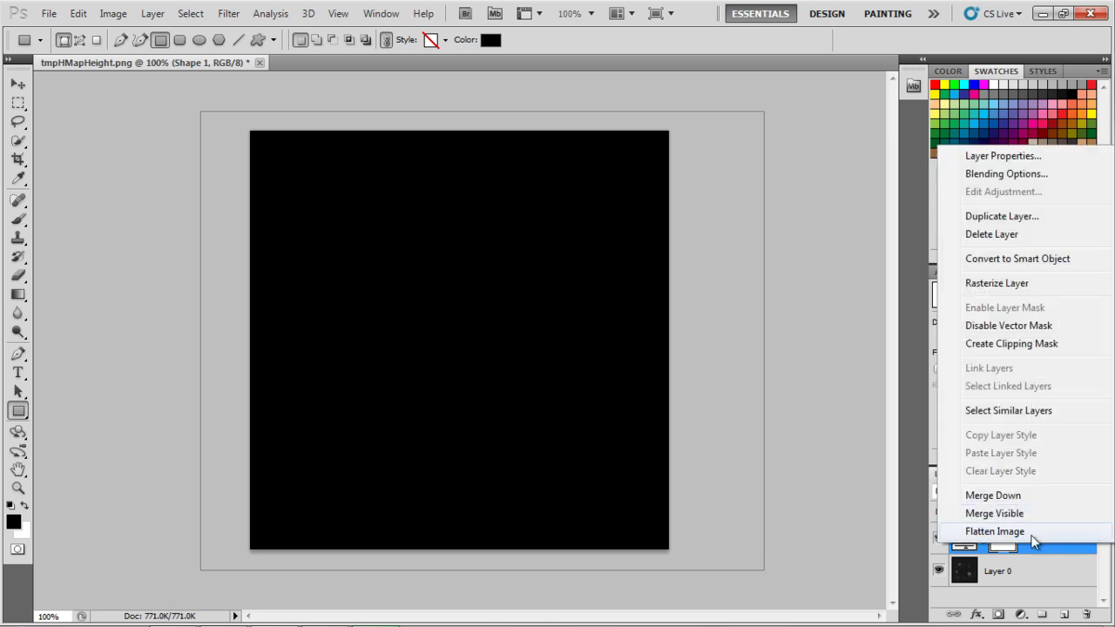
left_click(1037, 533)
Stamp the 506 px ring-shaped splatter brush once near the canvas centre in gray 787878.
left_click(18, 219)
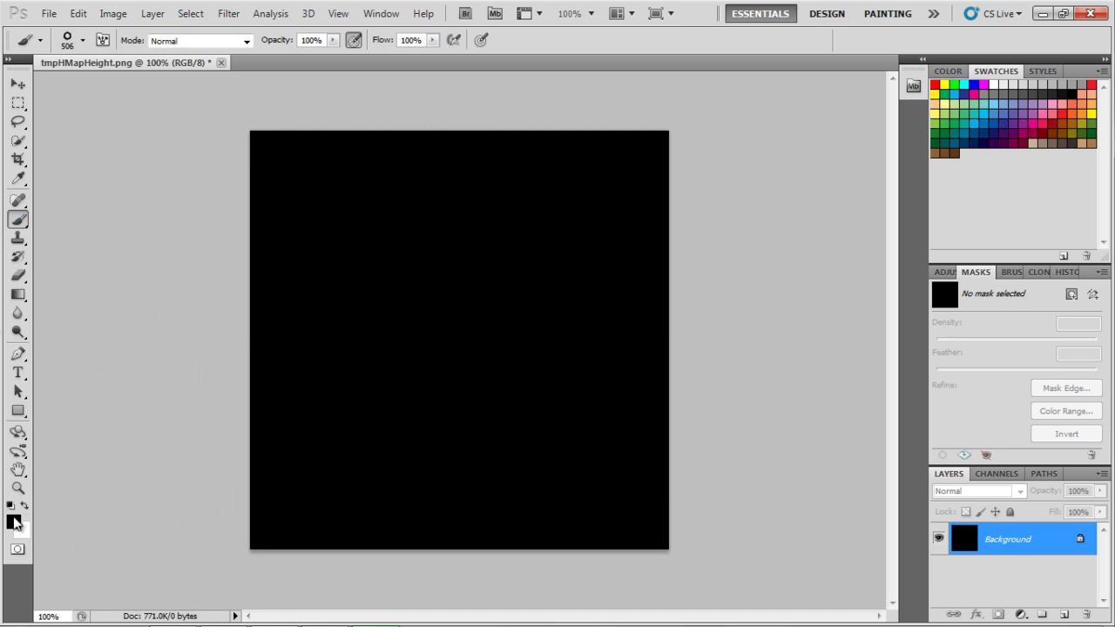
left_click(13, 522)
mouse_move(378, 299)
left_mouse_down()
mouse_move(321, 244)
mouse_move(327, 253)
left_mouse_up()
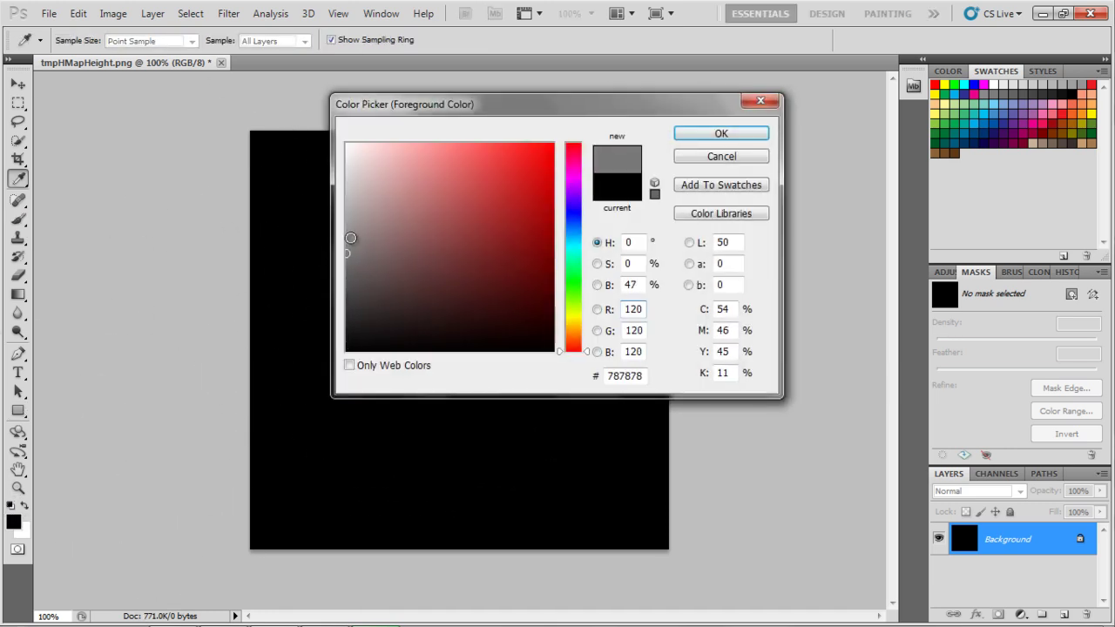
left_click(721, 133)
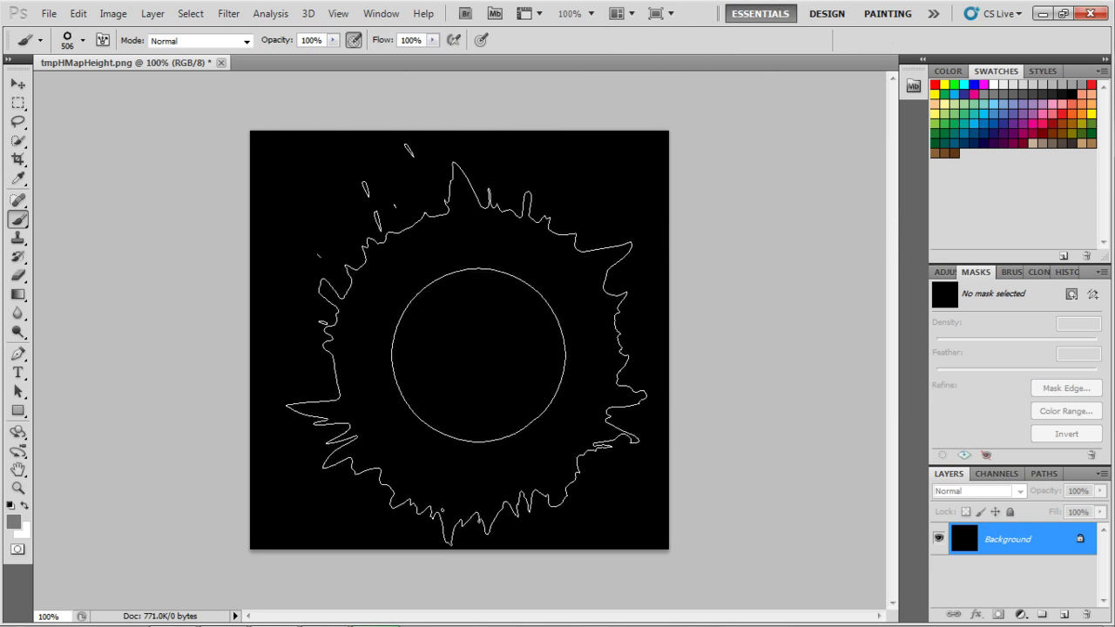
left_click(474, 355)
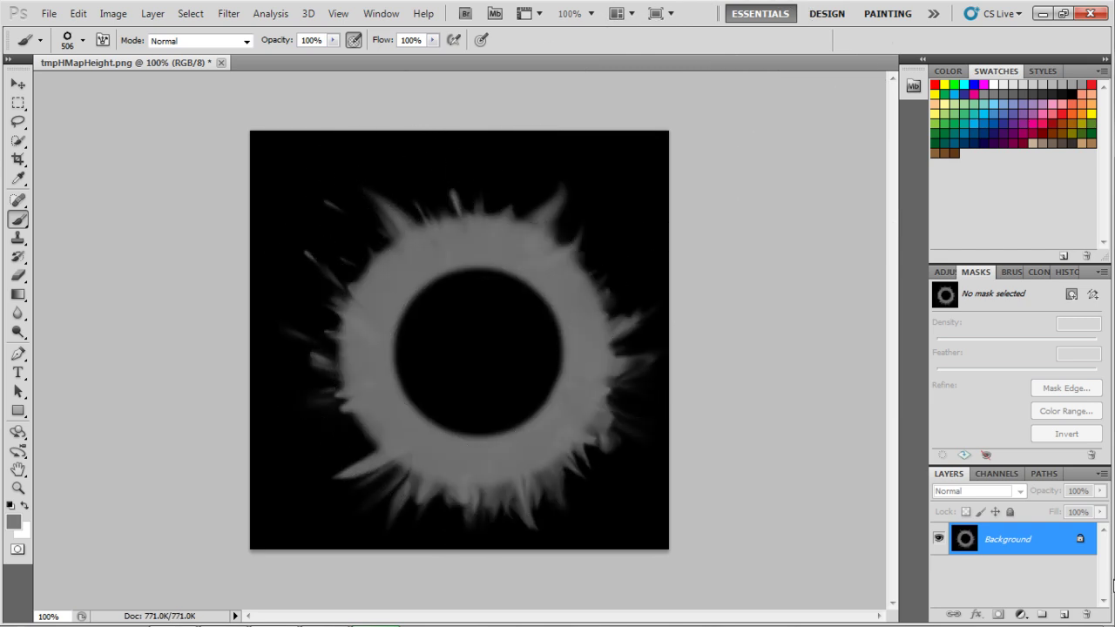
Save the edited tmpHMapHeight.png and switch back to iClone.
left_click(49, 14)
left_click(84, 247)
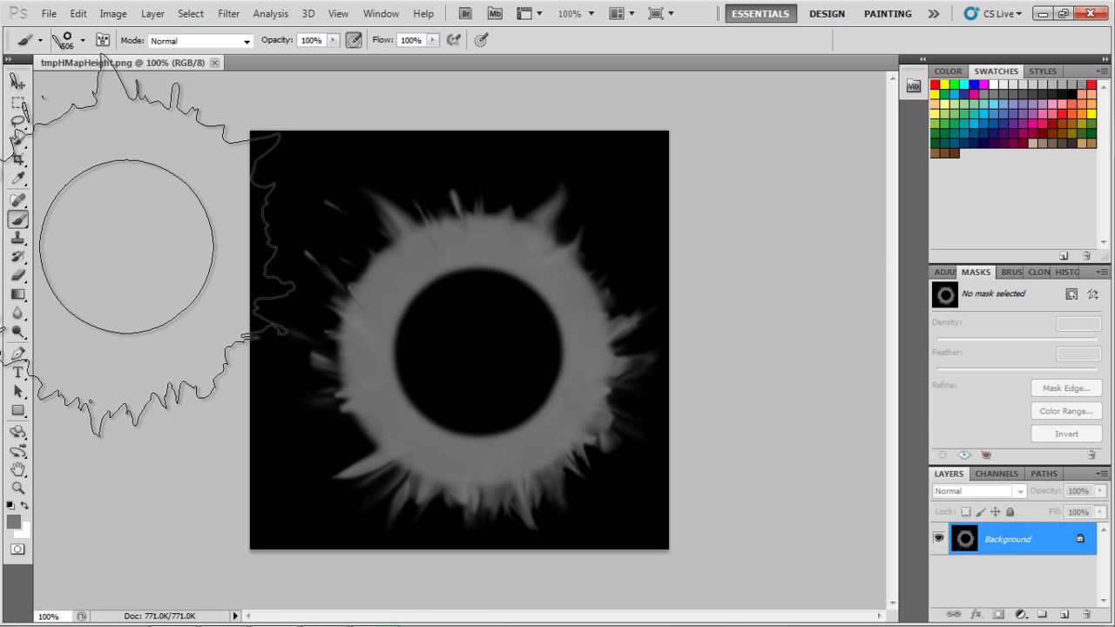
key("alt+Tab")
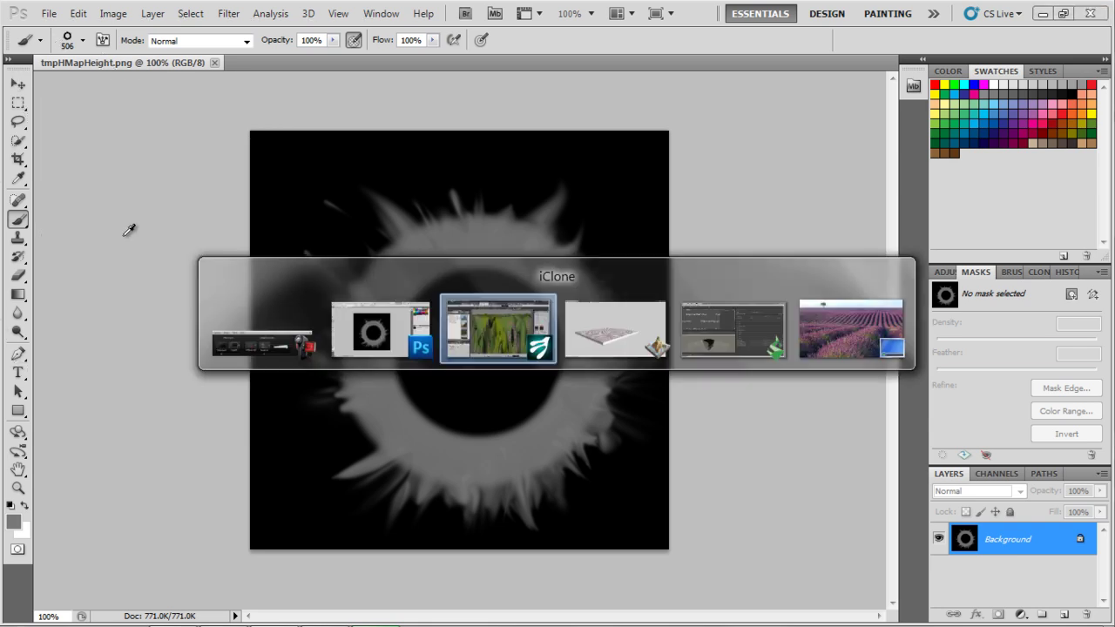
Set the crater terrain's Smooth value to 11.
right_click_drag(658, 259, 663, 341)
right_click_drag(652, 236, 611, 456)
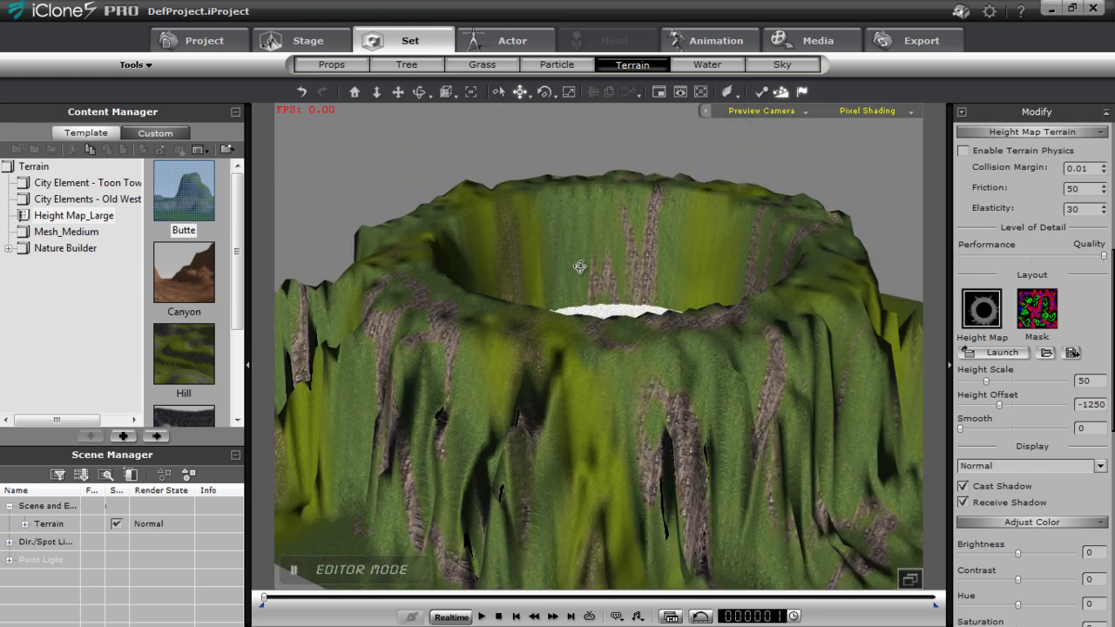
right_click_drag(579, 267, 590, 362)
right_click_drag(590, 323, 642, 518)
right_click_drag(594, 263, 639, 352)
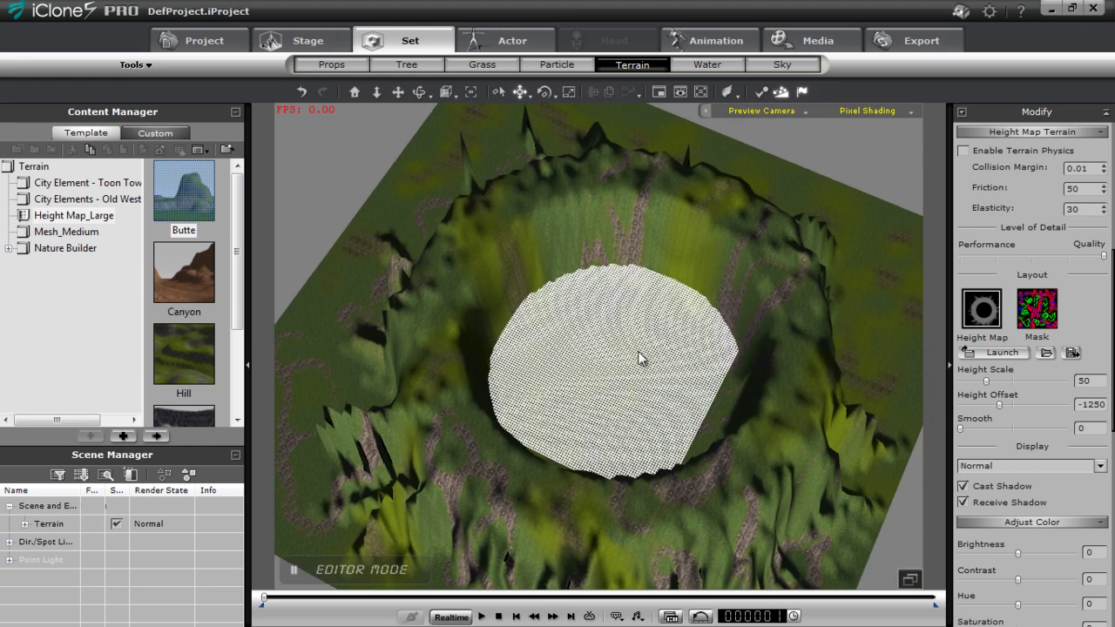
right_click_drag(622, 232, 671, 374)
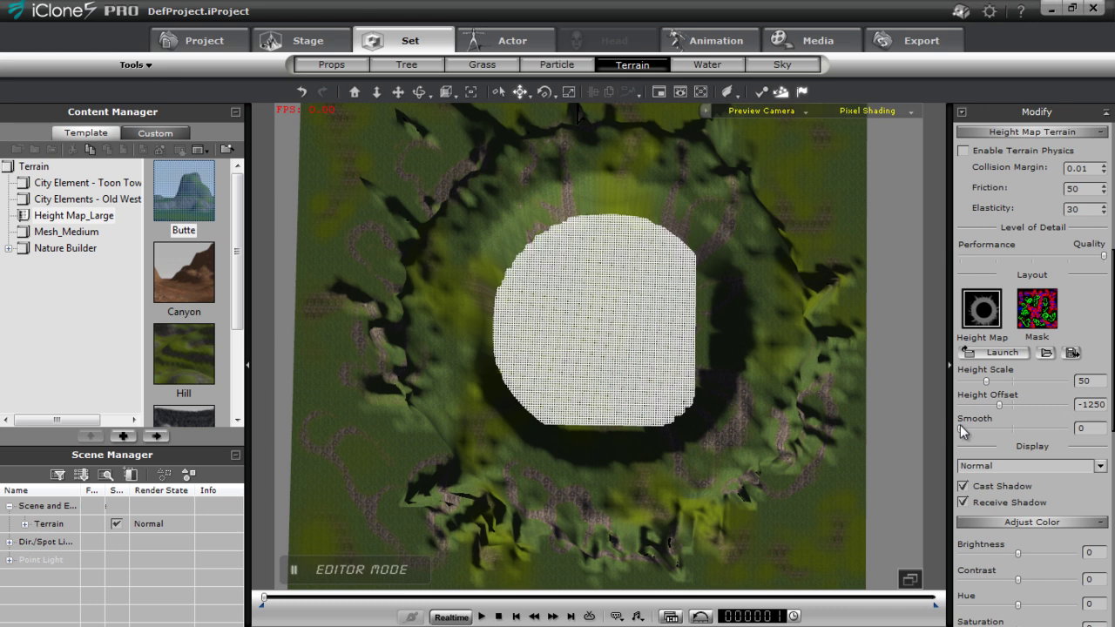
left_click_drag(976, 430, 999, 429)
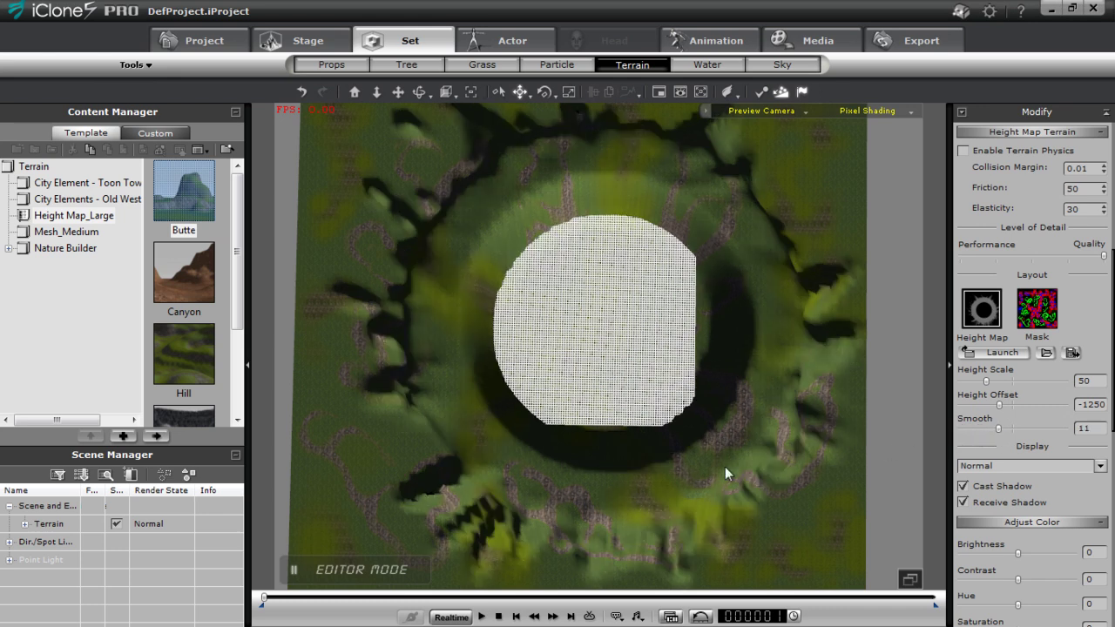
right_click_drag(649, 531, 650, 231)
right_click_drag(694, 309, 694, 356)
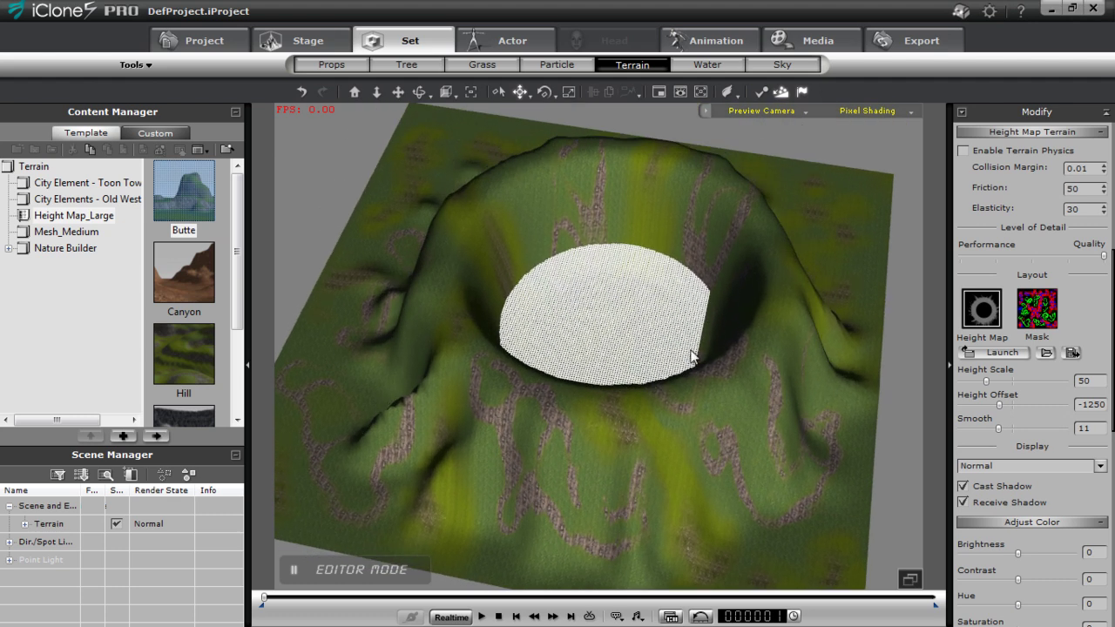
Set the terrain's Height Scale to 29 and its Smooth value to 7.
left_click_drag(987, 381, 976, 387)
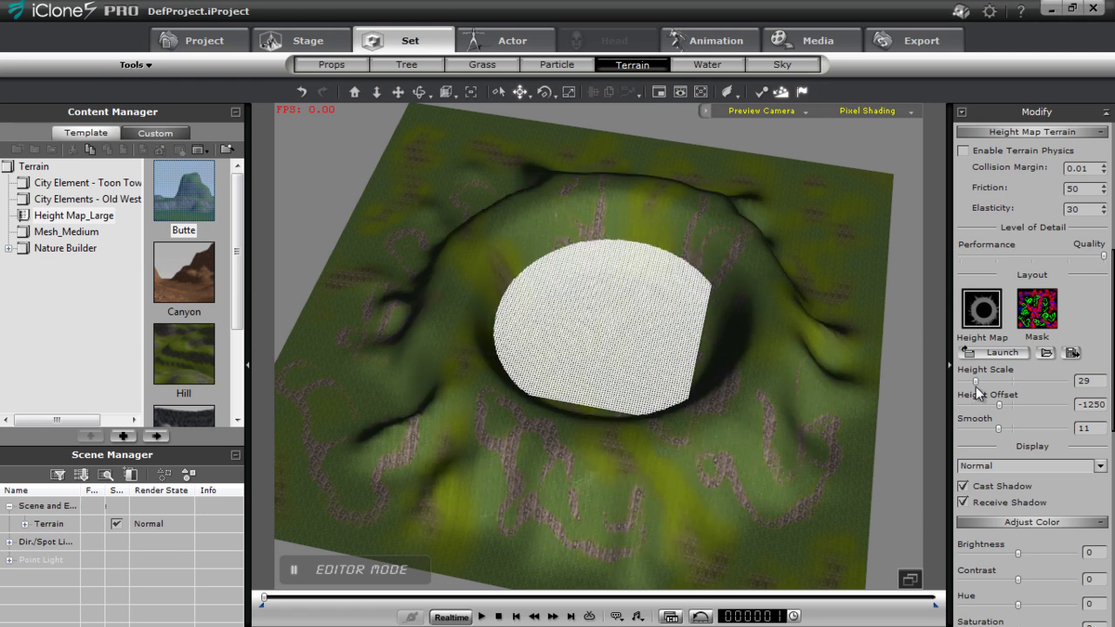
left_click_drag(999, 428, 985, 431)
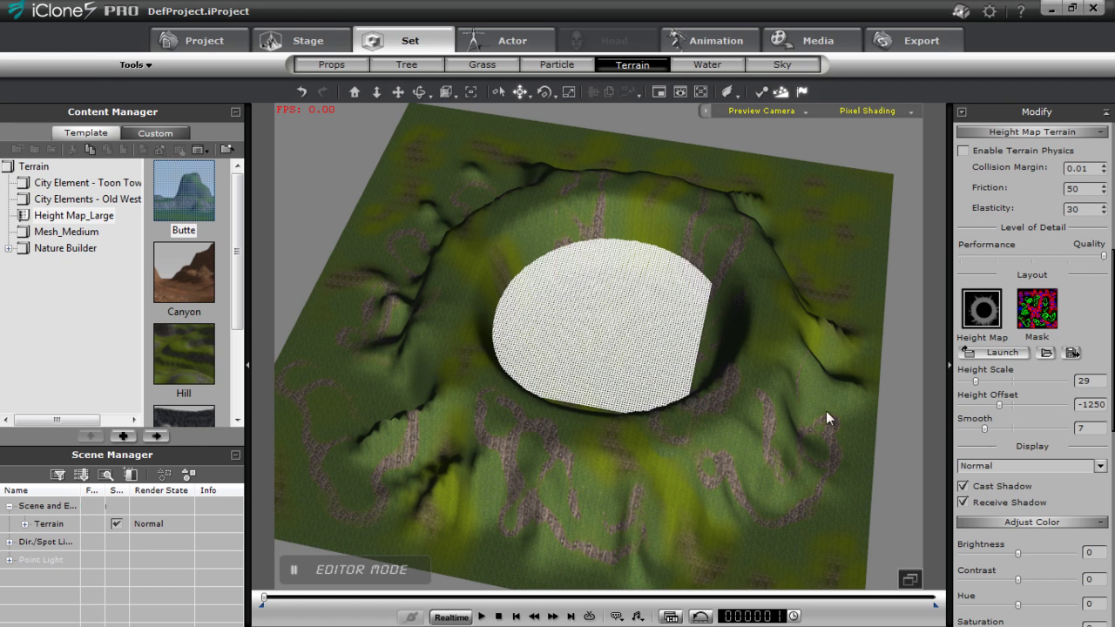
right_click_drag(792, 398, 705, 287)
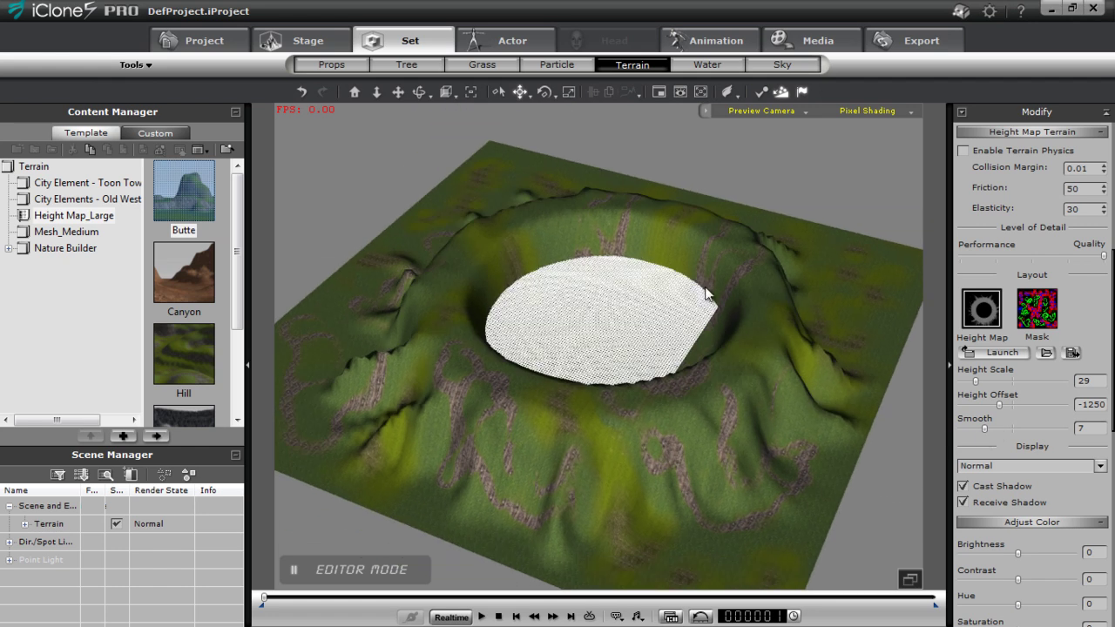
right_click_drag(788, 384, 654, 348)
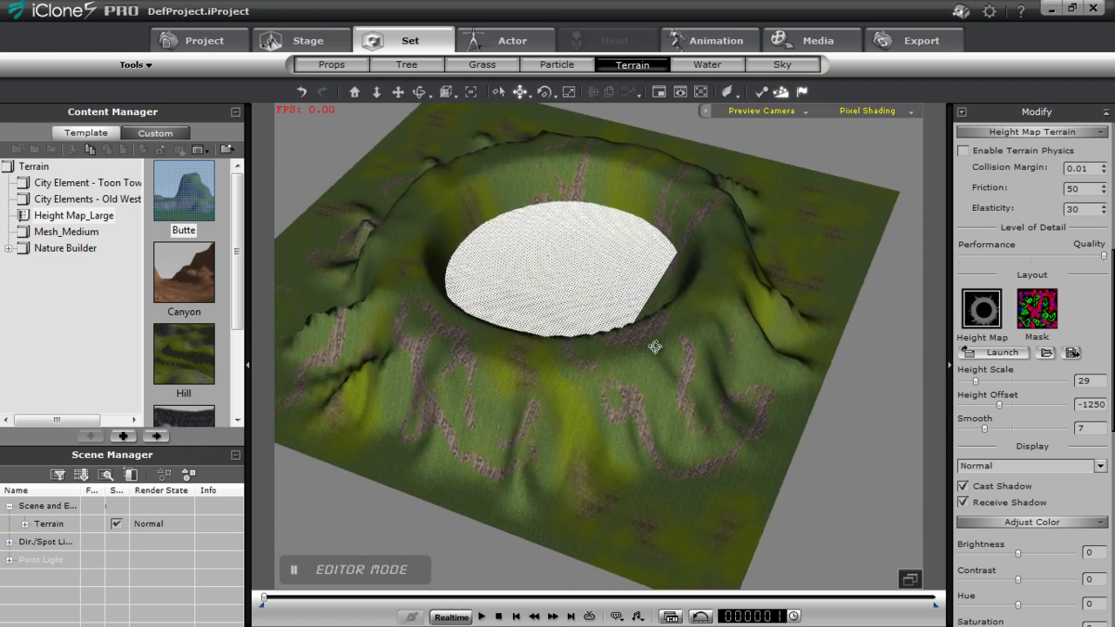
Open the terrain's mask map in Photoshop and switch to EarthSculptor.
left_click(1048, 315)
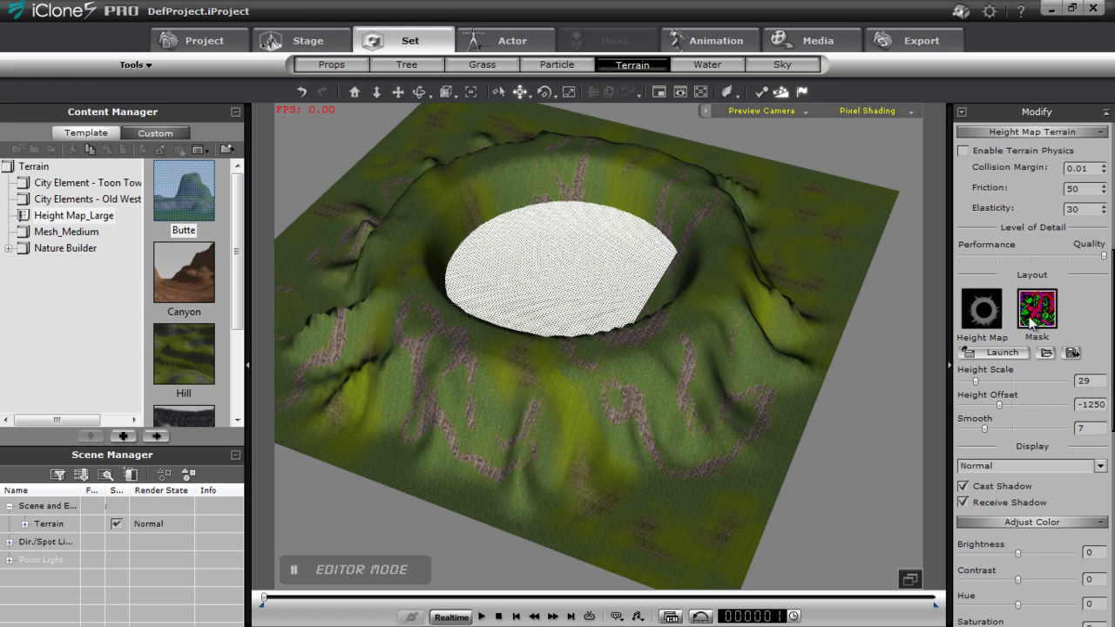
left_click(998, 354)
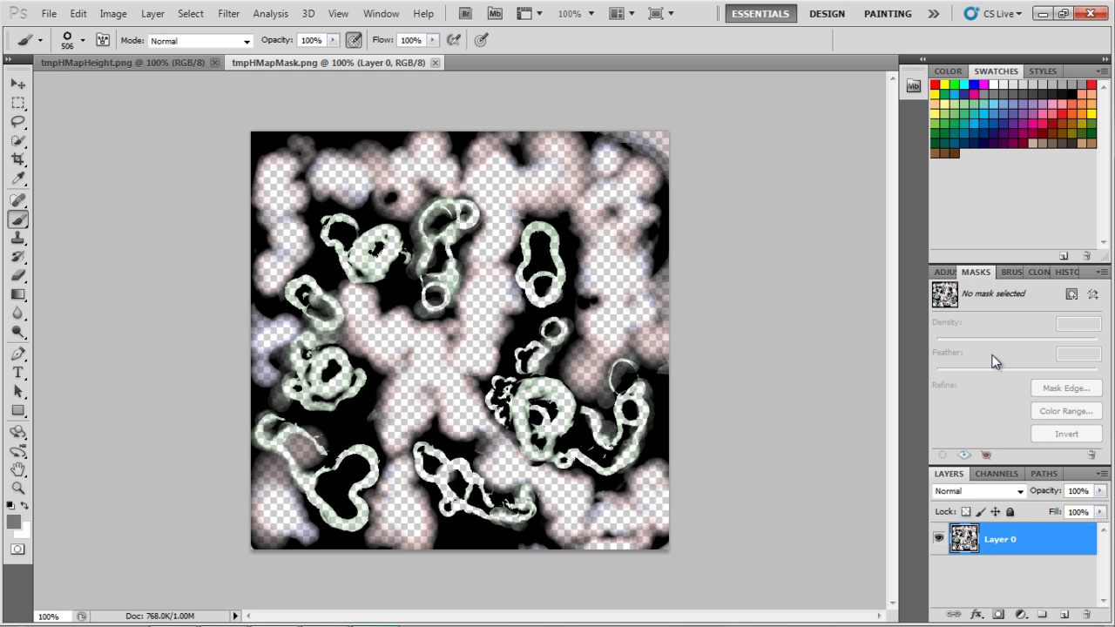
key("alt+Tab")
key("alt+Tab")
key("alt+Tab")
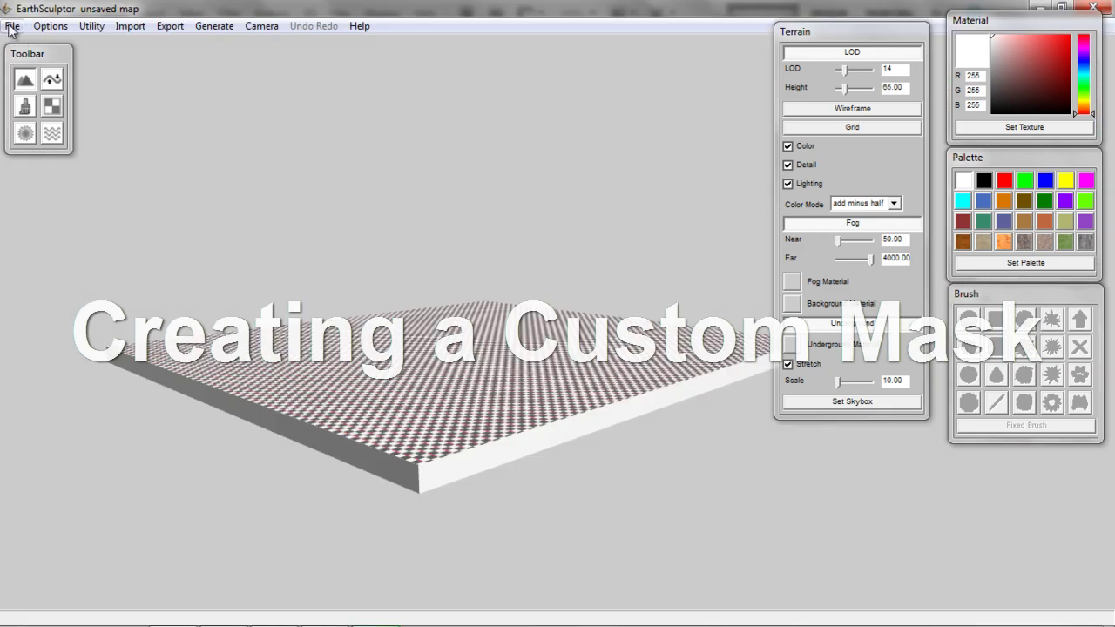
Create a new 513x513 map with colormap, detailmap and lightmap sizes of 1024x1024.
left_click(12, 28)
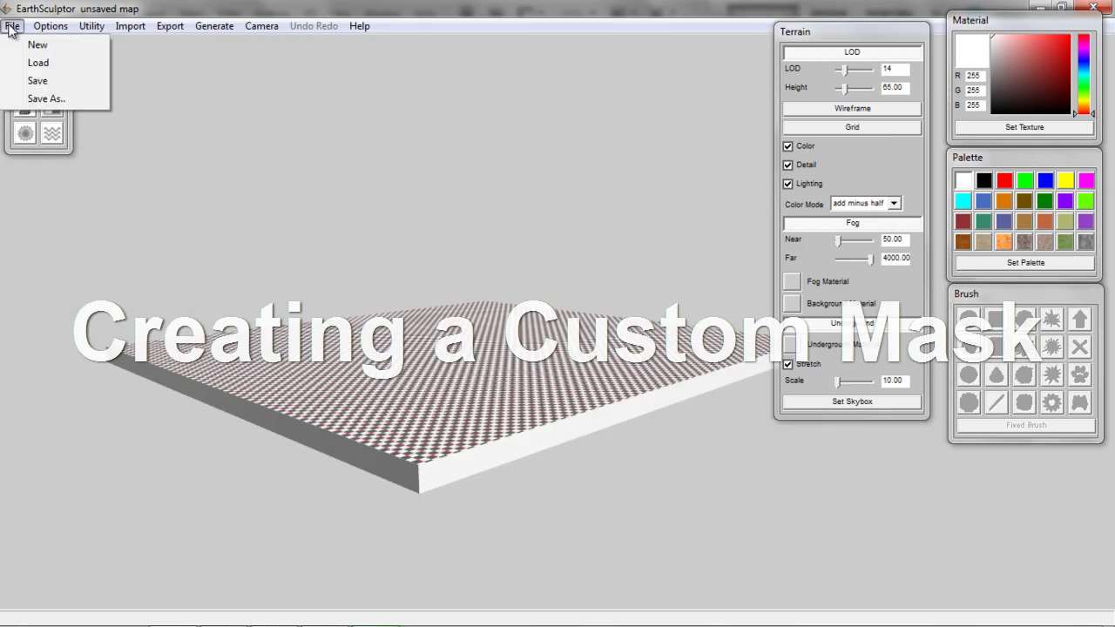
left_click(35, 47)
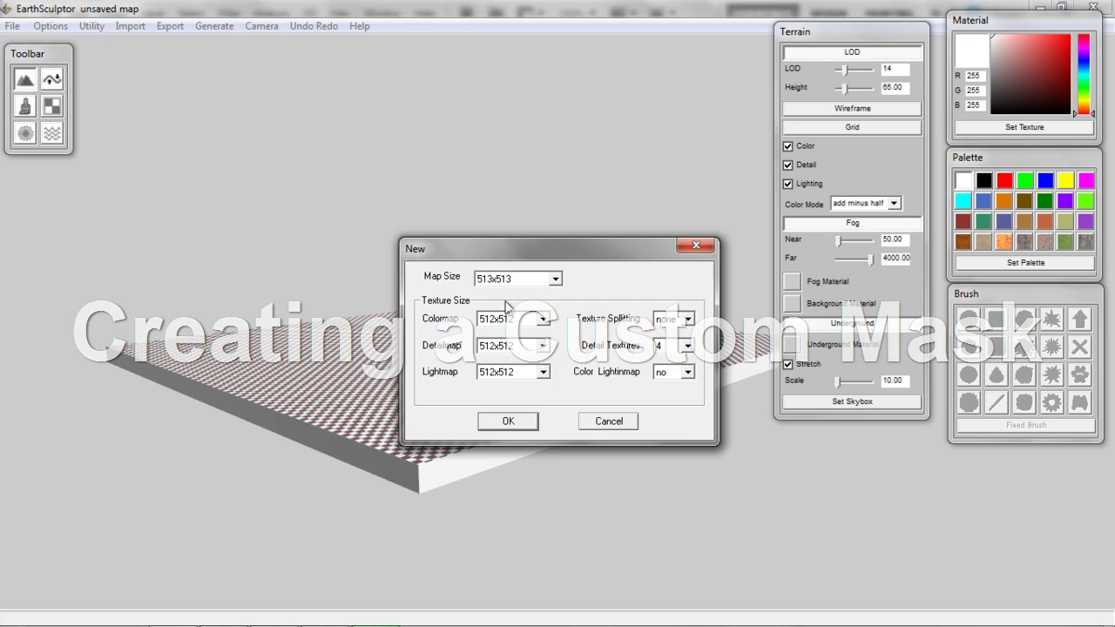
left_click(542, 319)
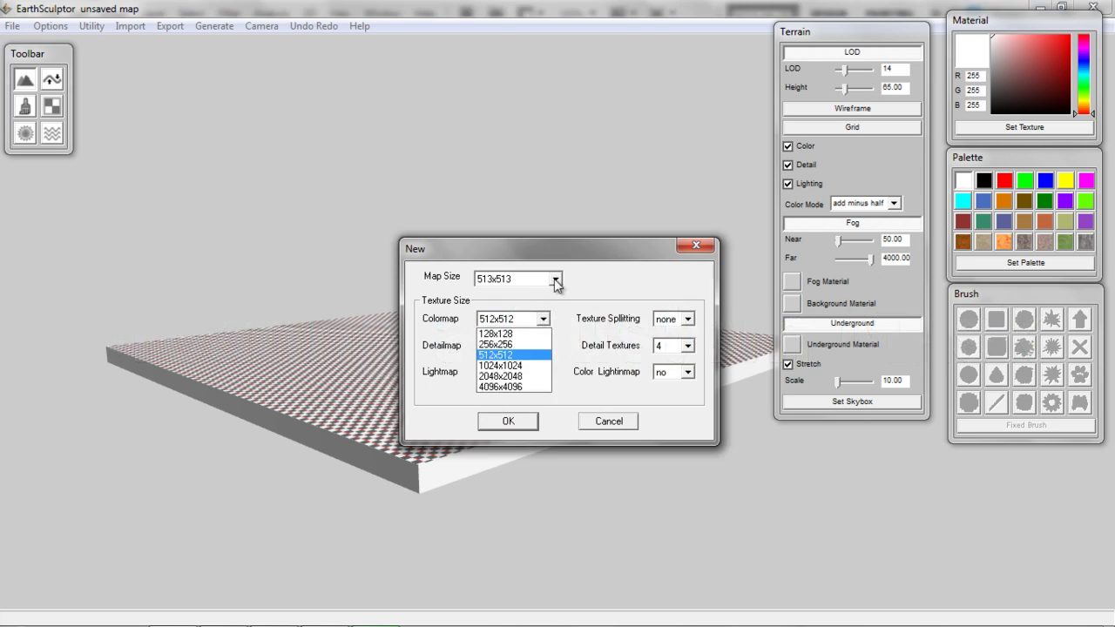
left_click(508, 366)
left_click(542, 346)
left_click(519, 393)
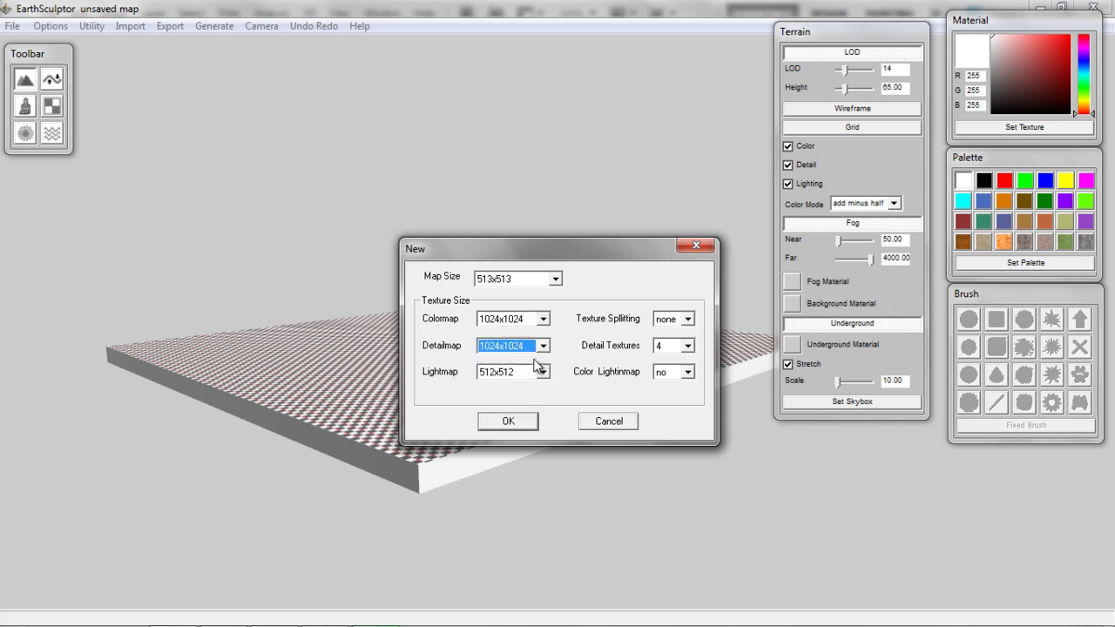
left_click(540, 372)
left_click(518, 419)
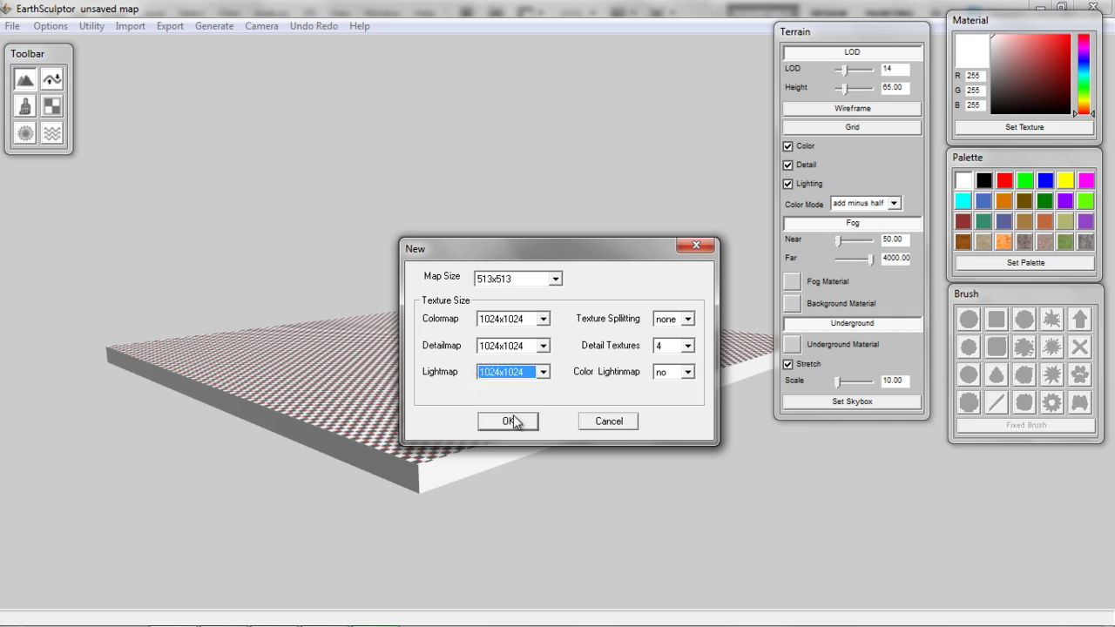
left_click(509, 422)
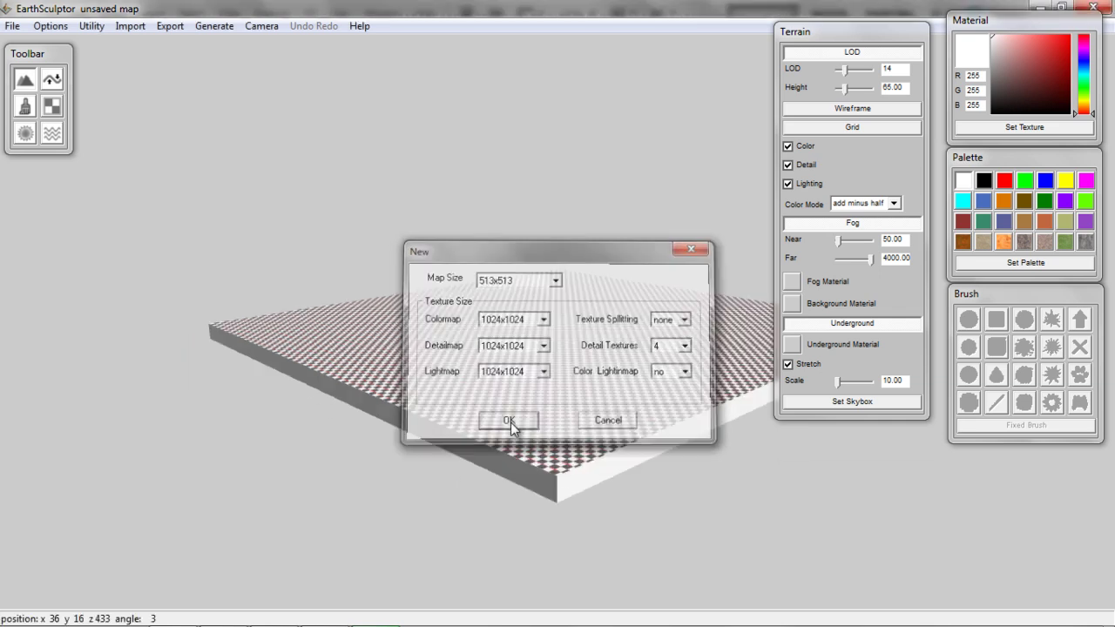
middle_click_drag(559, 330, 571, 395)
scroll(587, 420, "up", 5)
scroll(582, 425, "up", 1)
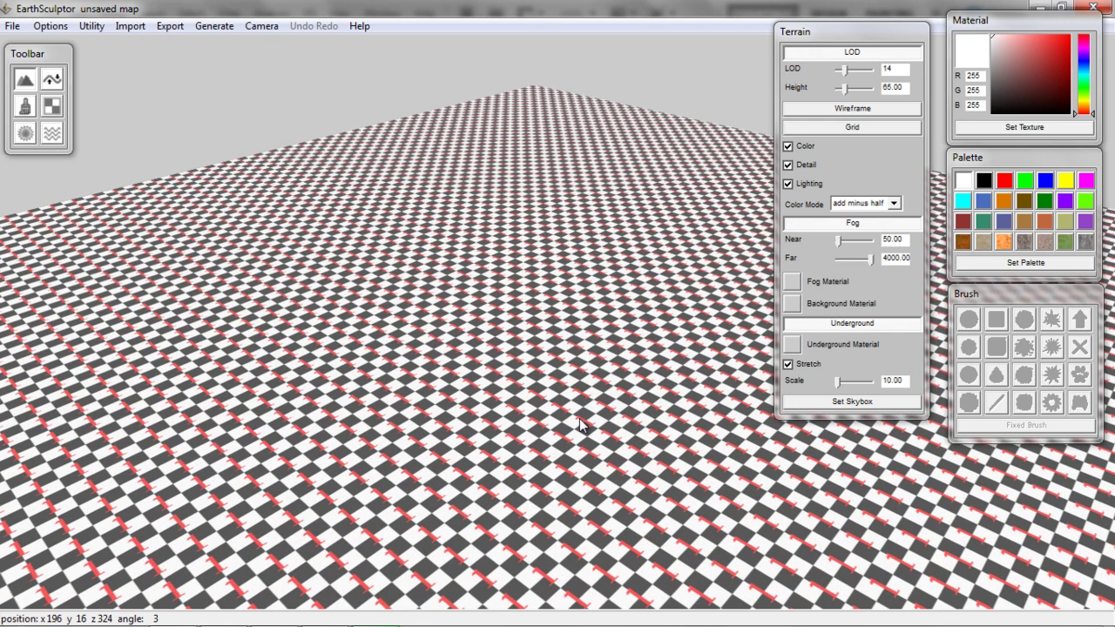
Turn off level of detail (LOD) for the new map's terrain.
scroll(582, 425, "up", 3)
scroll(579, 421, "down", 3)
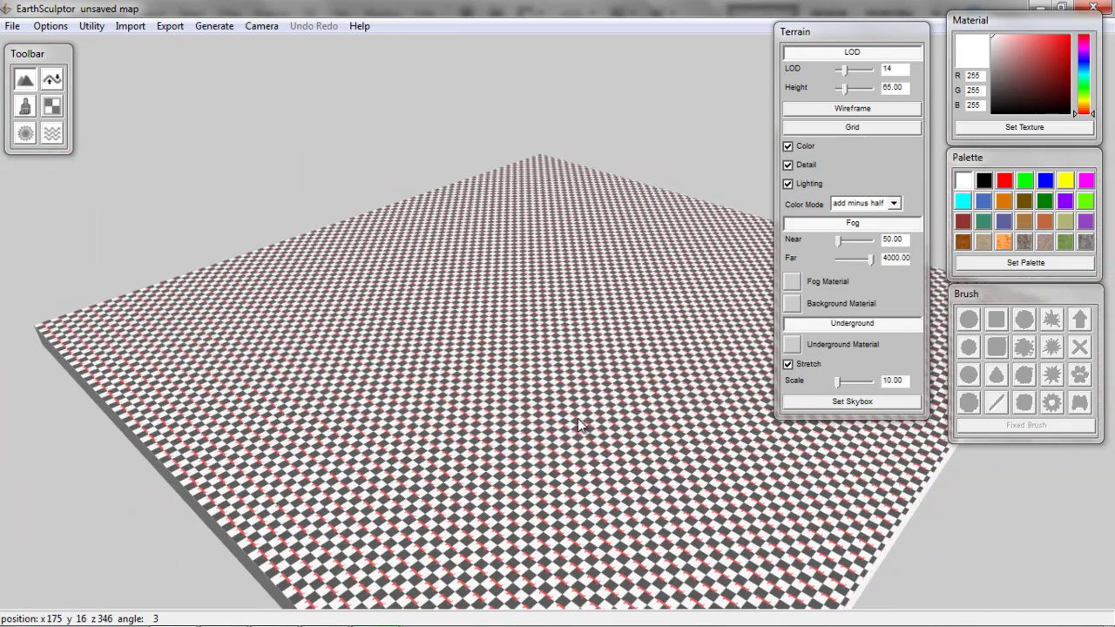
scroll(598, 399, "down", 3)
scroll(597, 419, "up", 3)
scroll(523, 407, "up", 4)
middle_click_drag(493, 402, 523, 375)
scroll(523, 373, "down", 3)
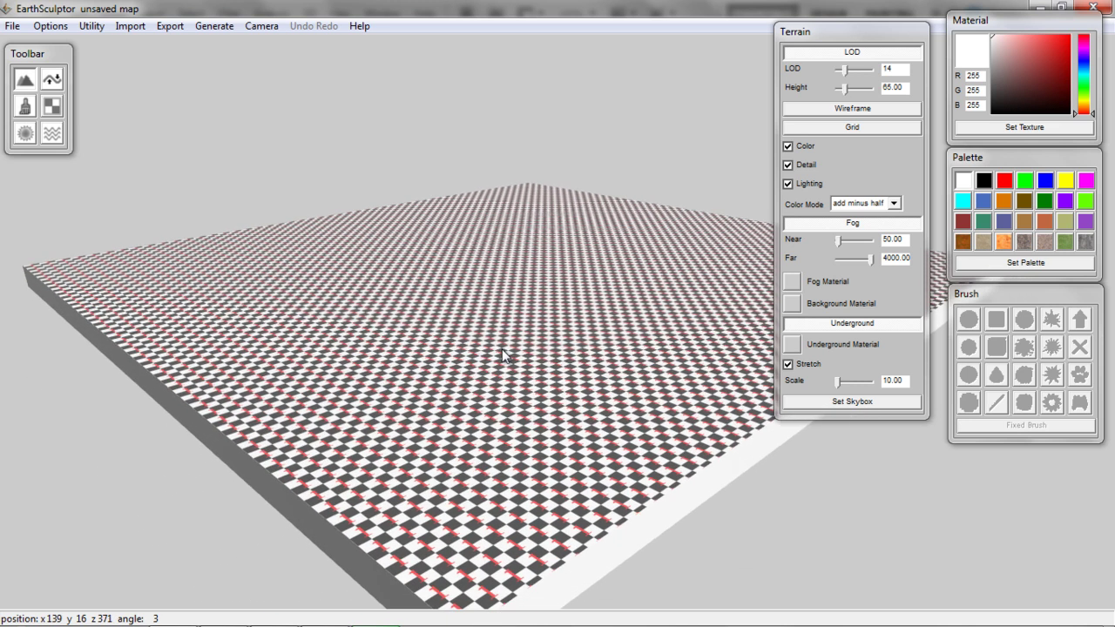
left_click(875, 54)
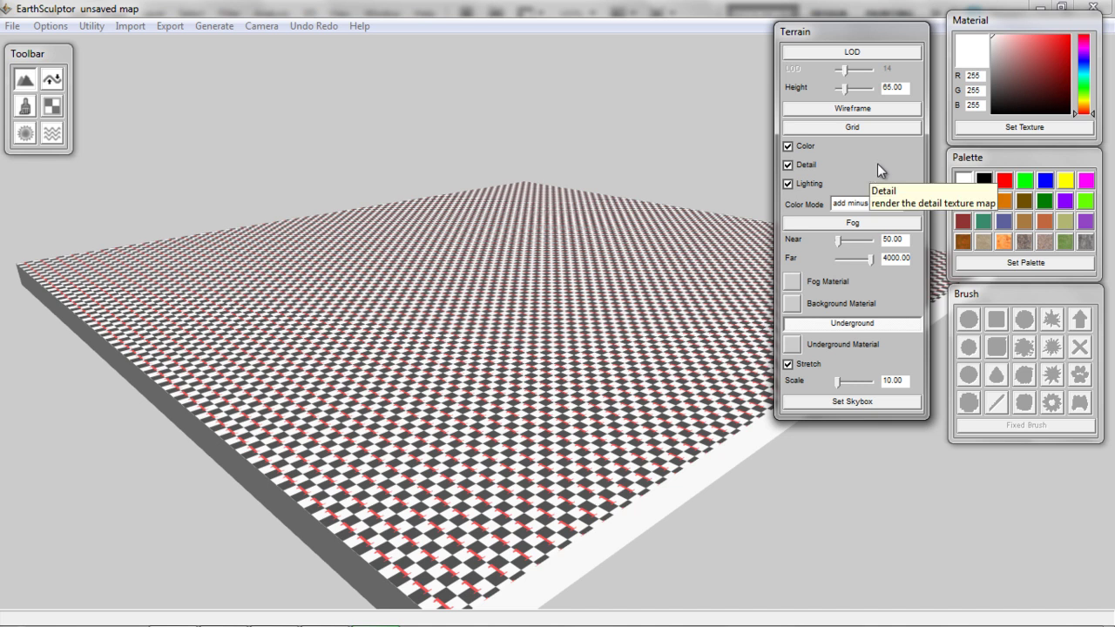
Start setting the texture for detail slot 1 and browse to the Textures folder inside the Terrain folder on the Desktop.
left_click(50, 108)
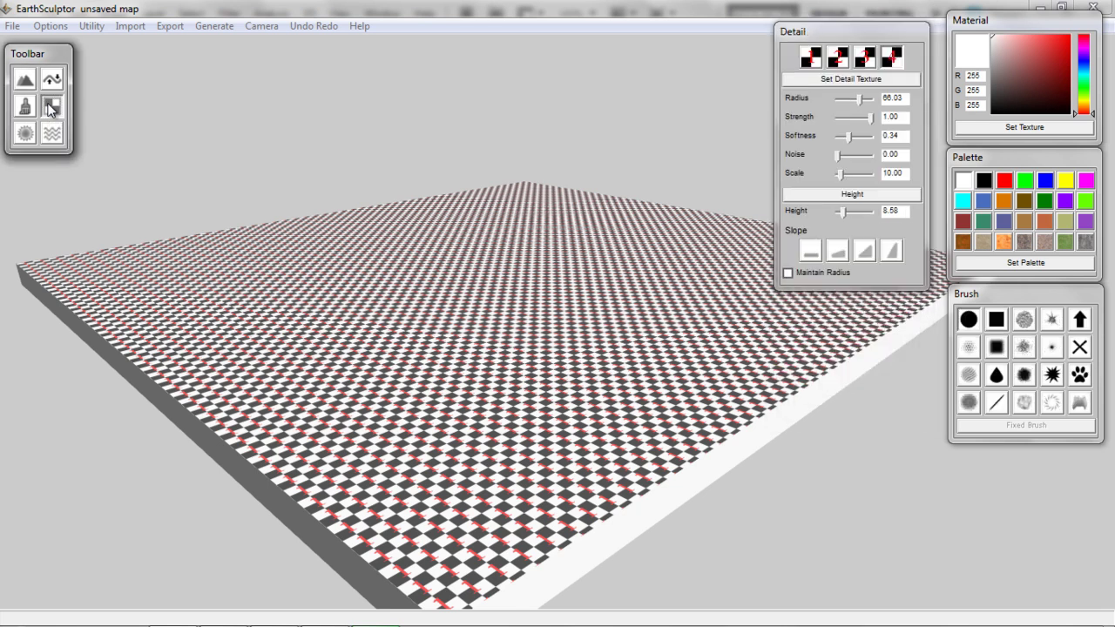
left_click(811, 69)
left_click(850, 80)
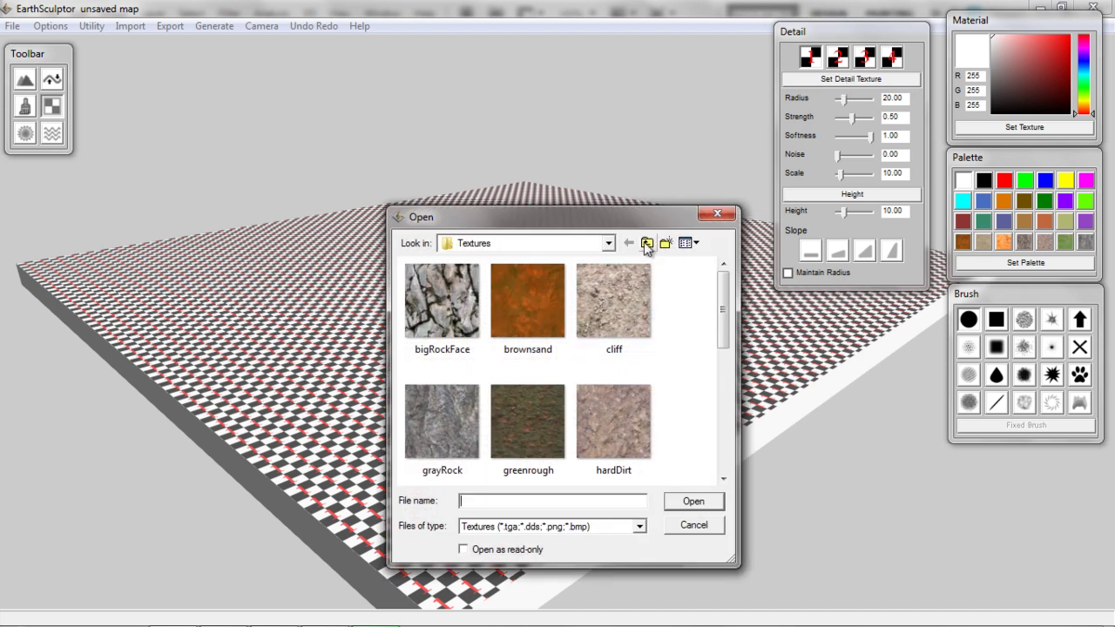
left_click(646, 243)
left_click(647, 243)
left_click(647, 242)
left_click(647, 242)
left_click_drag(720, 344, 722, 471)
double_click(535, 356)
double_click(440, 432)
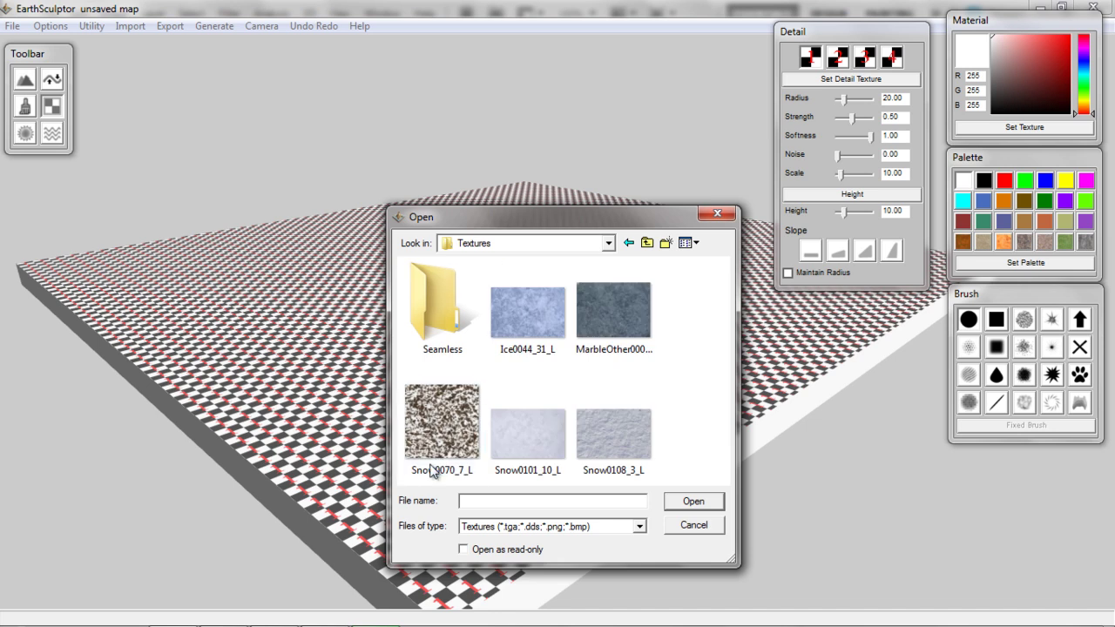
Load Snow0101_10_L as detail texture 1 and set its scale to 12.44.
left_click(540, 431)
left_click(694, 502)
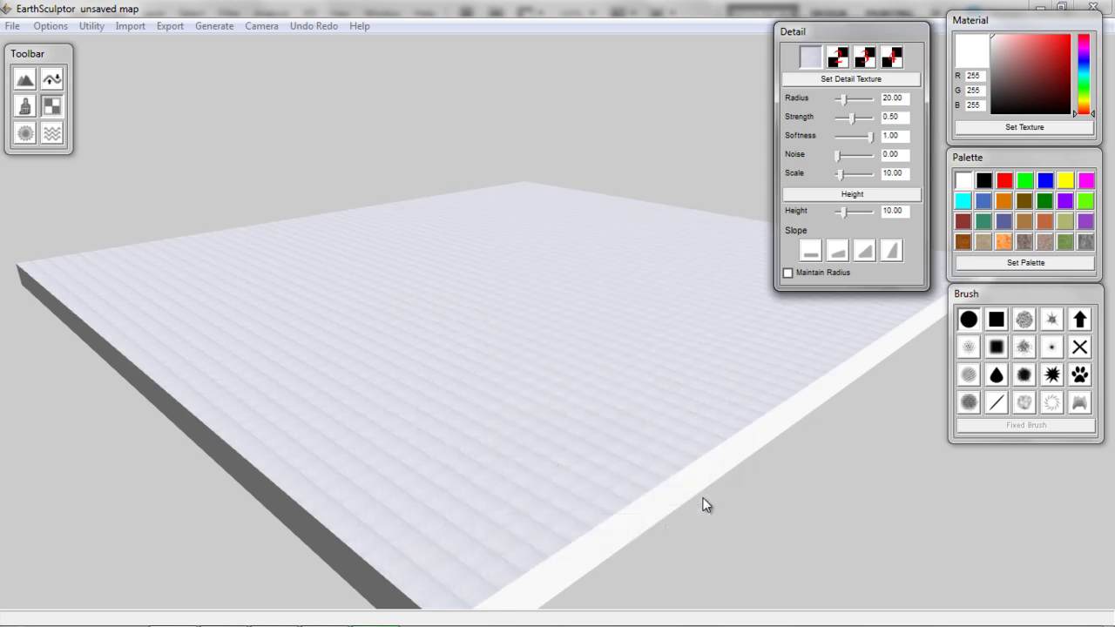
mouse_move(552, 210)
right_mouse_down()
mouse_move(567, 307)
mouse_move(563, 201)
mouse_move(546, 154)
mouse_move(499, 145)
mouse_move(558, 152)
right_mouse_up()
mouse_move(842, 181)
left_mouse_down()
mouse_move(923, 178)
mouse_move(783, 179)
mouse_move(858, 175)
mouse_move(843, 176)
left_mouse_up()
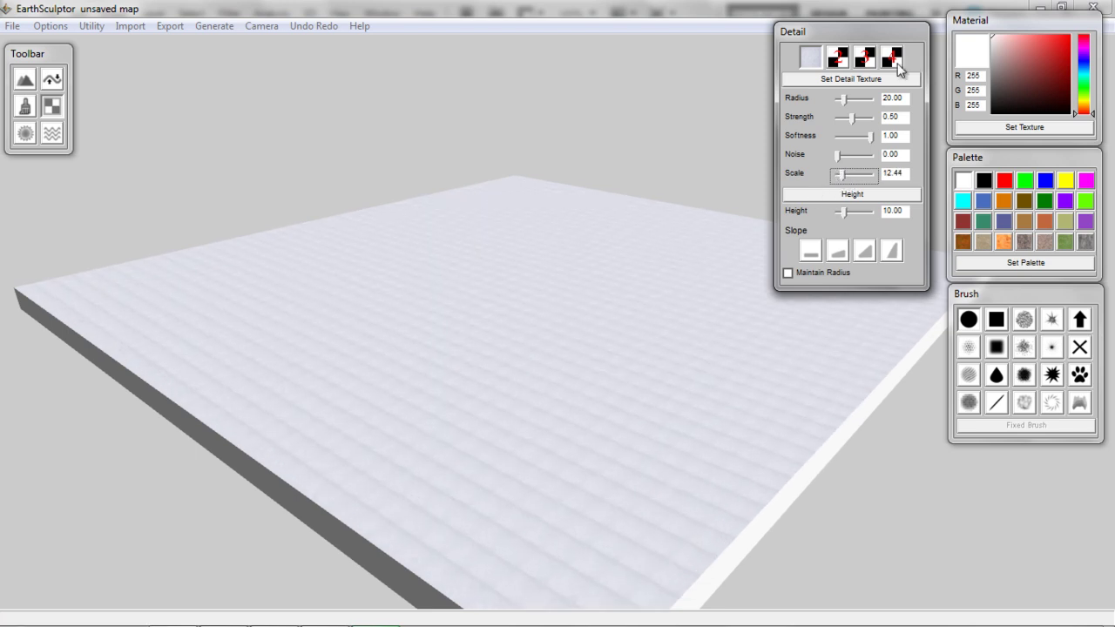
Load MarbleOther0001_1_M from the Desktop's Terrain/Textures folder as detail texture 2.
left_click(839, 59)
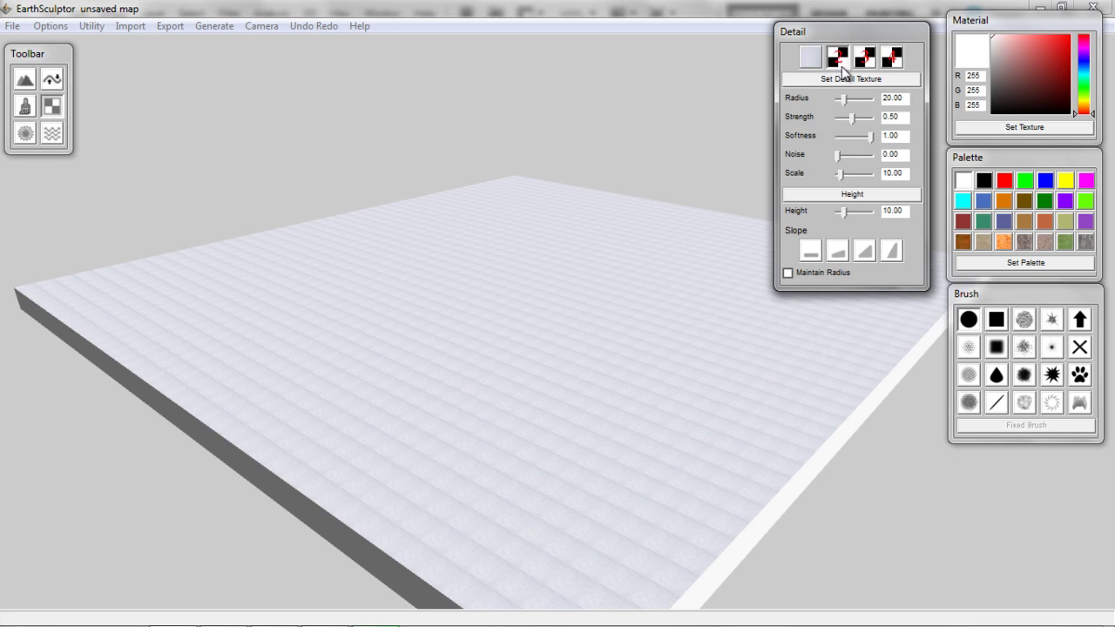
left_click(848, 75)
left_click(647, 243)
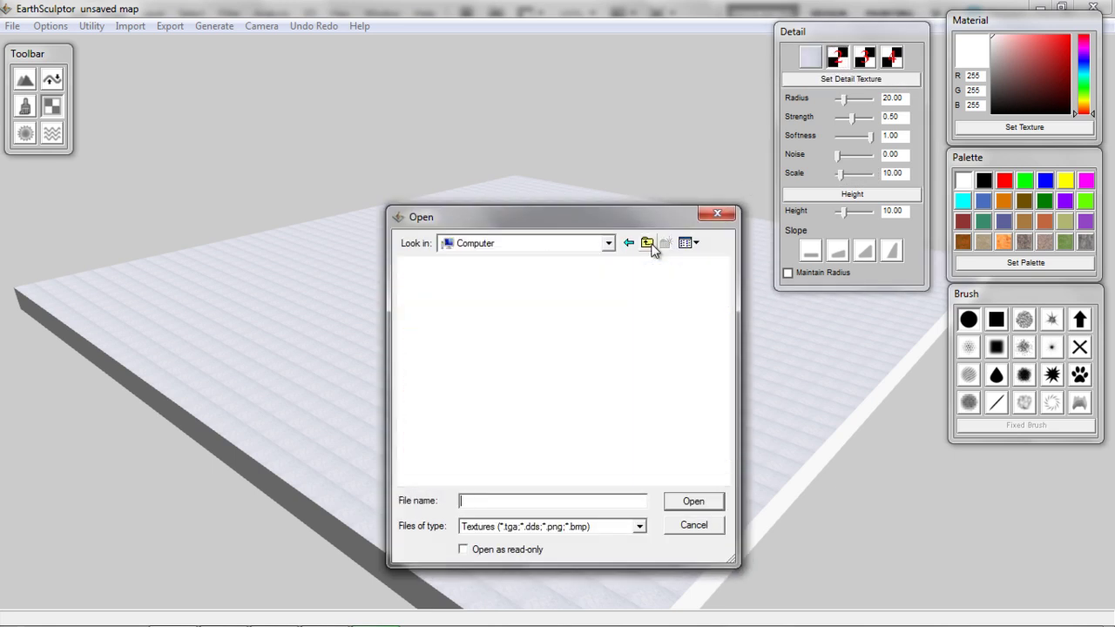
left_click(646, 243)
left_click_drag(729, 317, 725, 440)
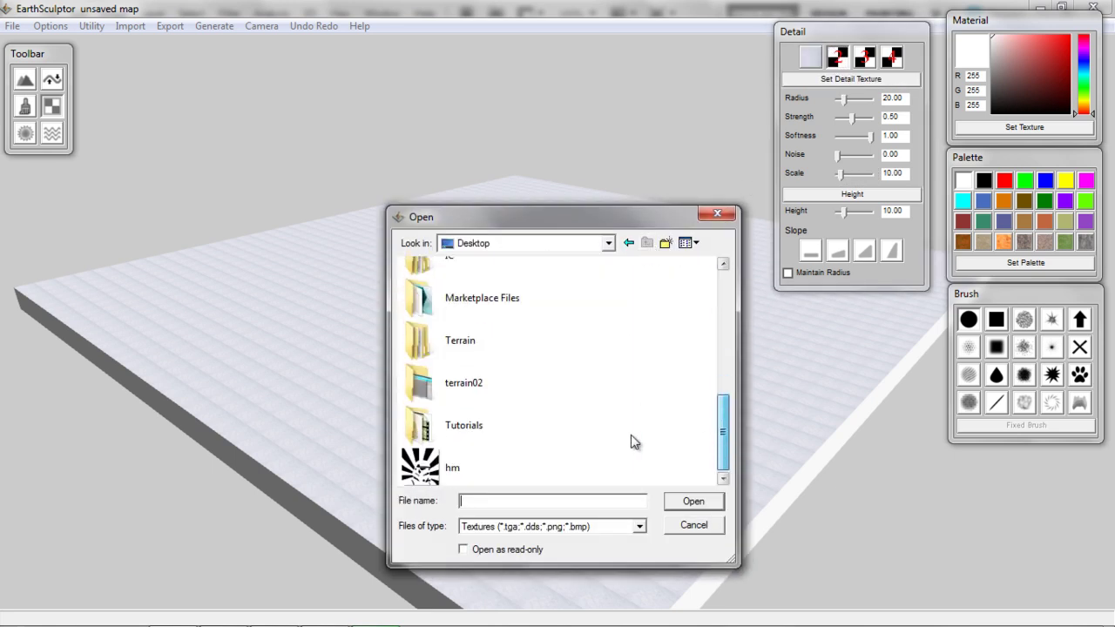
double_click(474, 341)
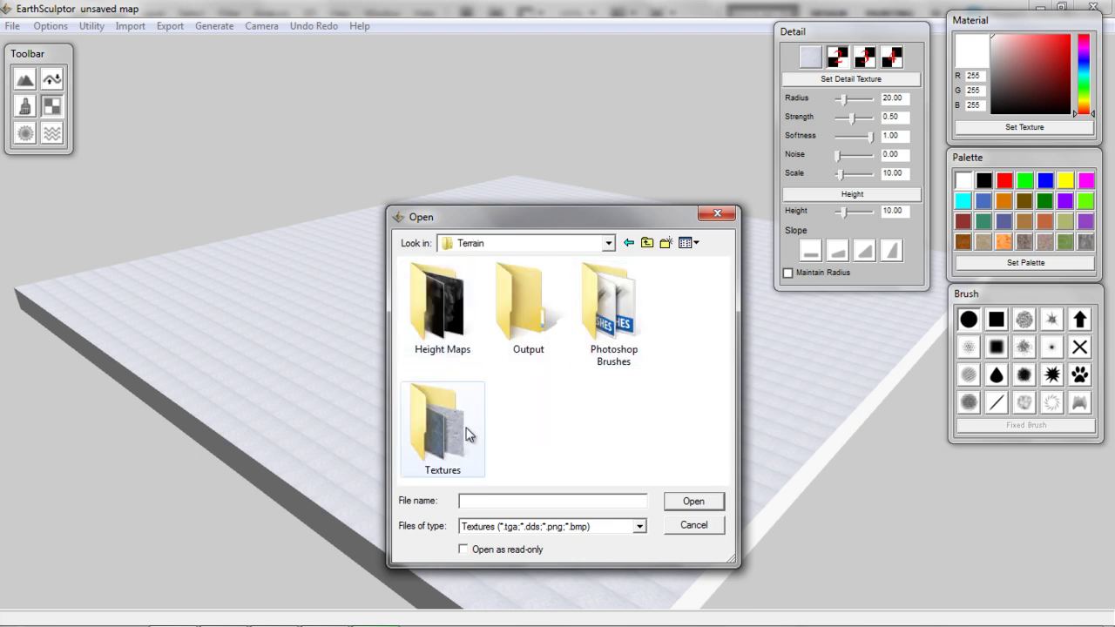
double_click(440, 425)
left_click(614, 311)
left_click(693, 501)
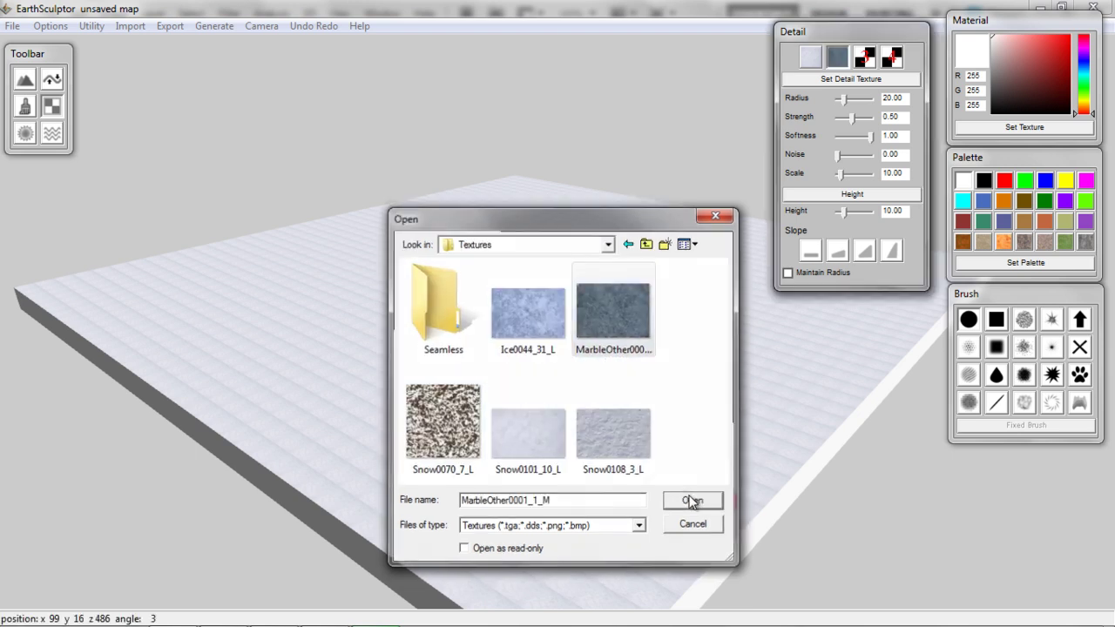
Load Snow0108_3_L from the Desktop's Terrain/Textures folder as detail texture 3.
left_click(866, 59)
left_click(863, 79)
left_click(648, 245)
left_click(648, 245)
left_click_drag(720, 303, 719, 418)
double_click(517, 359)
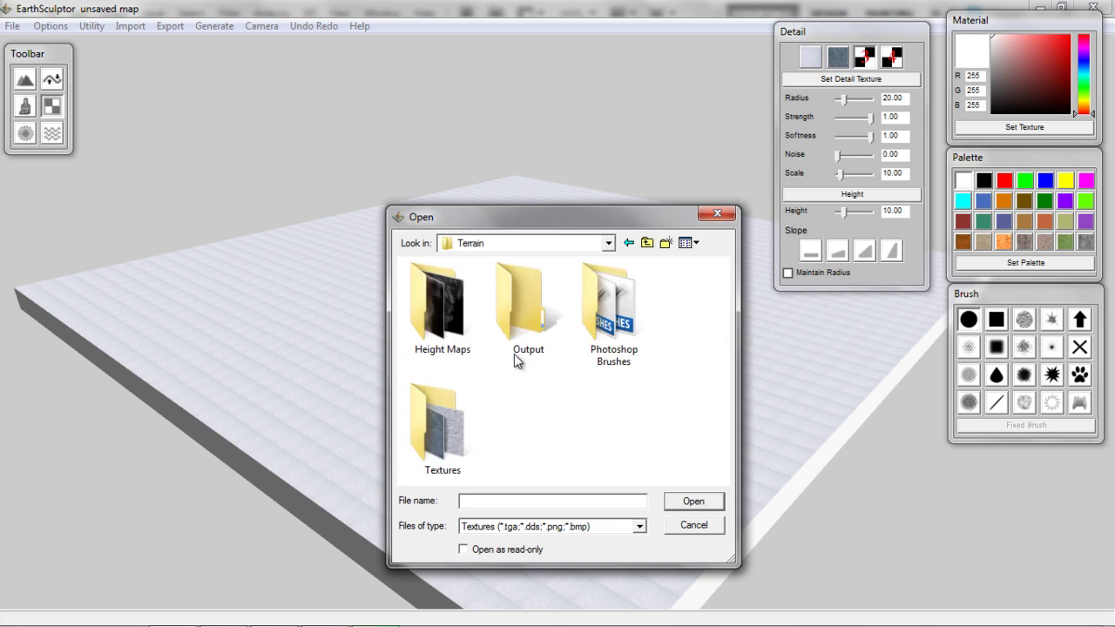
double_click(443, 431)
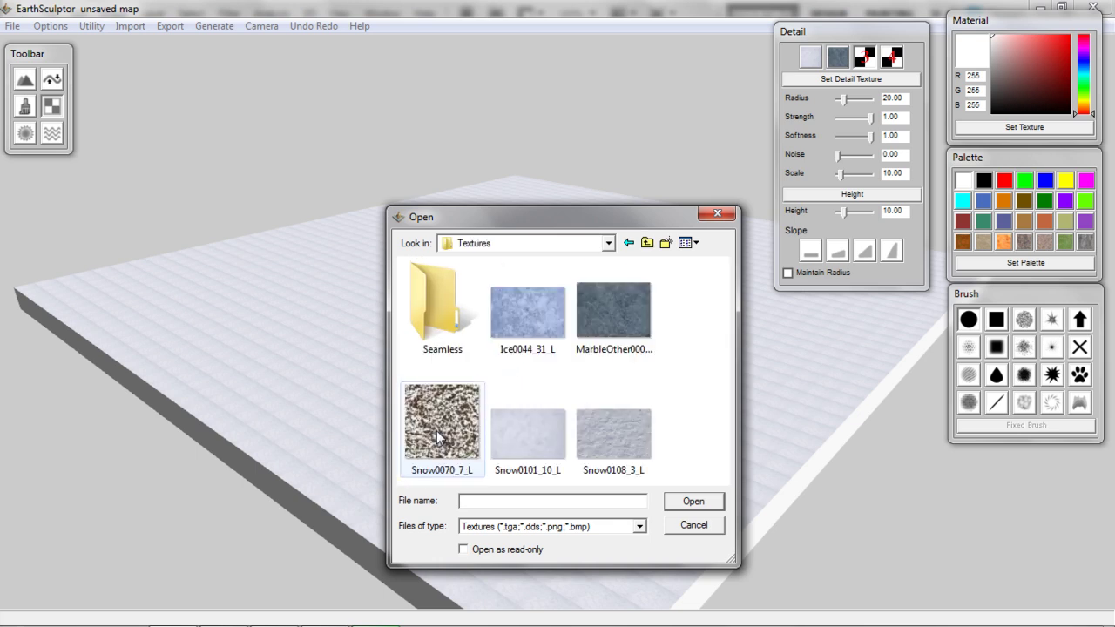
left_click(642, 445)
left_click(693, 502)
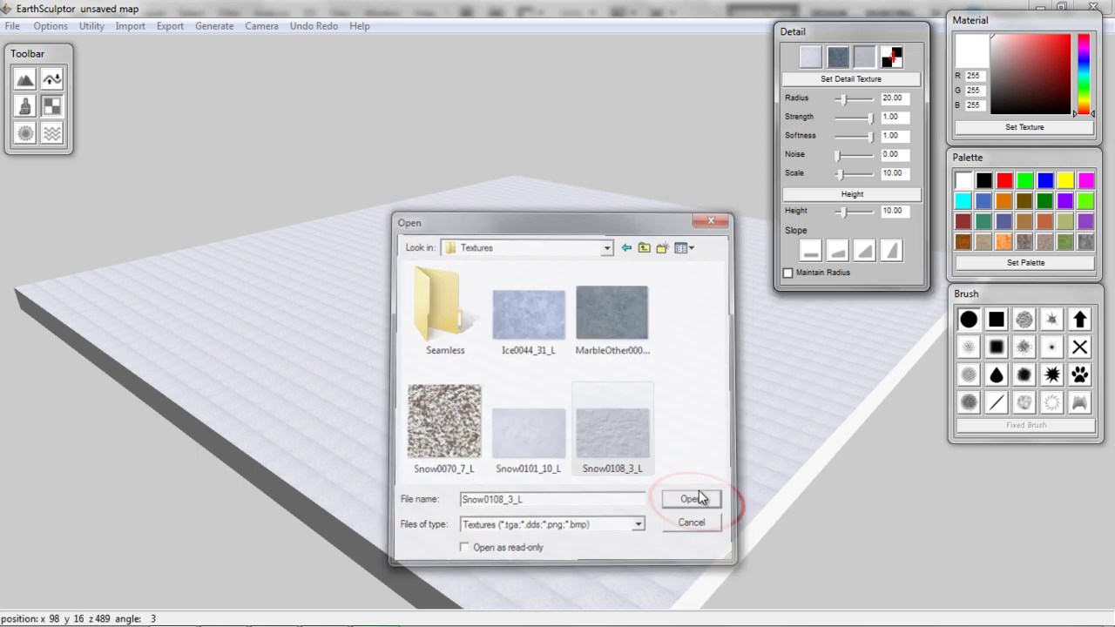
Load Ice0044_31_L from the Desktop's Terrain/Textures folder as detail texture 4.
left_click(852, 78)
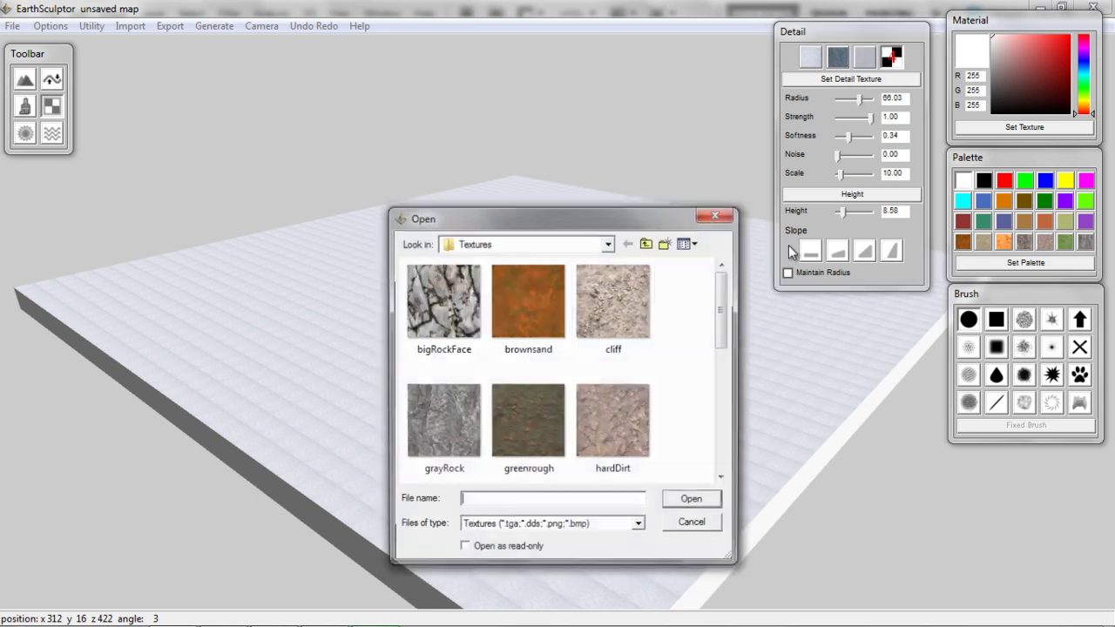
left_click(646, 243)
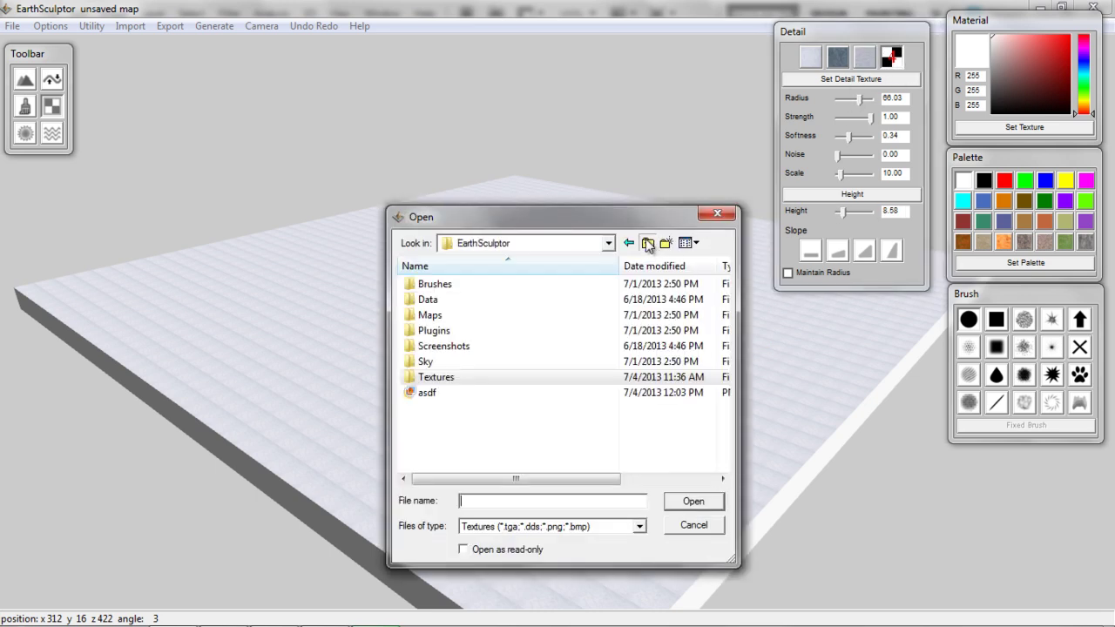
left_click(646, 244)
left_click_drag(724, 305, 732, 451)
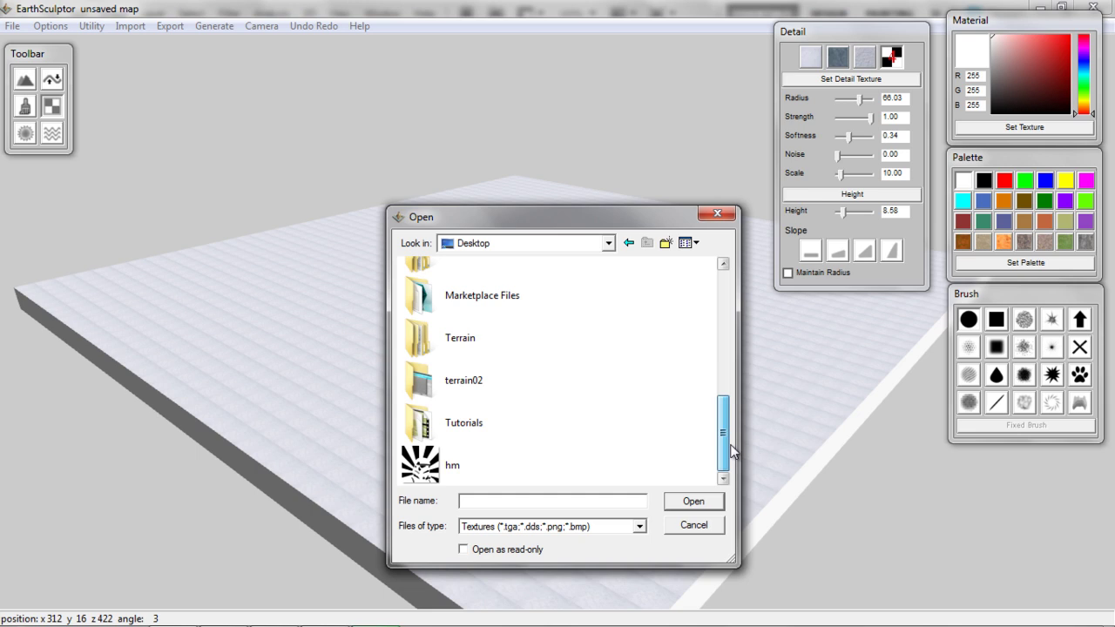
double_click(455, 344)
double_click(437, 440)
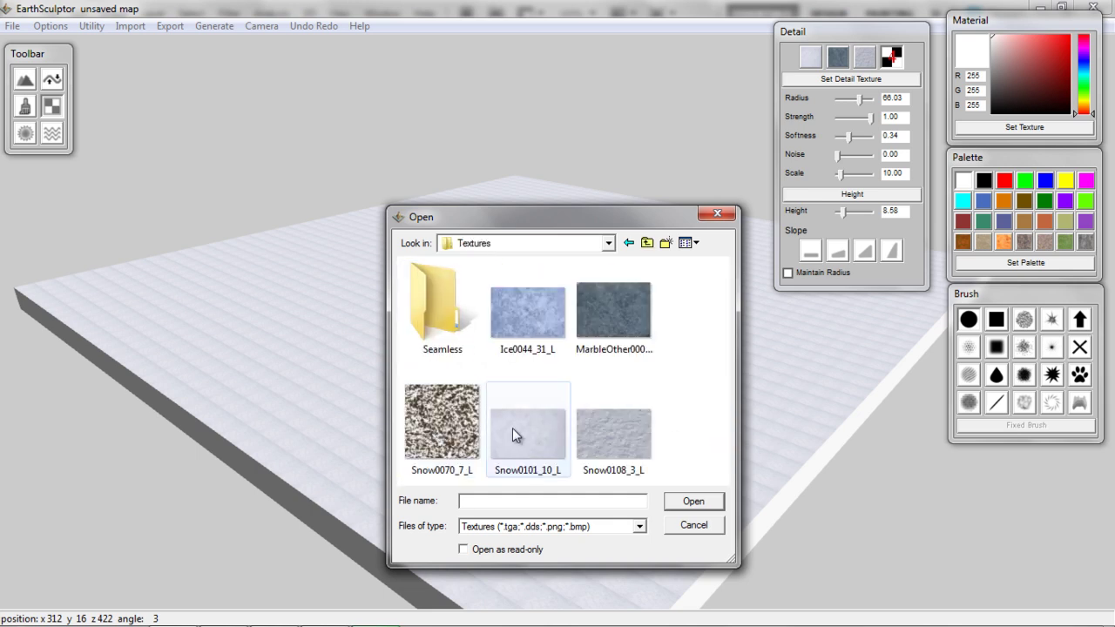
left_click(522, 330)
left_click(693, 501)
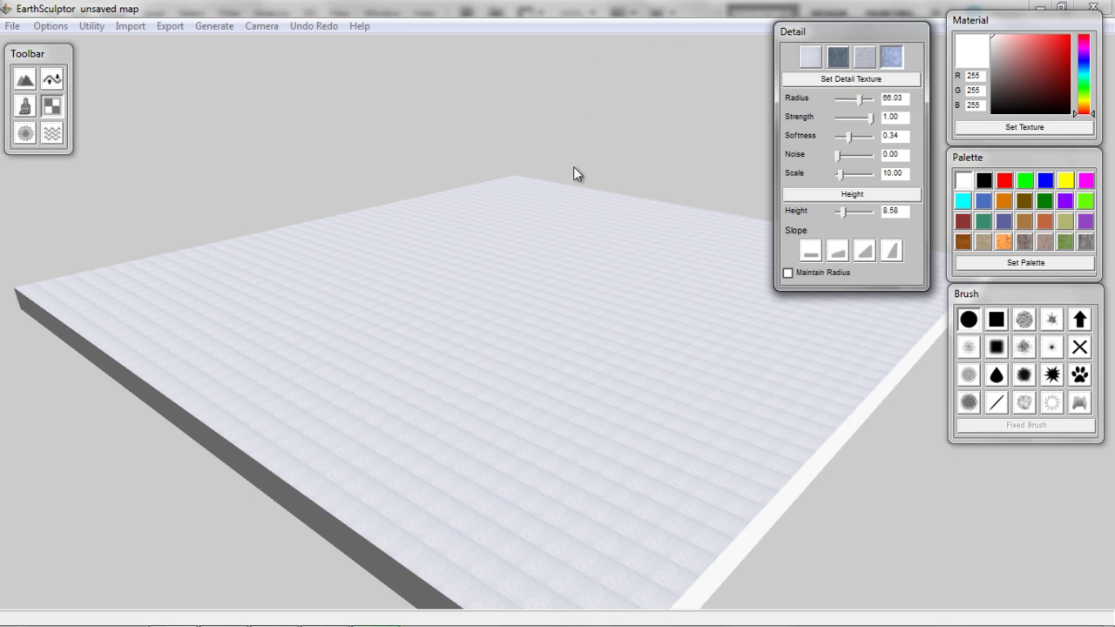
Import the mountains512 image from the Height Maps folder as the terrain's heightmap.
left_click(129, 26)
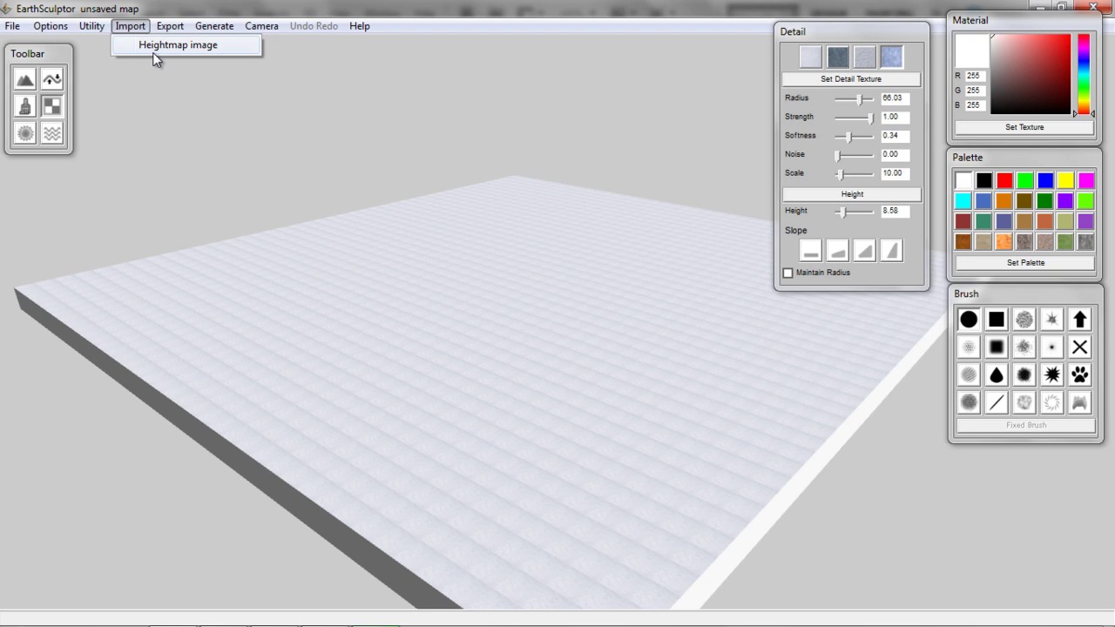
left_click(156, 46)
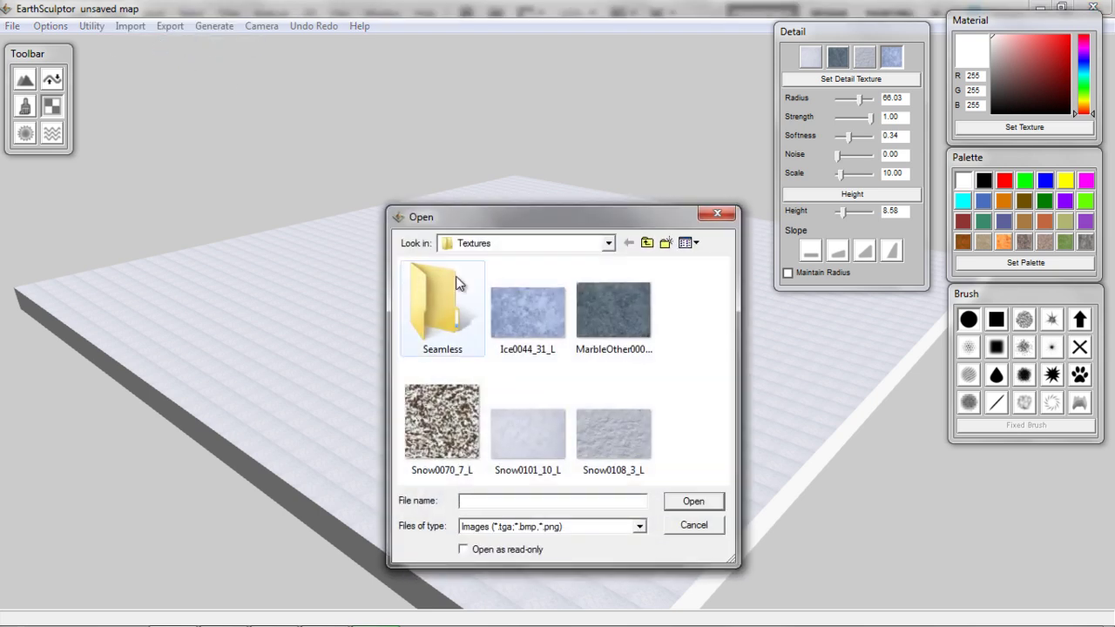
left_click(646, 243)
double_click(453, 314)
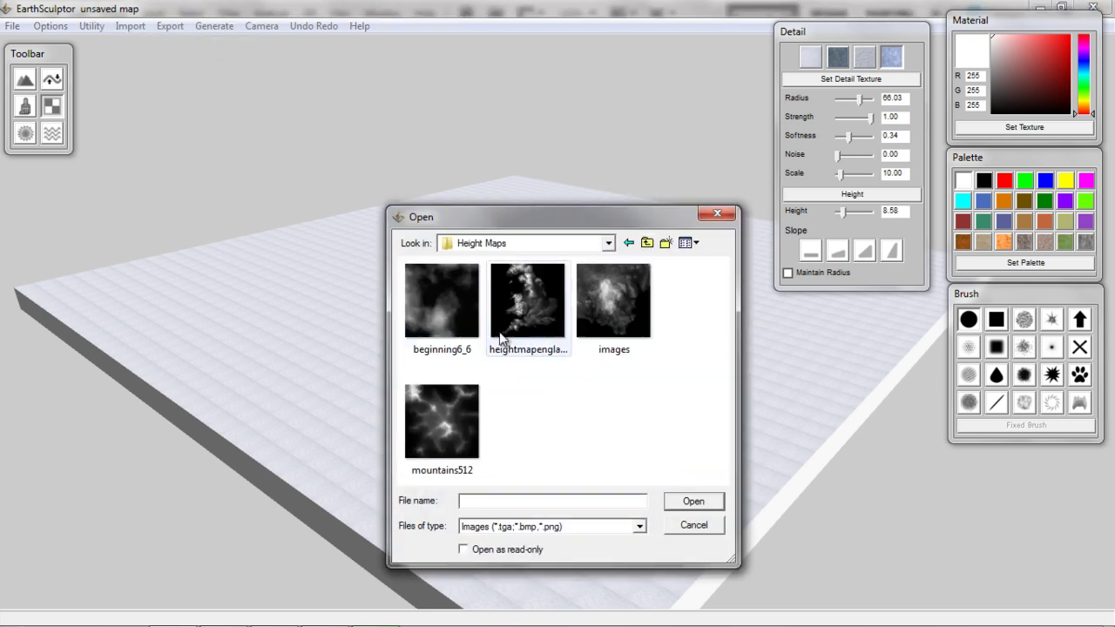
left_click(455, 409)
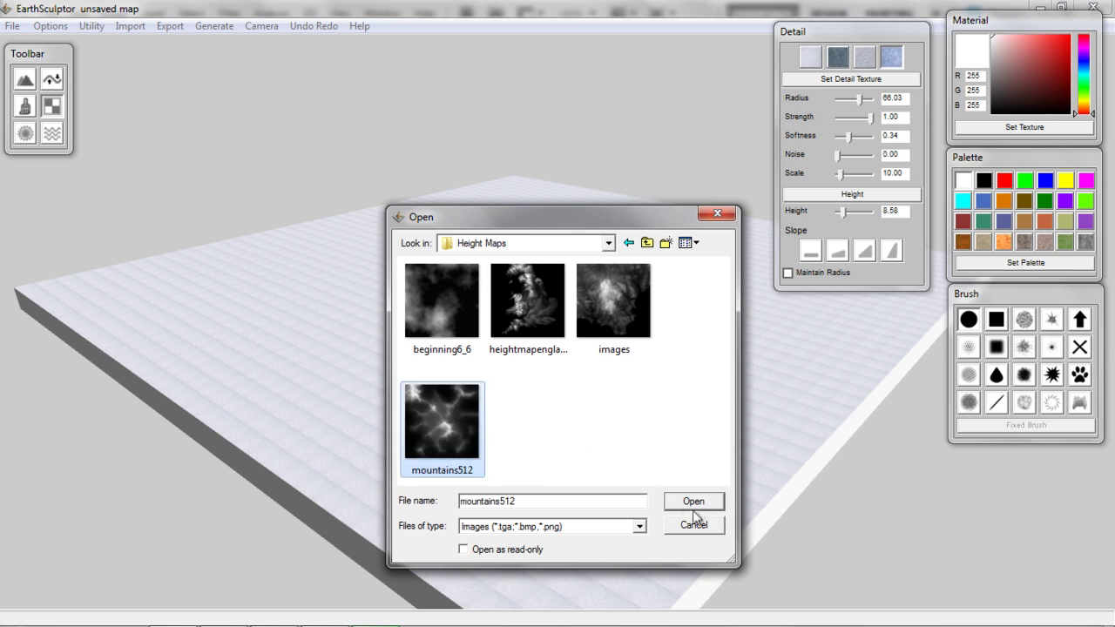
left_click(693, 501)
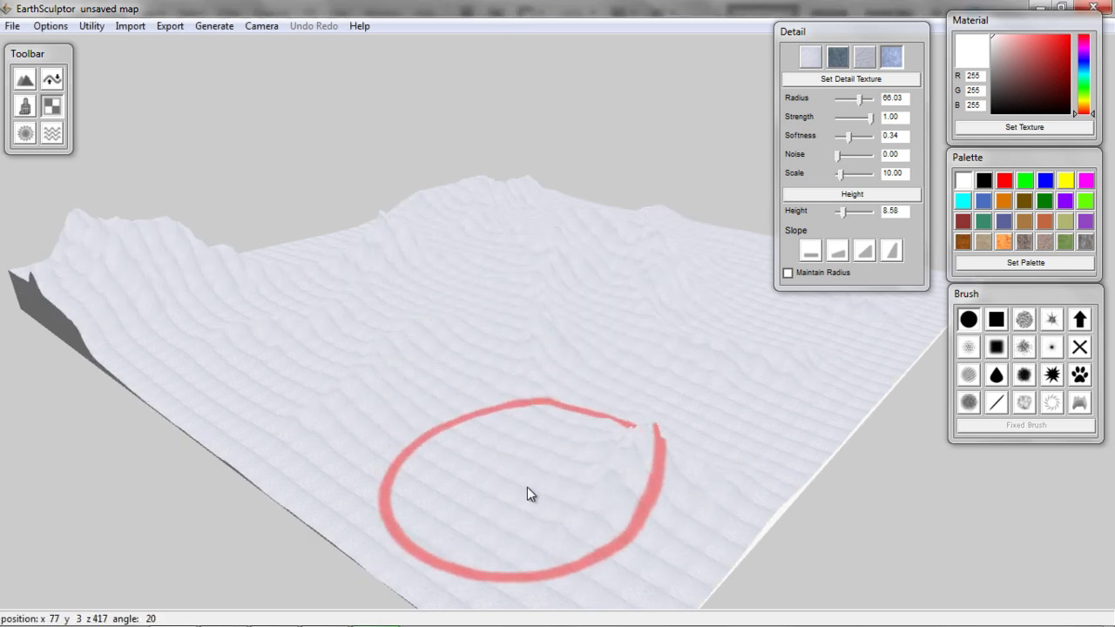
Raise the terrain's overall Height setting to 153.49.
middle_click_drag(532, 471, 532, 409)
scroll(606, 528, "down", 3)
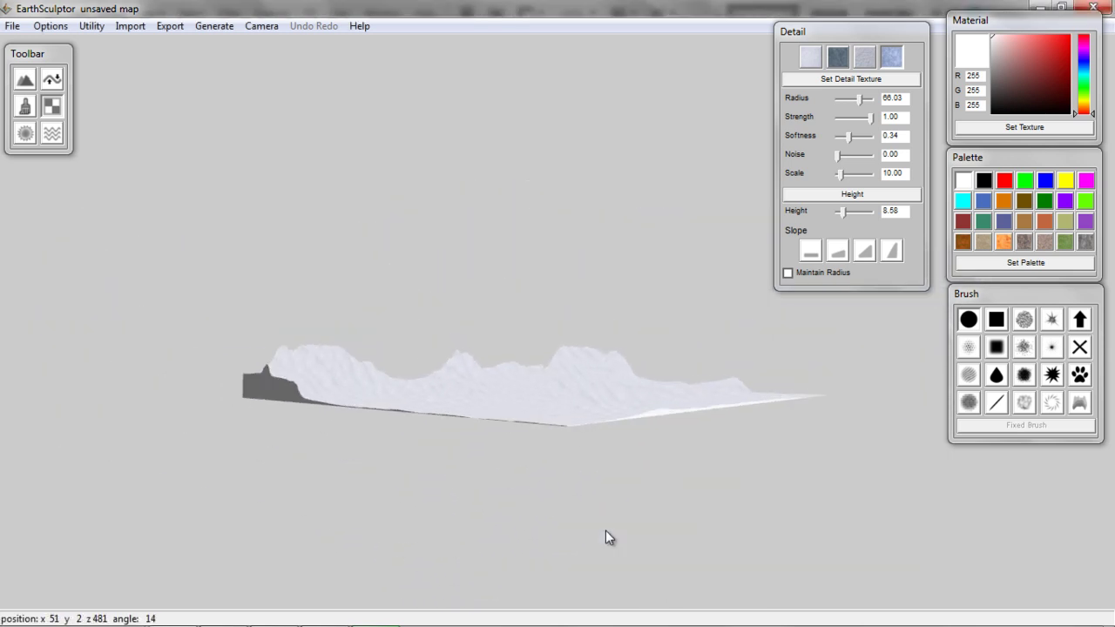
scroll(606, 527, "up", 5)
mouse_move(606, 528)
middle_mouse_down()
mouse_move(373, 547)
mouse_move(604, 539)
middle_mouse_up()
right_click_drag(607, 547, 849, 540)
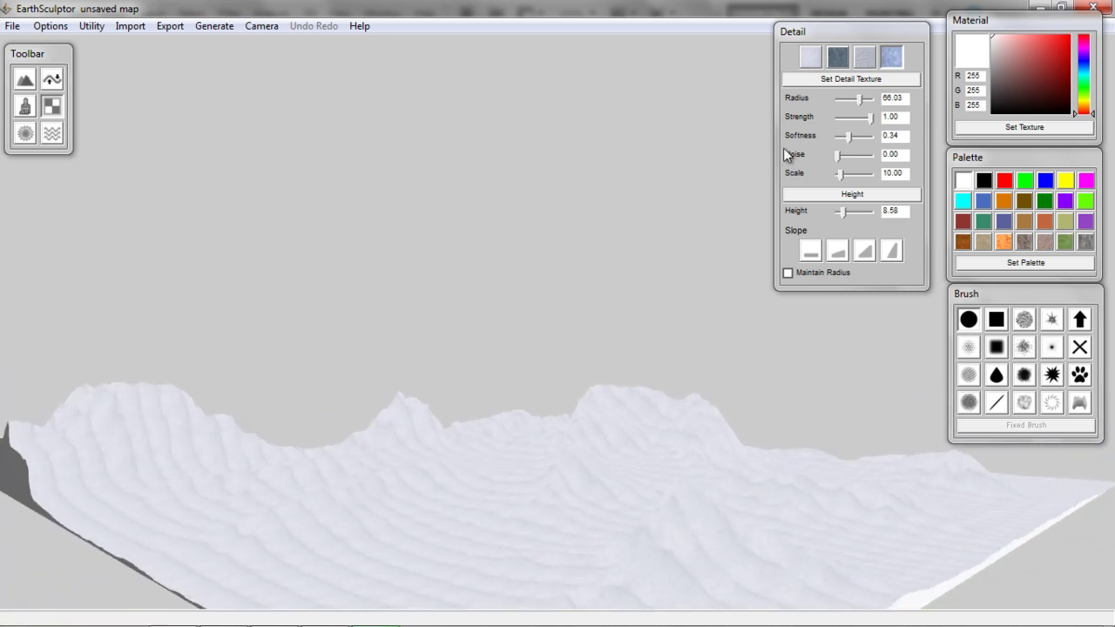
left_click(52, 78)
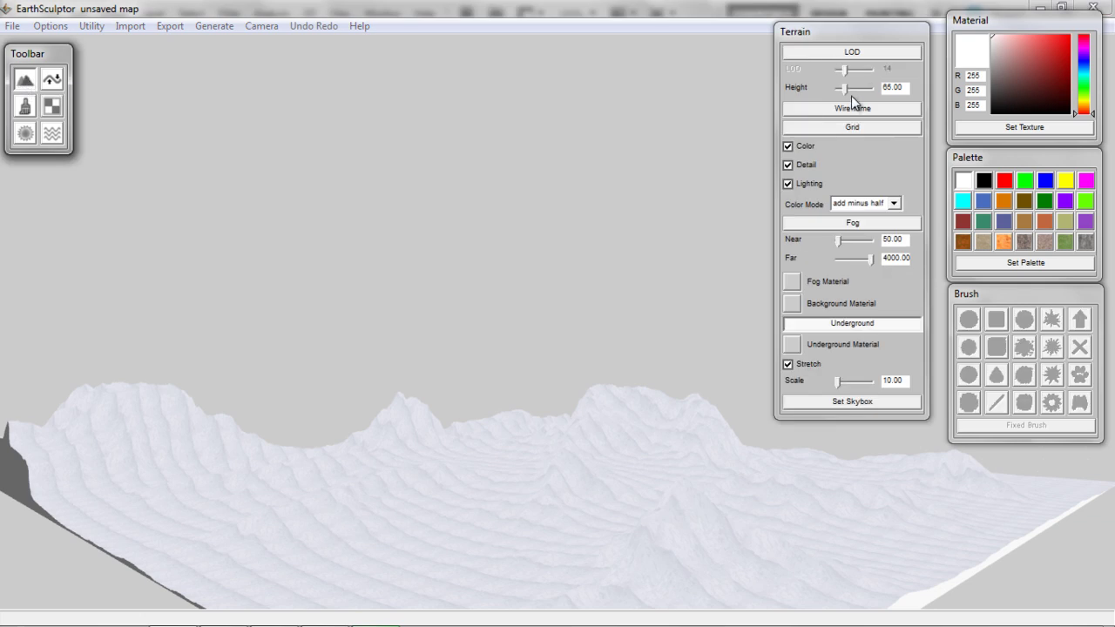
left_click_drag(847, 92, 856, 89)
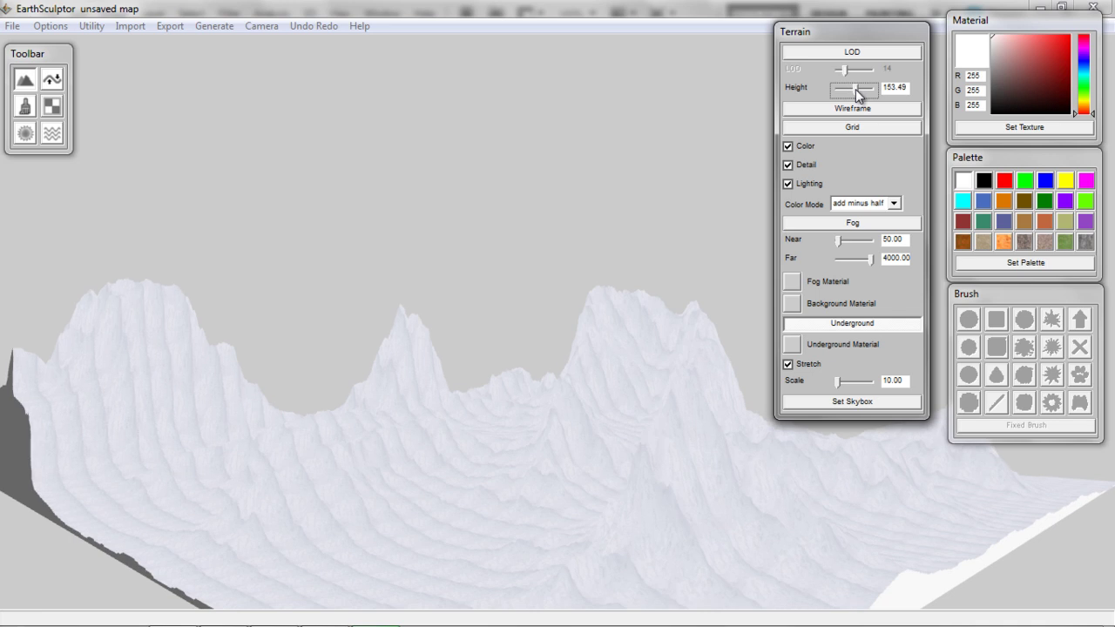
Generate the detail textures by height across the terrain with detail 4 set to 0.95.
right_click_drag(636, 512, 661, 523)
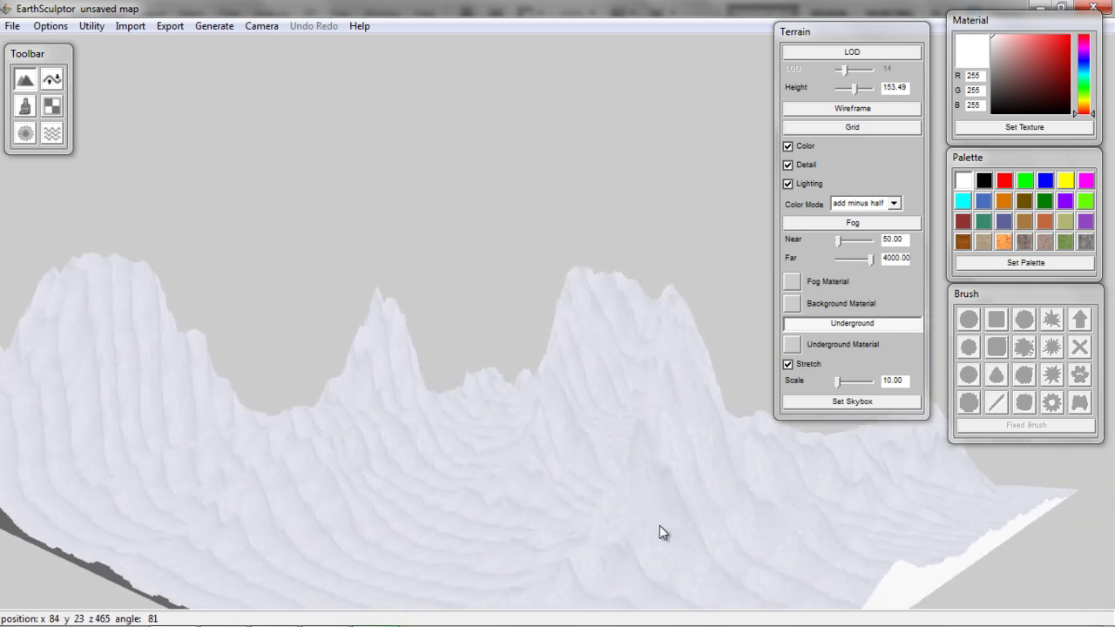
right_click_drag(660, 525, 663, 459)
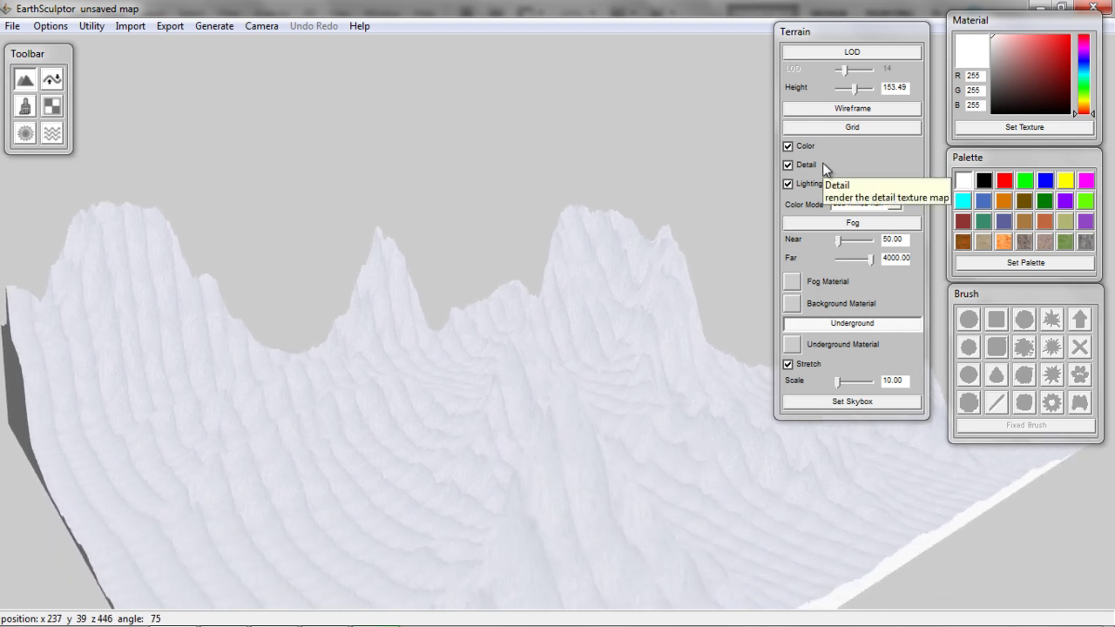
left_click(223, 25)
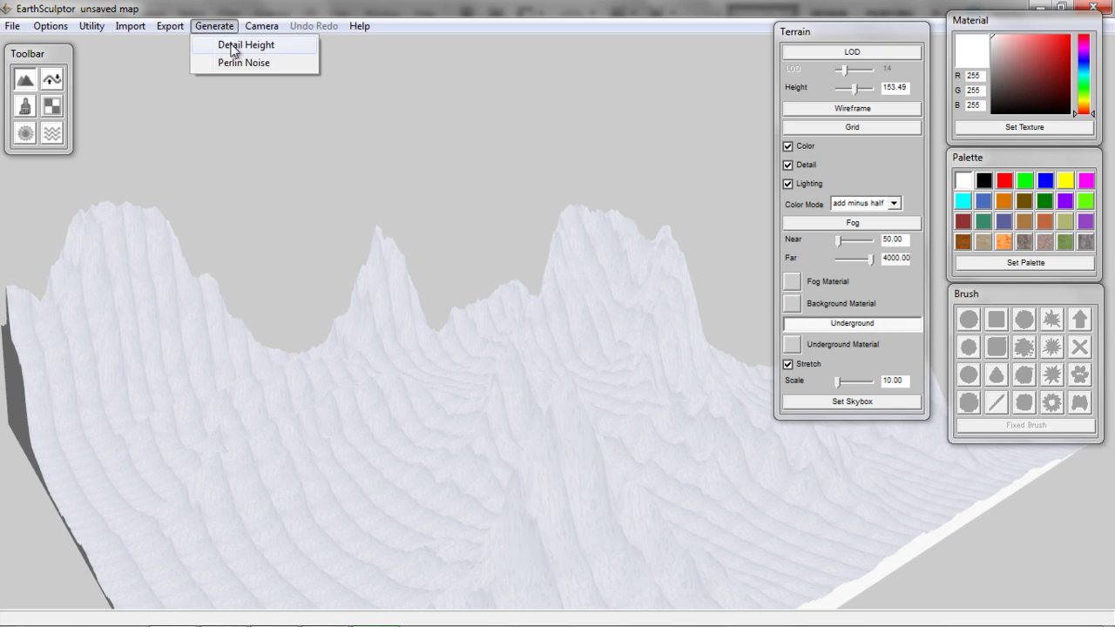
left_click(232, 48)
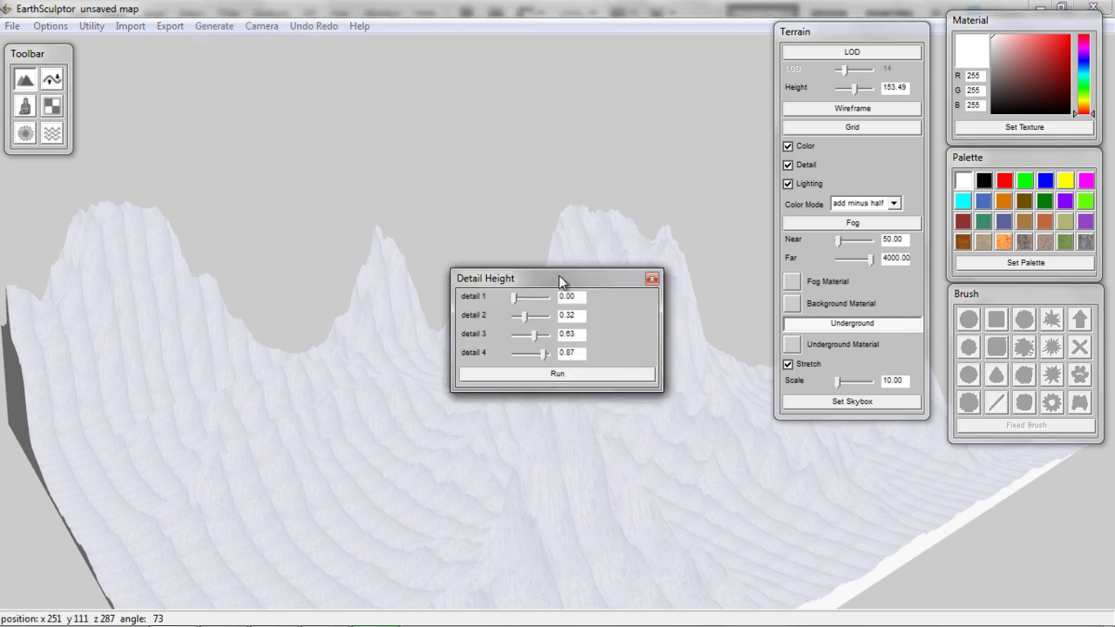
left_click_drag(544, 360, 549, 362)
left_click(550, 375)
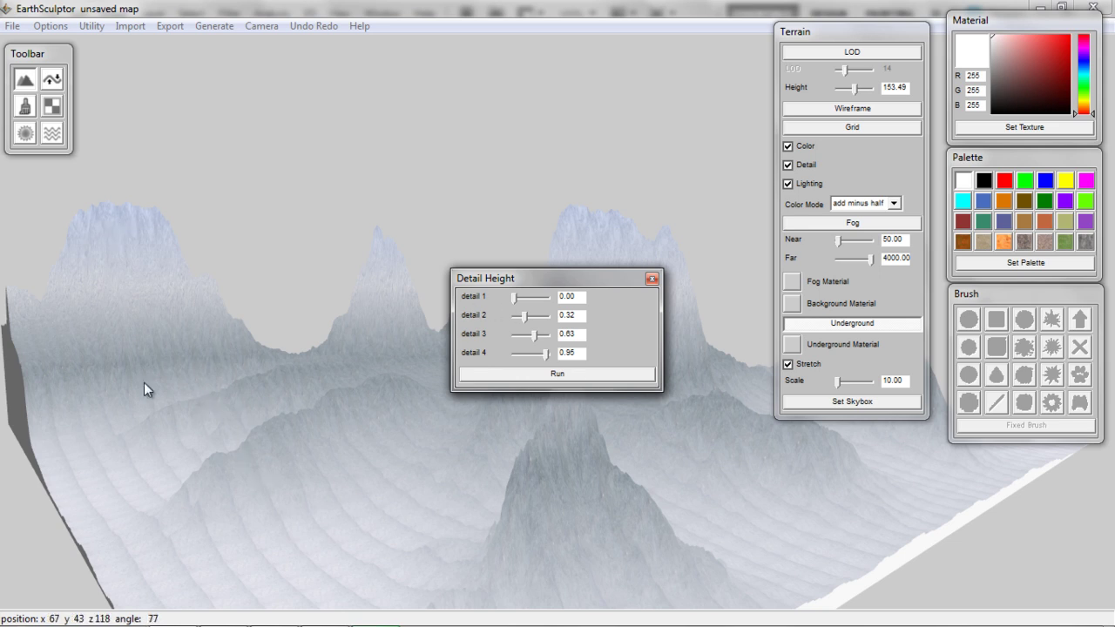
Regenerate the height-based detail textures with detail 2 at 0.26 and detail 3 at 0.71.
left_click_drag(525, 318, 521, 318)
left_click(549, 375)
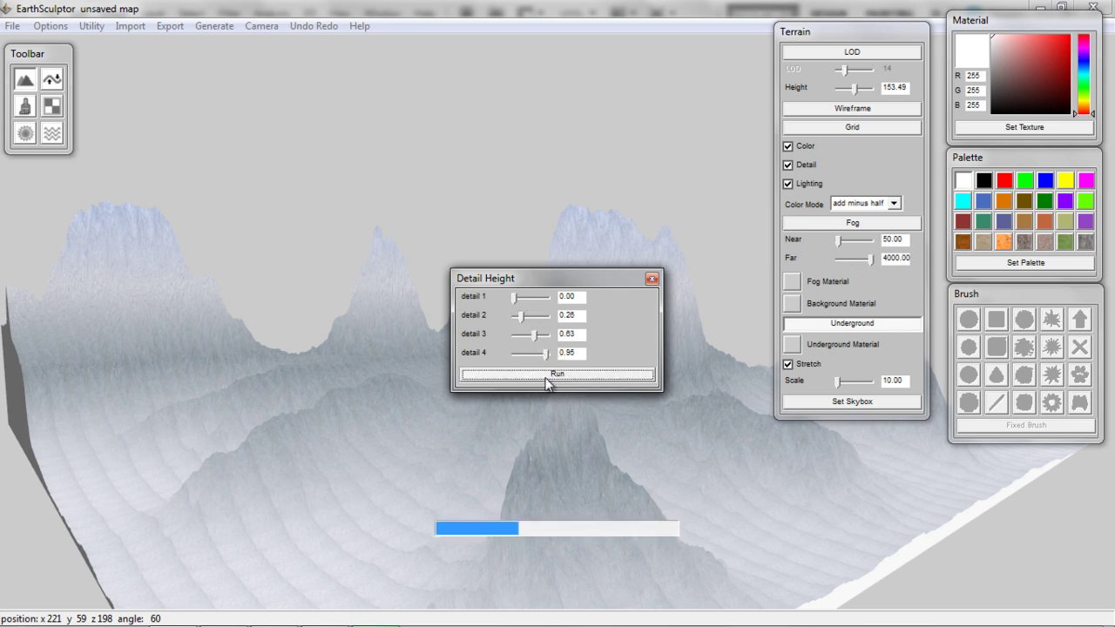
left_click_drag(535, 336, 539, 337)
left_click(558, 374)
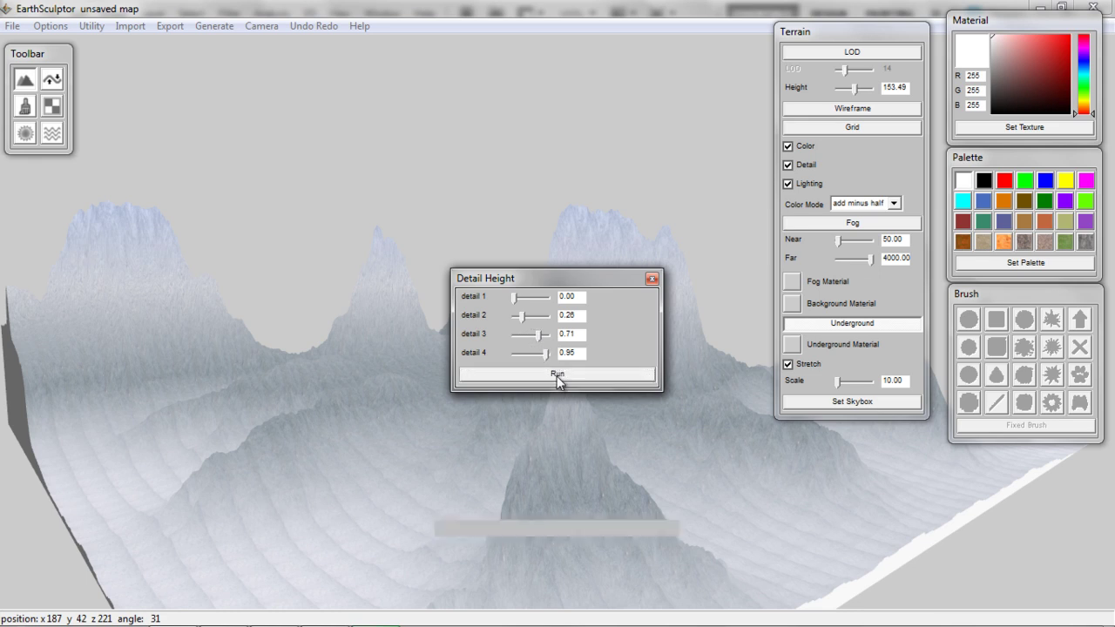
Lower the detail 3 height to 0.46 and regenerate the detail textures across the terrain.
right_click_drag(328, 492, 508, 436)
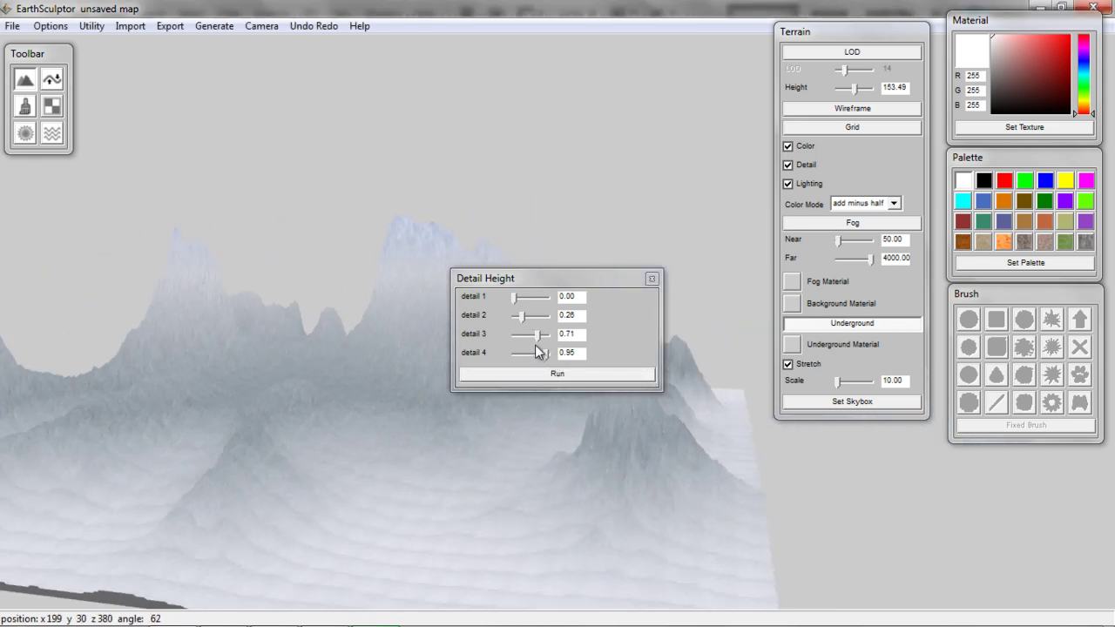
left_click_drag(537, 338, 529, 340)
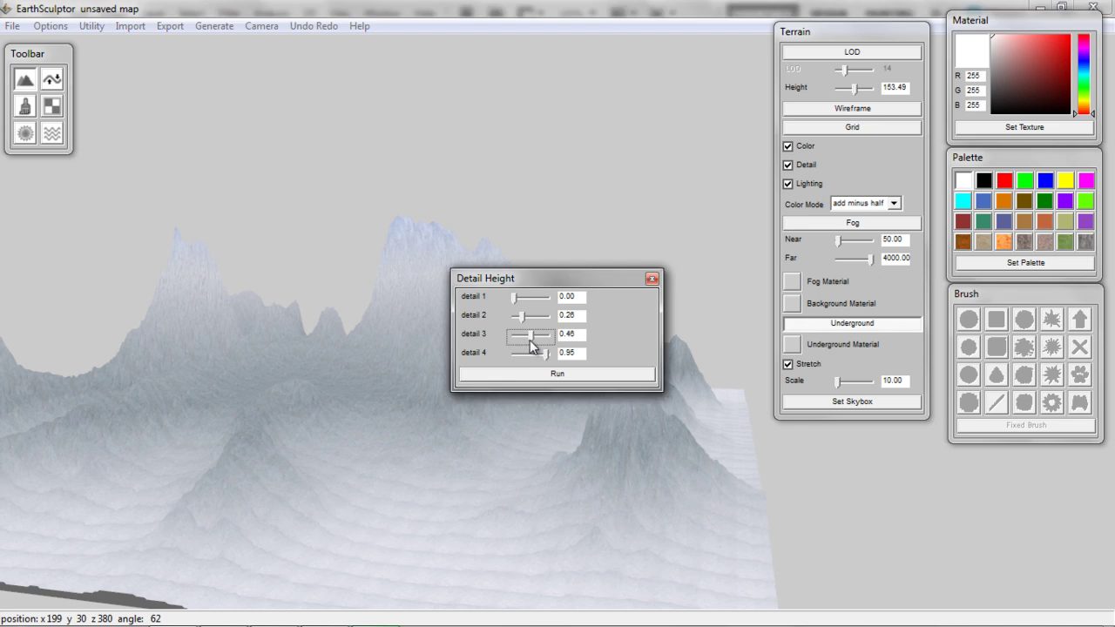
left_click(539, 374)
Reduce the detail 4 height to 0.93 and rerun the height-based texture generation.
middle_click_drag(490, 482, 531, 327)
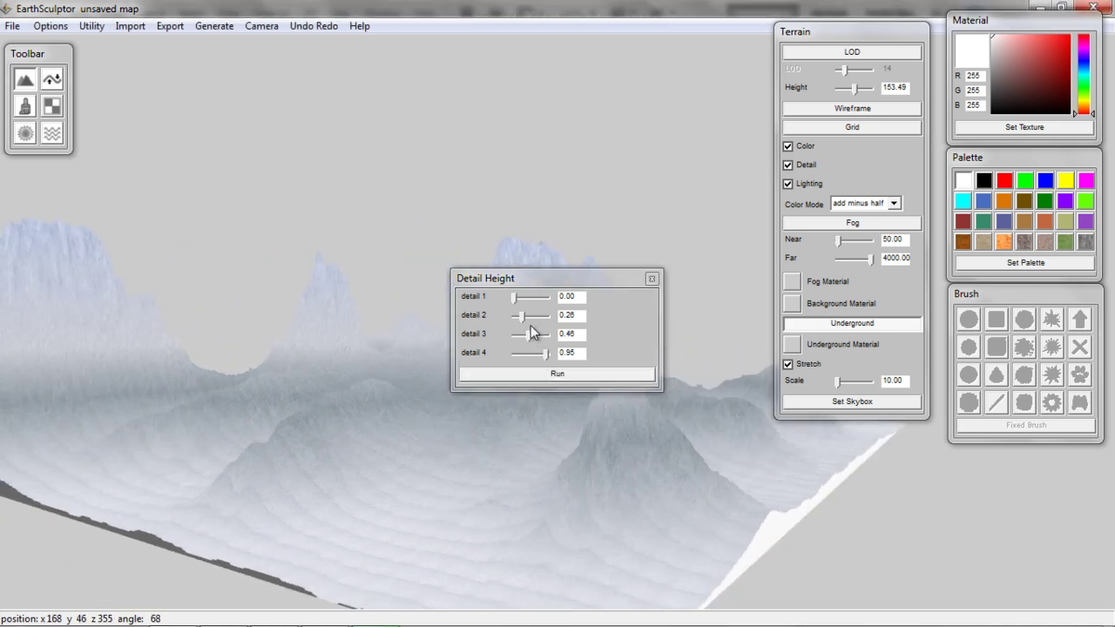
left_click_drag(547, 358, 546, 360)
left_click(543, 378)
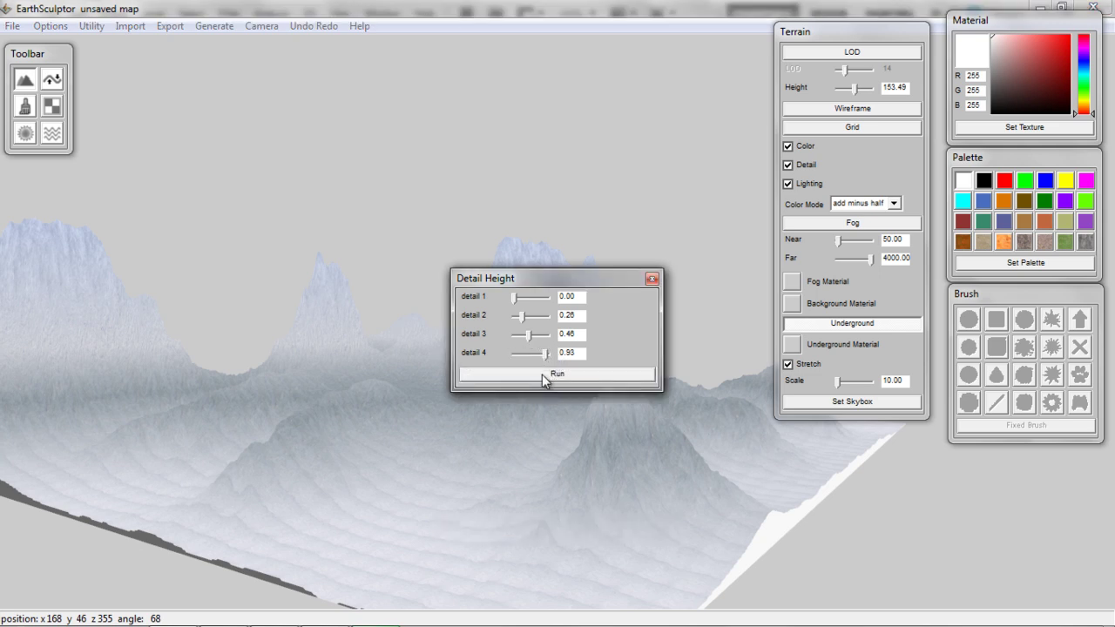
Regenerate the peak textures with detail 4 at 0.69, 0.76 and finally 0.83.
middle_click_drag(373, 361, 450, 382)
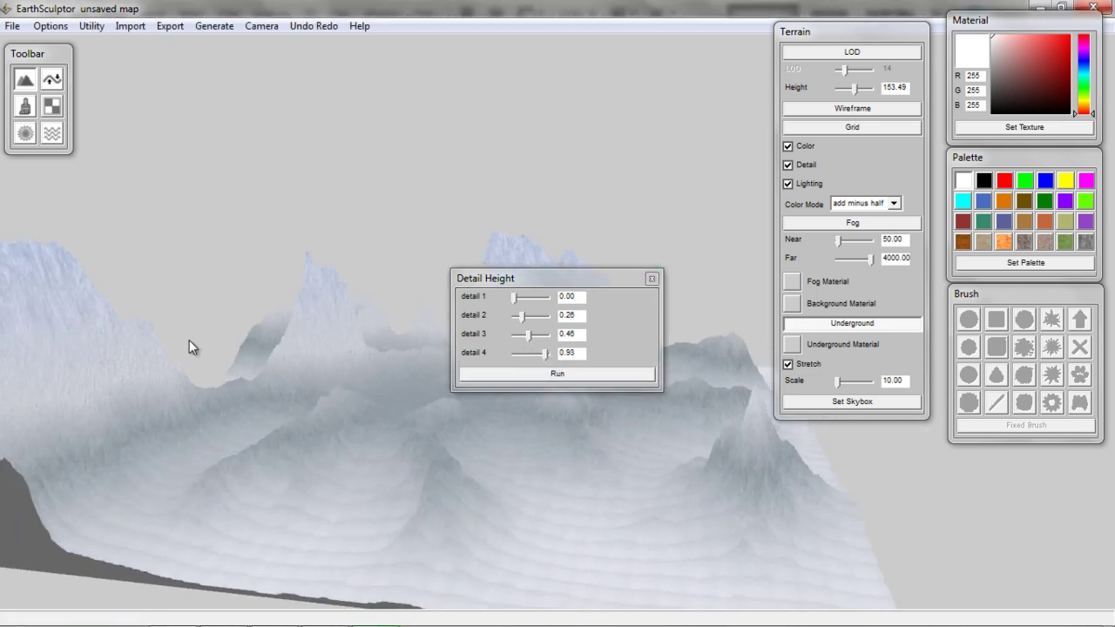
scroll(117, 322, "down", 5)
scroll(129, 325, "up", 6)
scroll(128, 325, "up", 3)
middle_click_drag(489, 173, 344, 349)
scroll(343, 349, "down", 5)
scroll(343, 349, "up", 6)
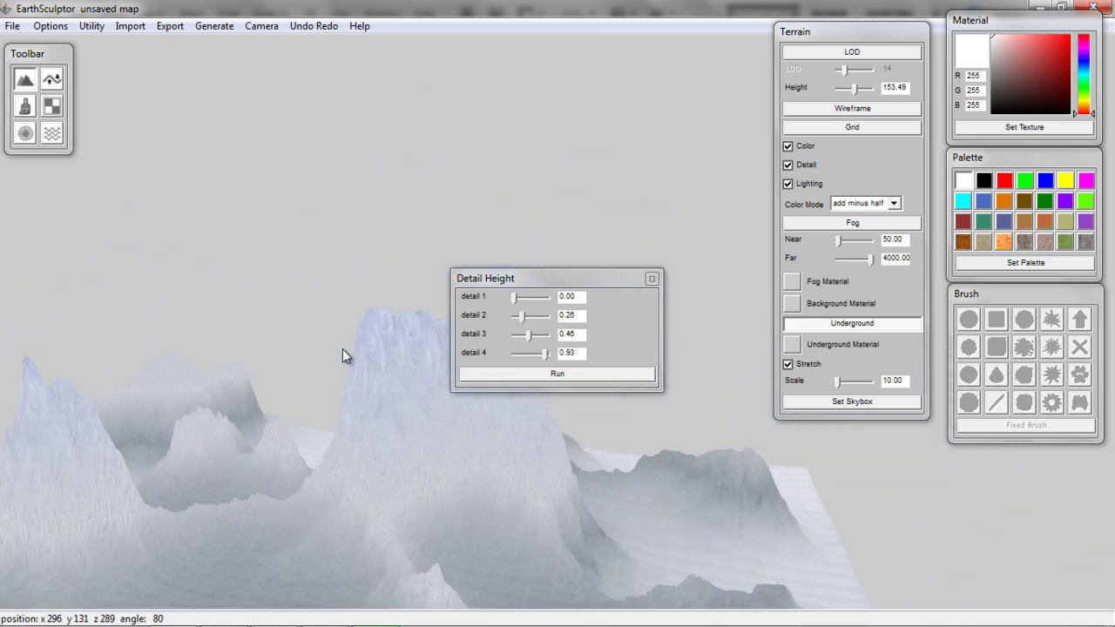
left_click_drag(542, 352, 537, 354)
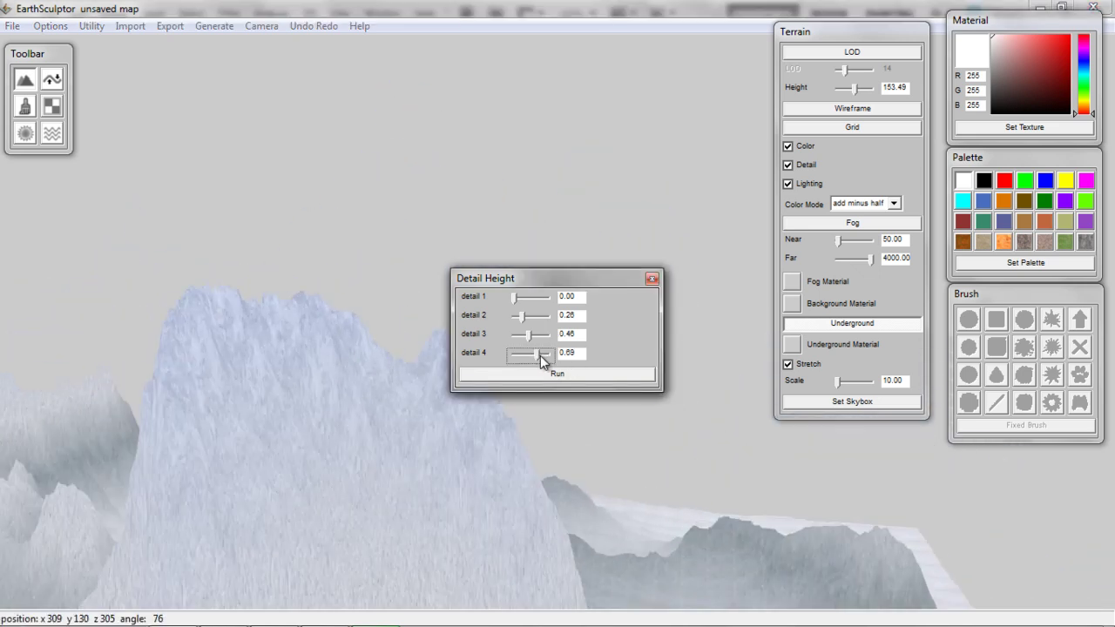
left_click(549, 375)
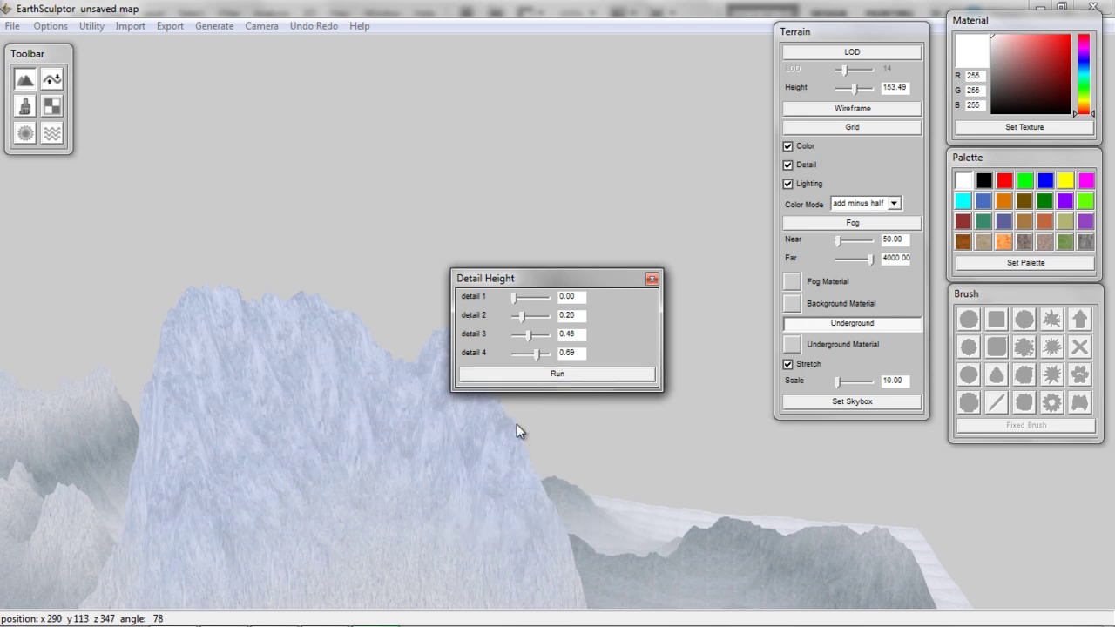
left_click(551, 373)
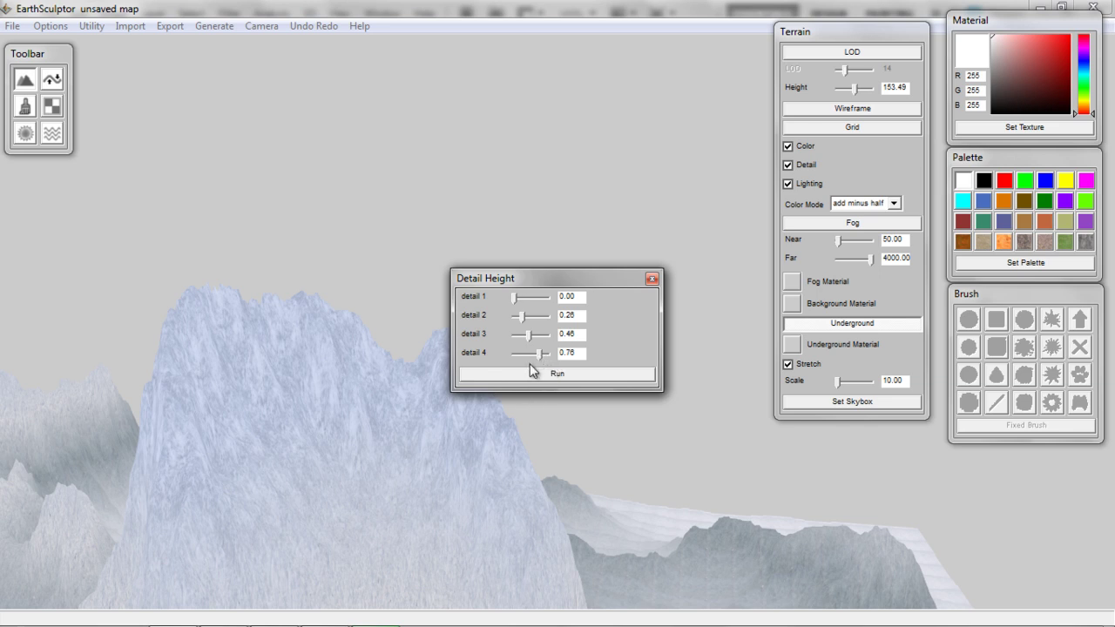
left_click(547, 373)
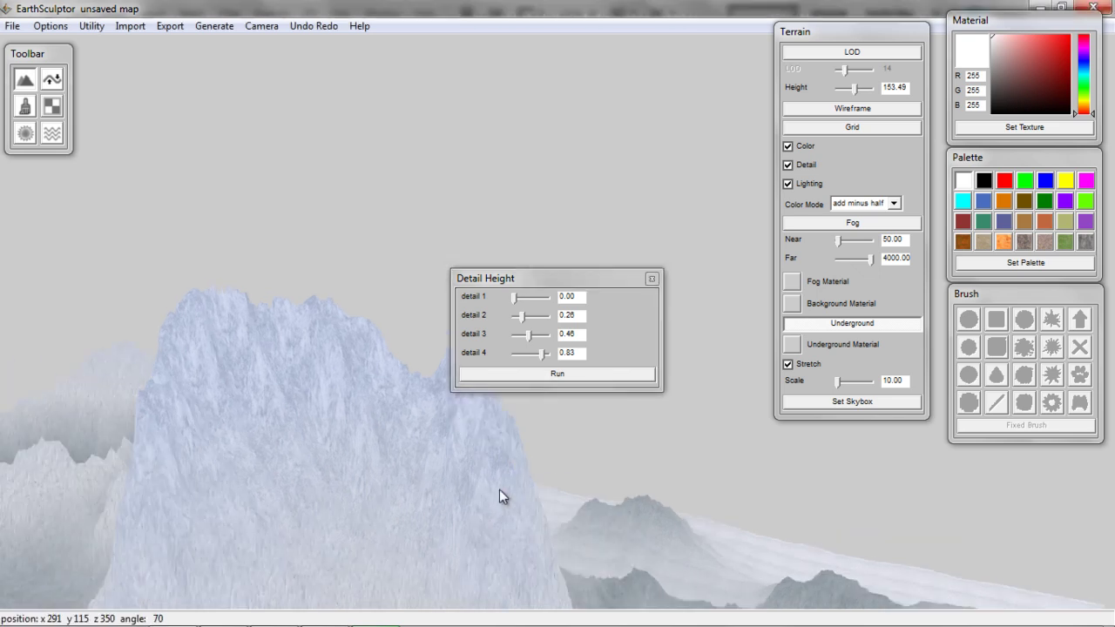
Examine how the generated detail textures blend up close on the tall mountain's slopes.
middle_click_drag(499, 490, 421, 486)
middle_click_drag(277, 458, 404, 242)
scroll(268, 339, "up", 5)
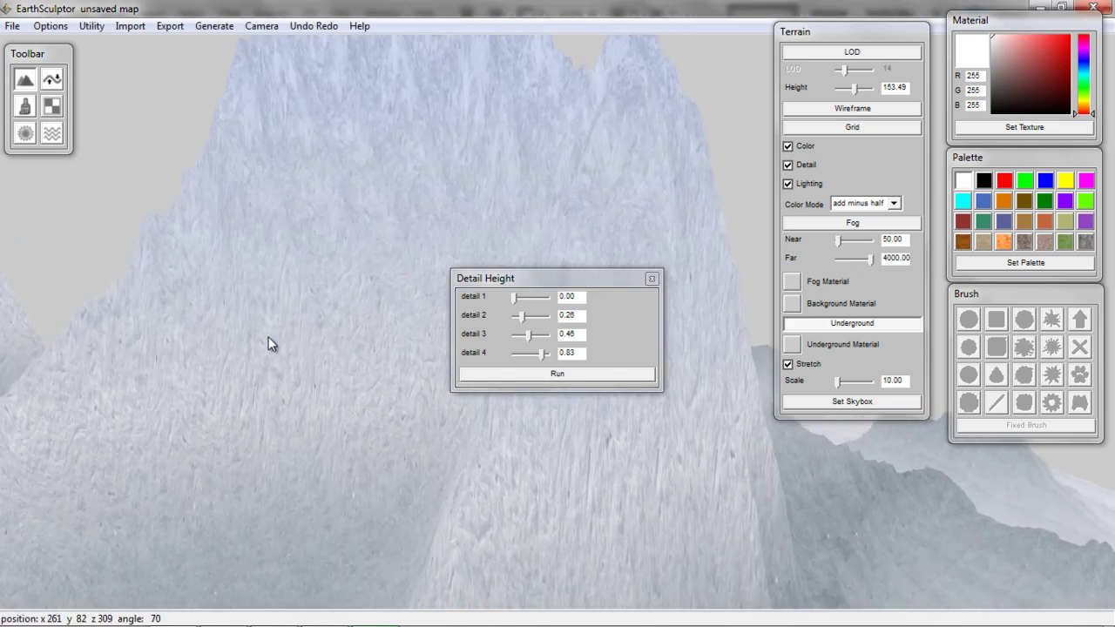
scroll(268, 339, "down", 4)
scroll(267, 339, "up", 4)
mouse_move(286, 381)
middle_mouse_down()
mouse_move(334, 393)
mouse_move(388, 347)
mouse_move(288, 366)
middle_mouse_up()
scroll(285, 368, "up", 4)
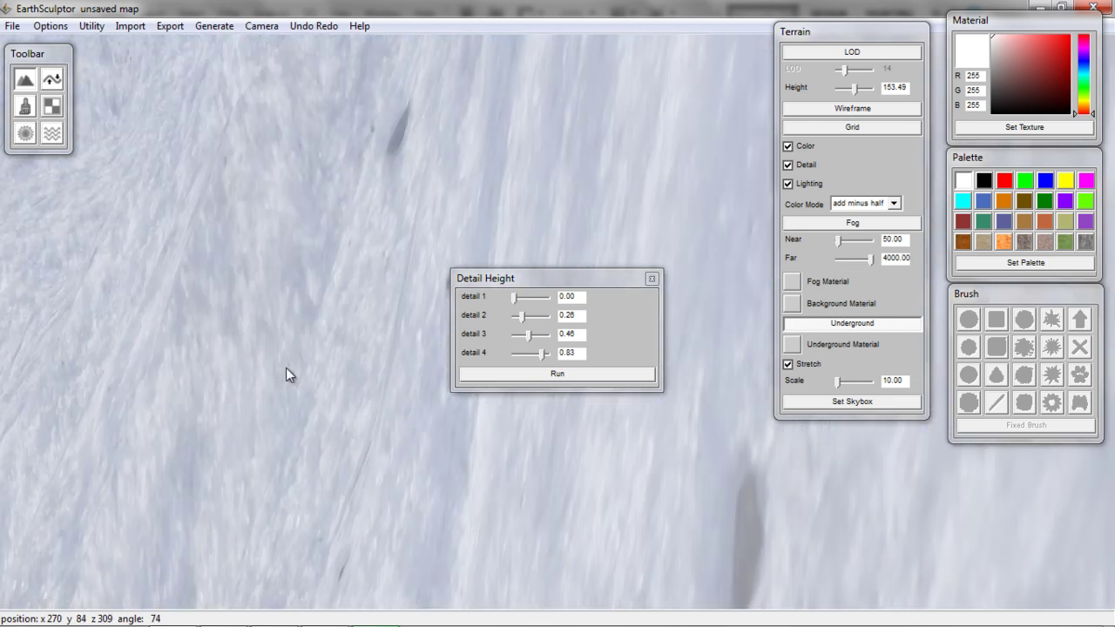
scroll(282, 368, "down", 4)
scroll(281, 368, "down", 4)
middle_click_drag(299, 506, 358, 495)
right_click_drag(358, 495, 303, 503)
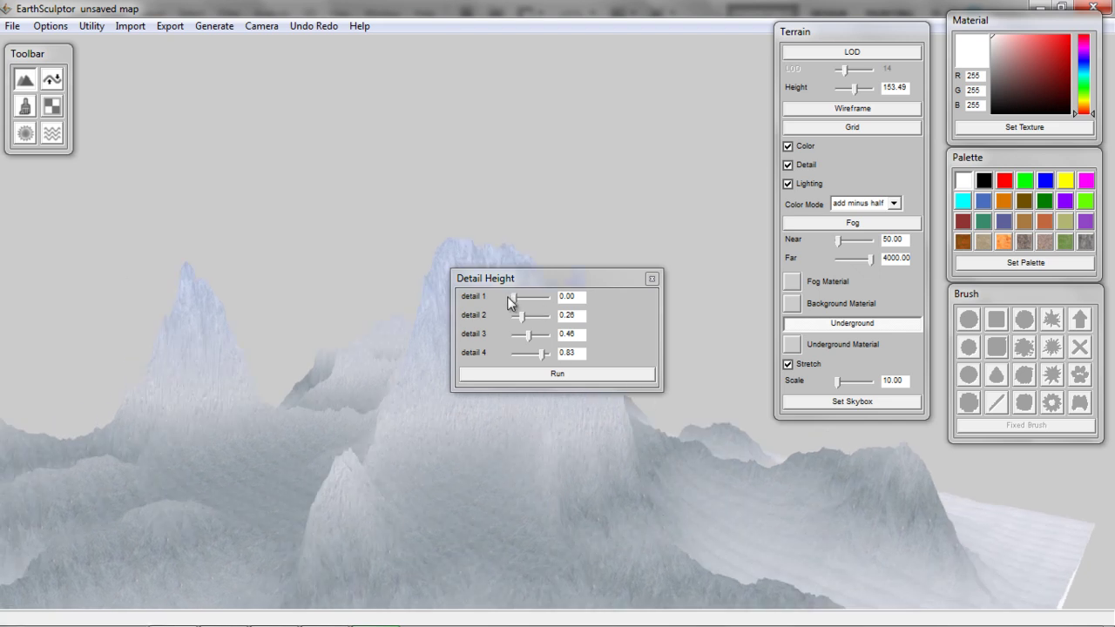
Raise the detail 1 height to 0.07 and finally 0.15, regenerating the textures each time, and close the Detail Height settings.
left_click_drag(514, 297, 517, 298)
left_click(558, 375)
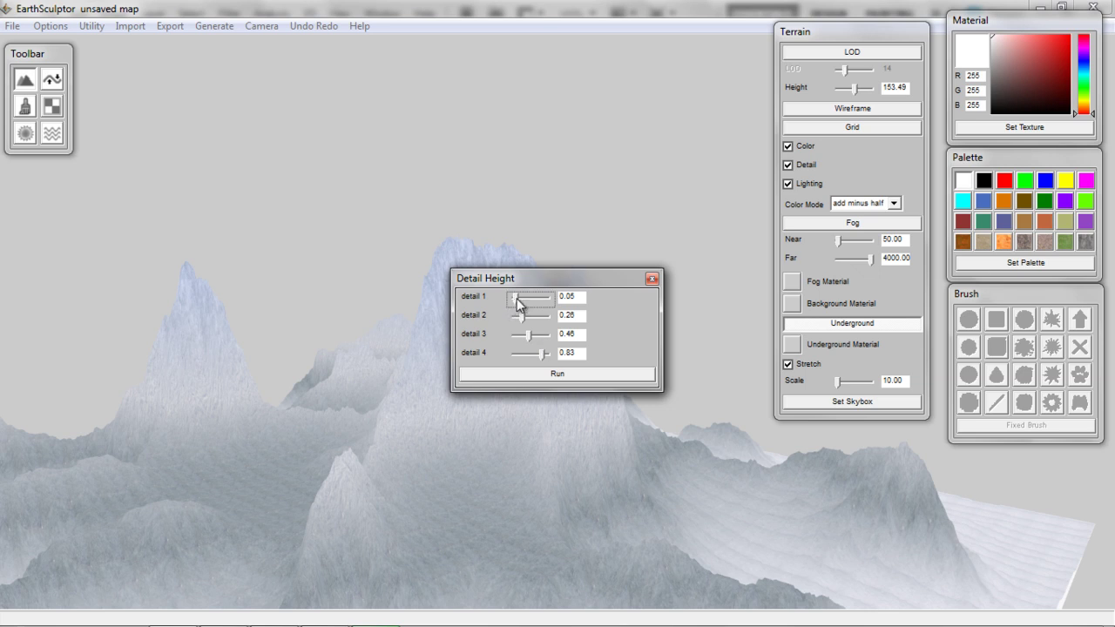
left_click(562, 379)
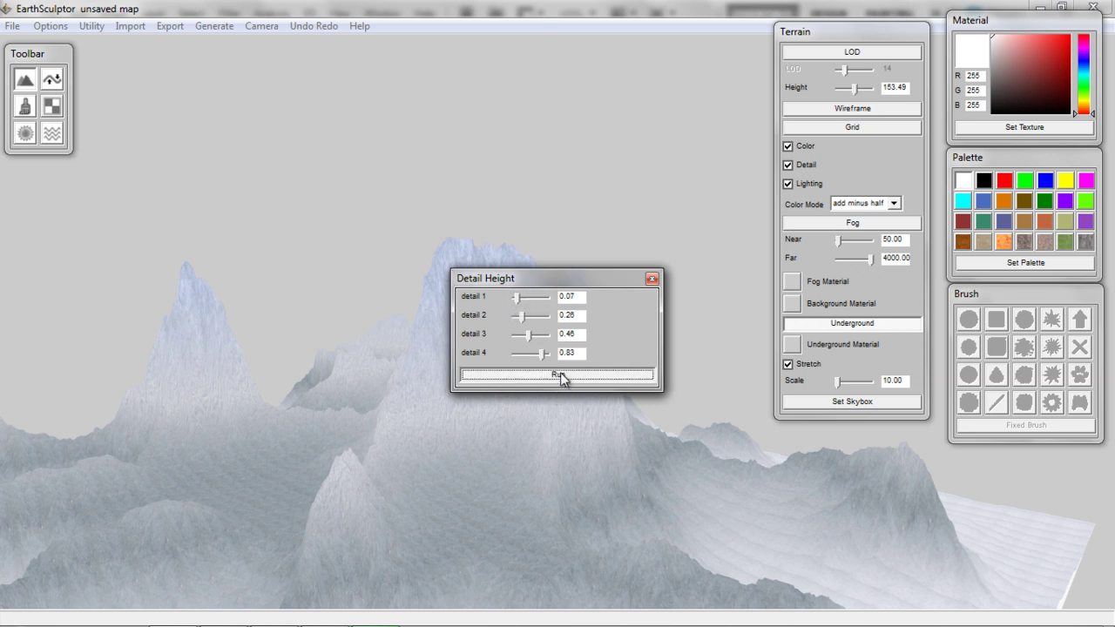
left_click_drag(516, 298, 521, 298)
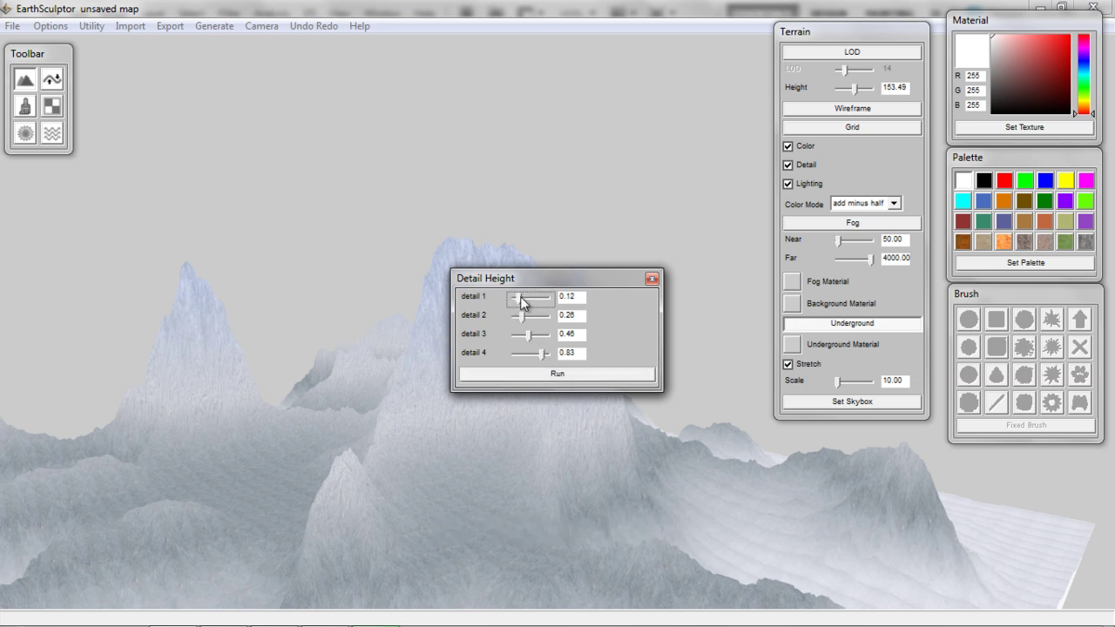
left_click(546, 374)
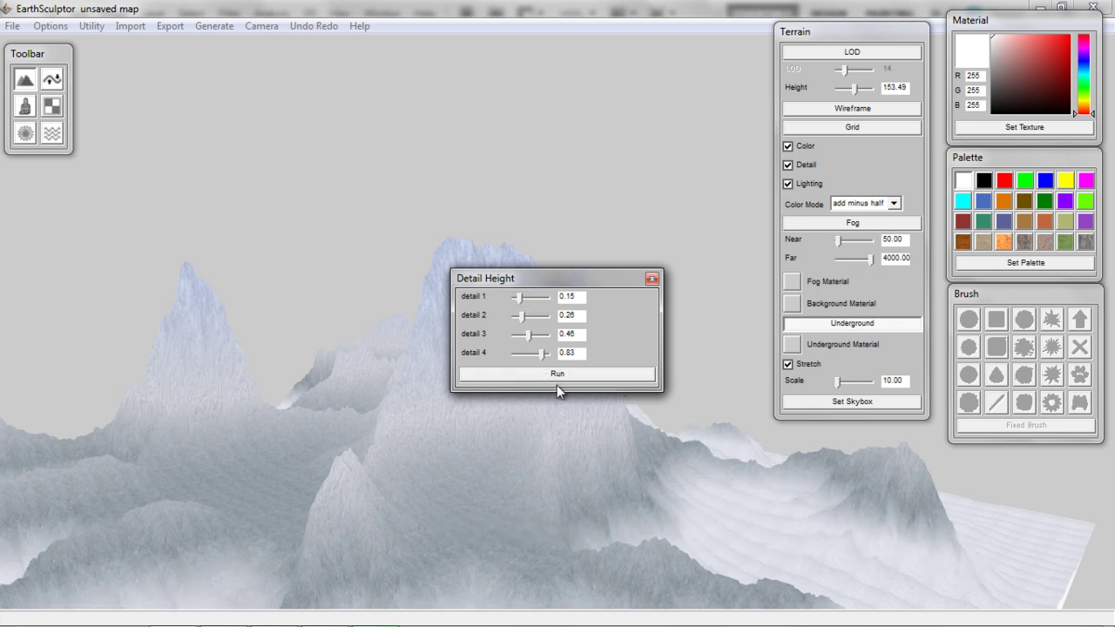
right_click_drag(635, 545, 531, 527)
scroll(527, 528, "up", 5)
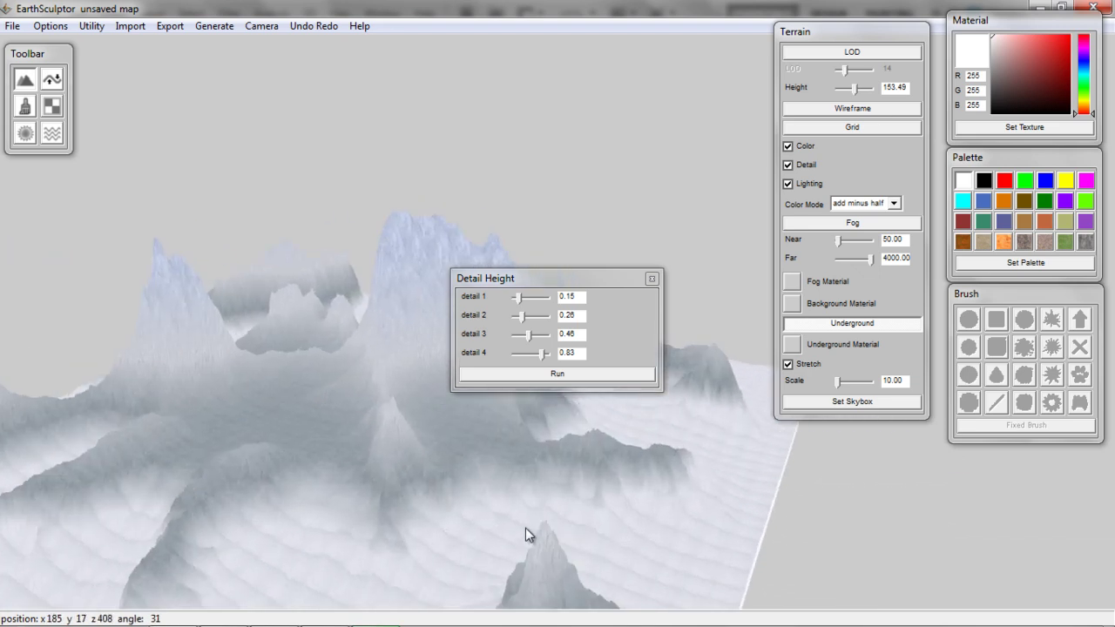
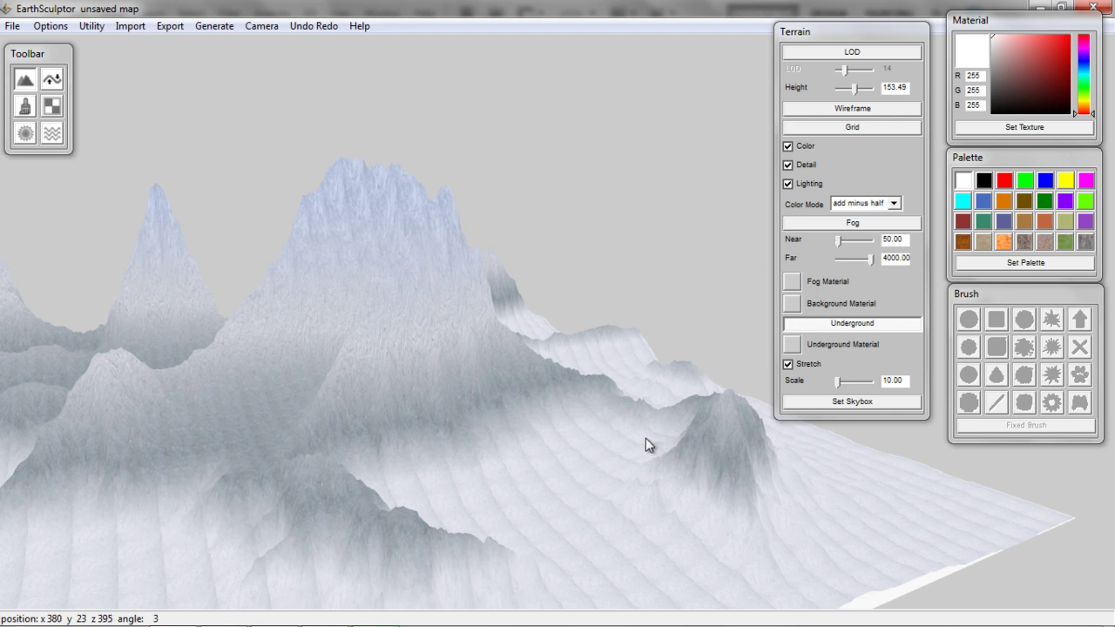
middle_click_drag(551, 463, 610, 508)
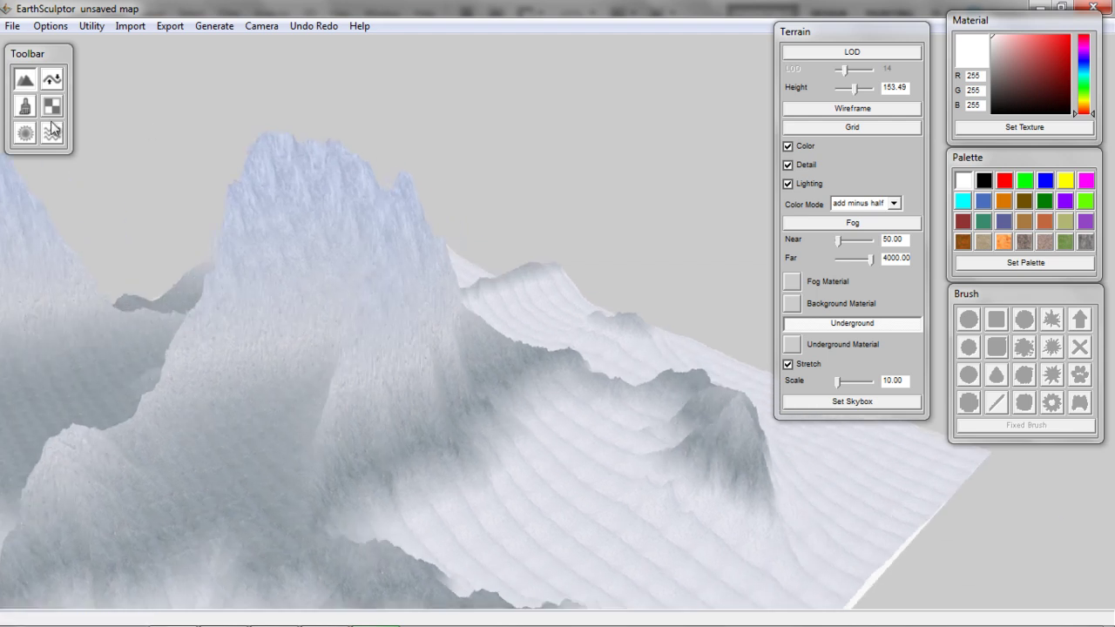
Release the color brush's current texture and load MarbleOther0001_1_M from the Desktop's Terrain/Textures folder.
left_click(25, 108)
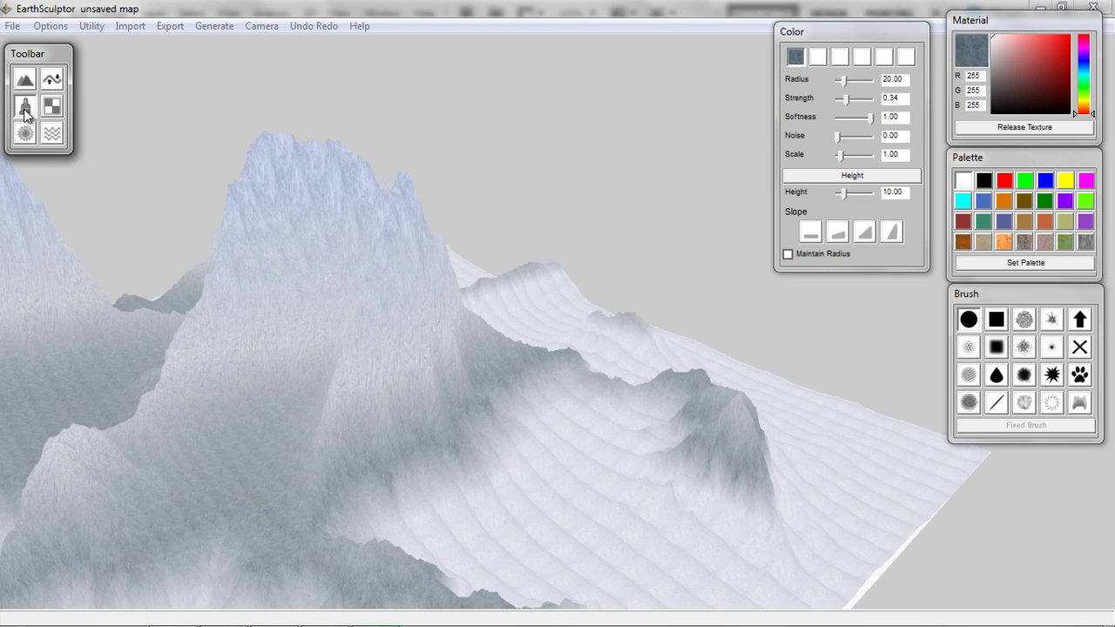
left_click(1013, 127)
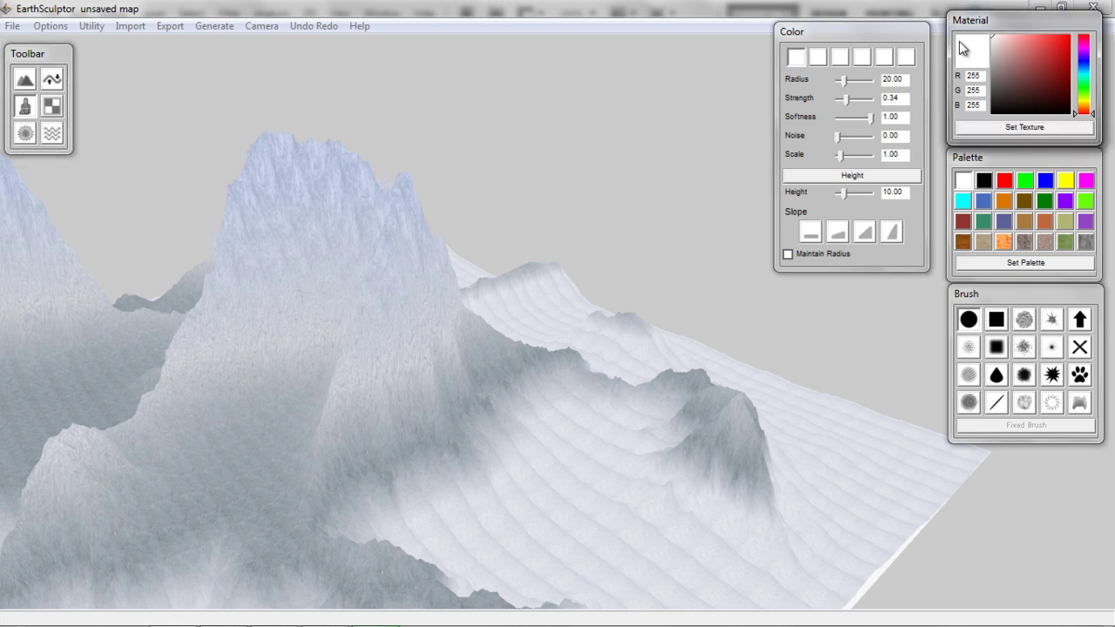
left_click(1008, 129)
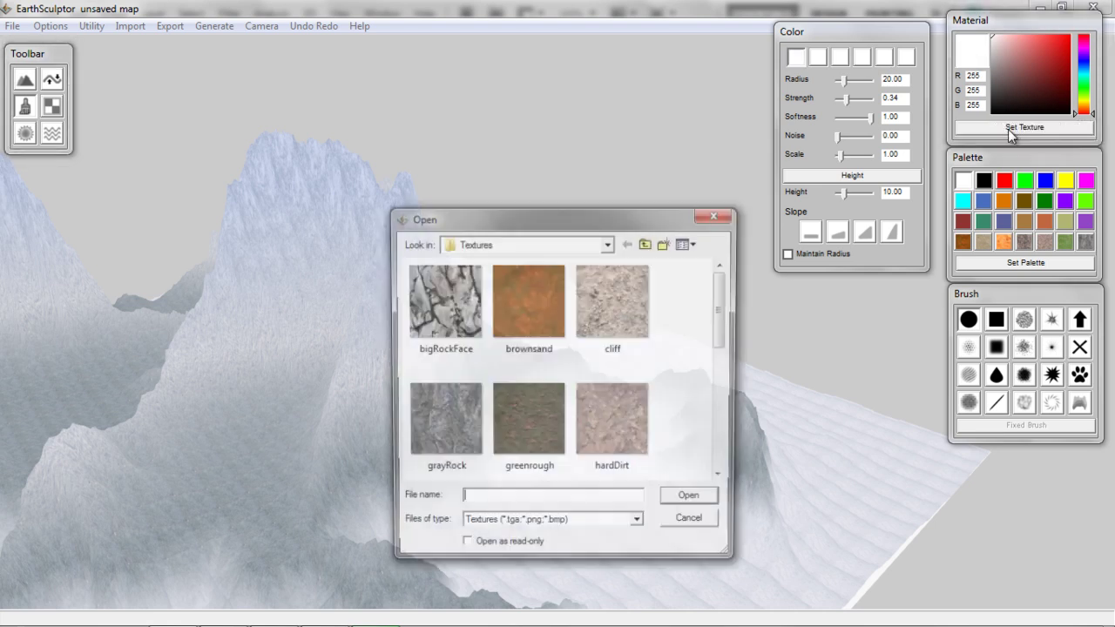
left_click(646, 244)
left_click(647, 245)
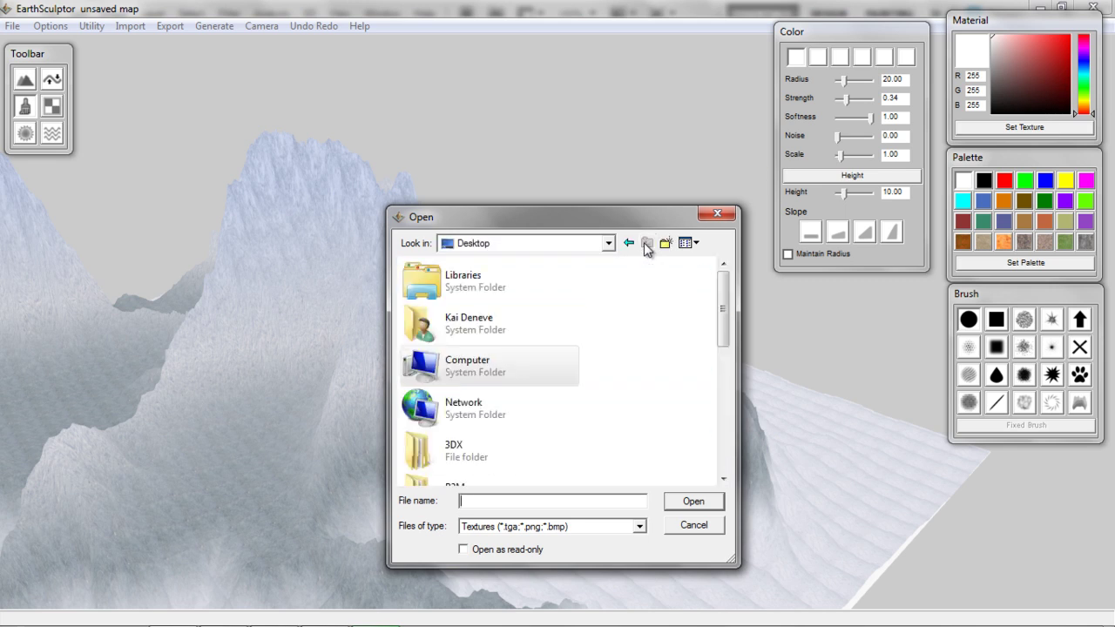
left_click_drag(718, 307, 722, 453)
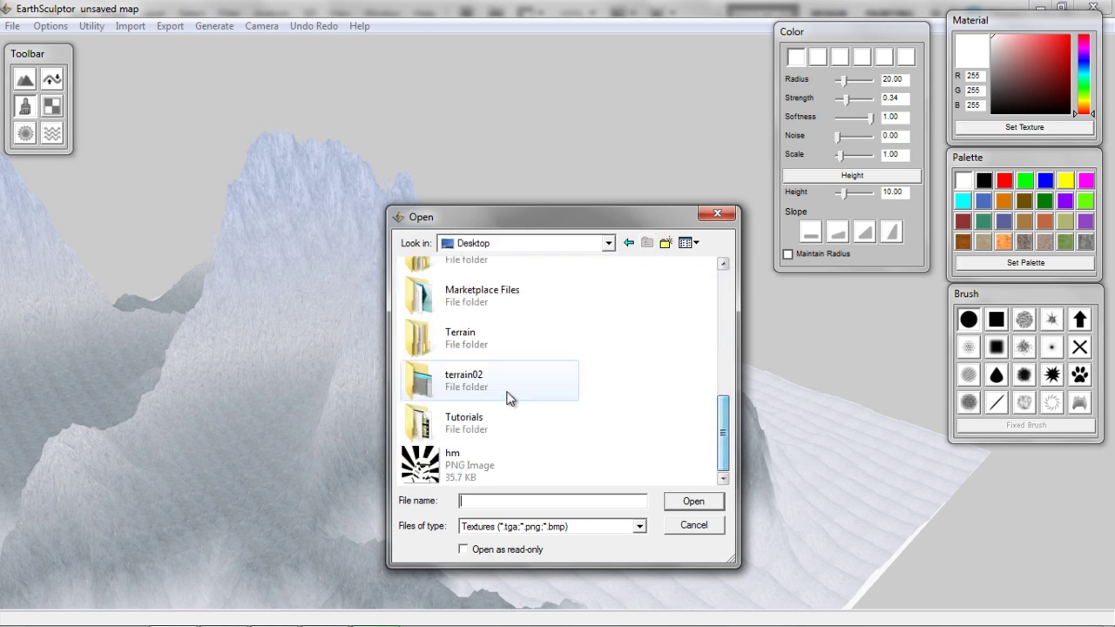
double_click(488, 337)
double_click(462, 438)
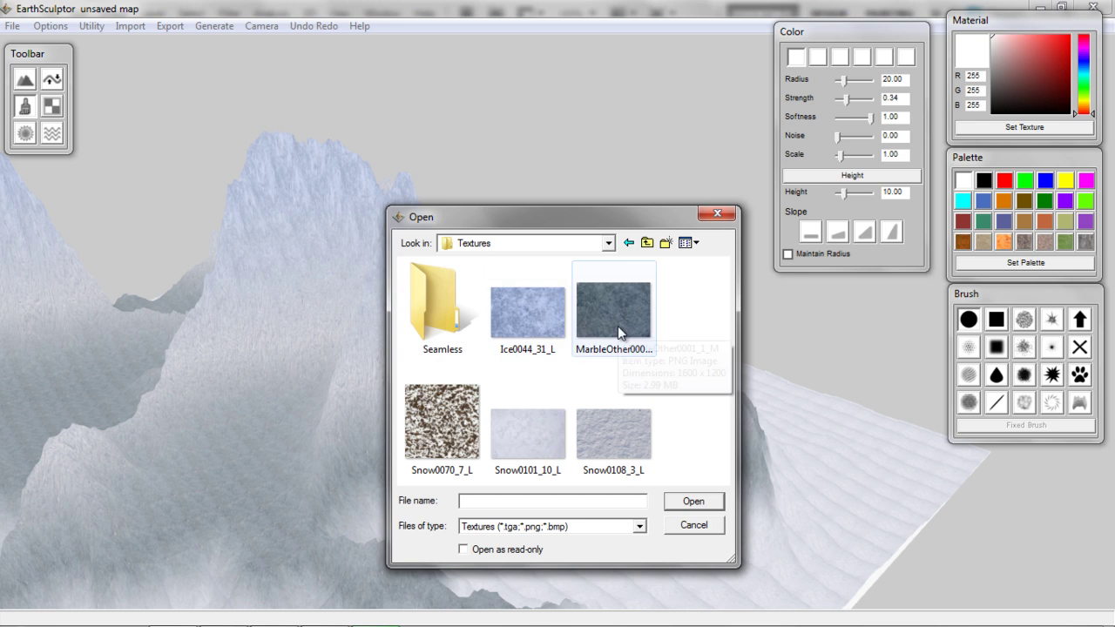
left_click(618, 325)
left_click(691, 502)
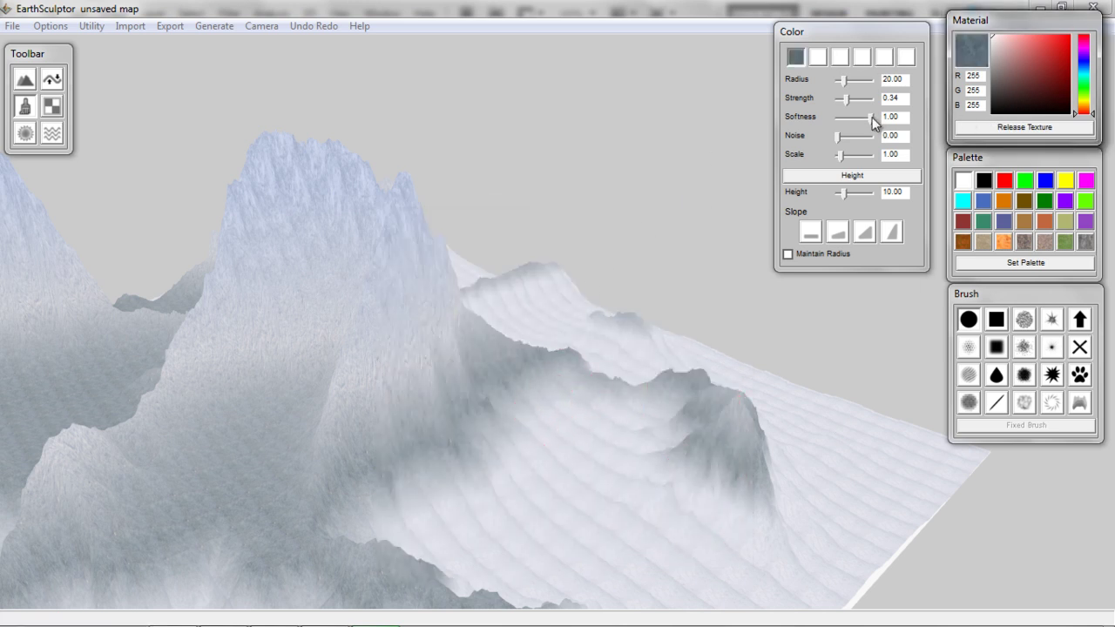
Try a marble paint stroke at strength 1.00 on the snow beside the small peak and undo it.
left_click_drag(846, 101, 857, 102)
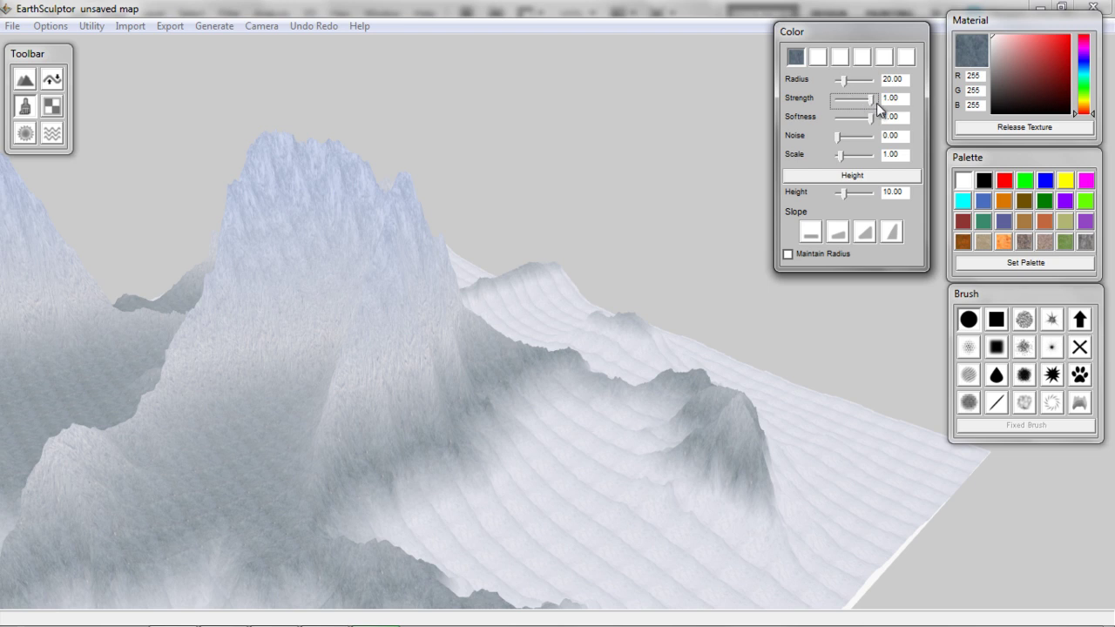
left_click_drag(540, 432, 648, 464)
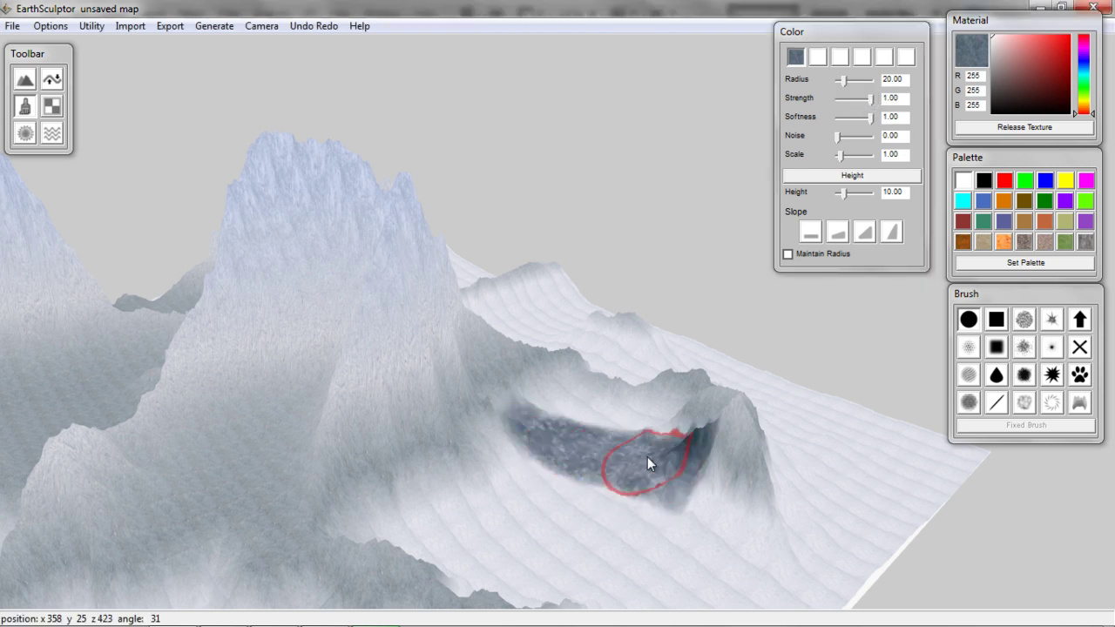
key("ctrl+z")
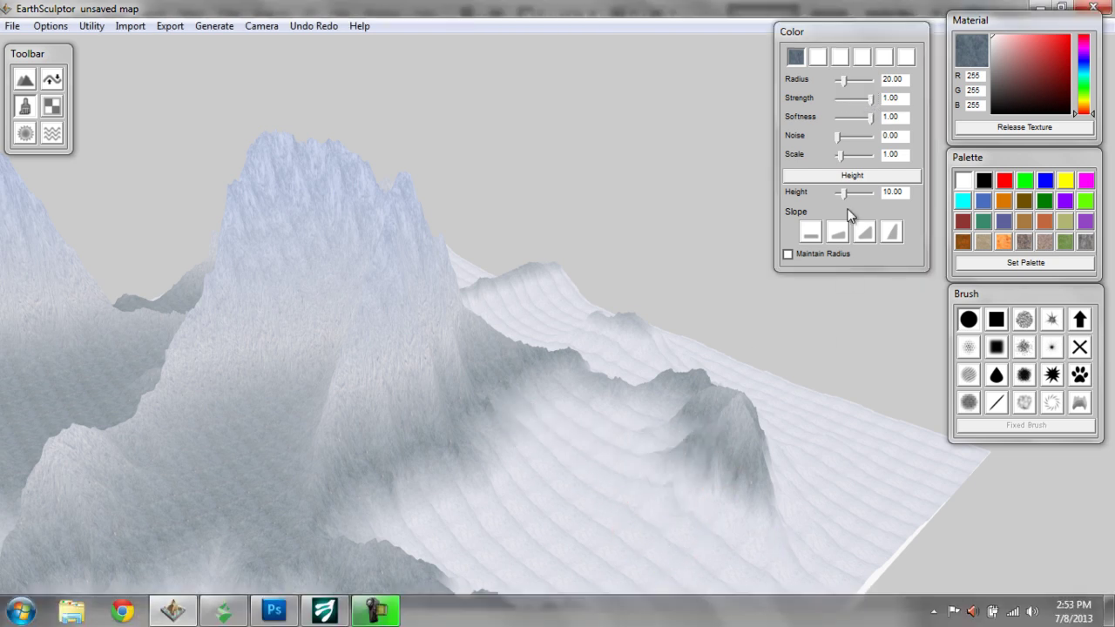
Set the color brush strength to 0.28, paint marble texture on the ridge between the tall mountain and small peak, and undo the last stroke.
left_click_drag(872, 101, 858, 101)
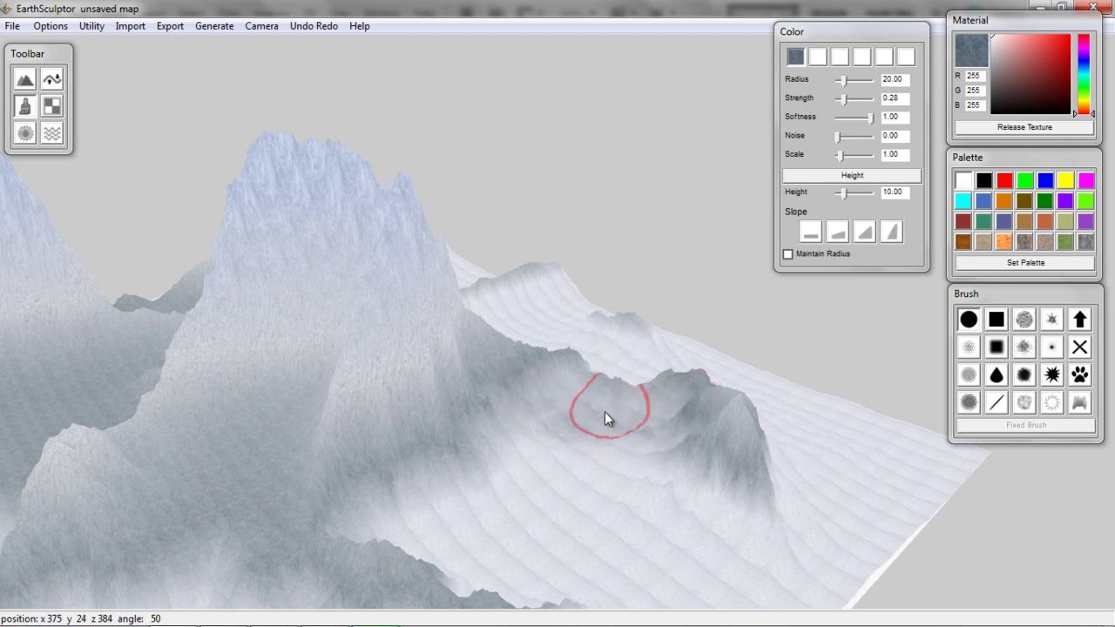
scroll(637, 487, "down", 2)
scroll(636, 489, "up", 5)
mouse_move(635, 489)
left_mouse_down()
mouse_move(659, 506)
mouse_move(505, 470)
mouse_move(517, 453)
mouse_move(605, 489)
mouse_move(558, 468)
mouse_move(673, 492)
mouse_move(635, 470)
mouse_move(623, 476)
mouse_move(782, 513)
mouse_move(574, 483)
mouse_move(834, 534)
mouse_move(474, 471)
mouse_move(402, 416)
mouse_move(285, 369)
mouse_move(630, 514)
mouse_move(815, 481)
left_mouse_up()
mouse_move(815, 481)
middle_mouse_down()
mouse_move(595, 505)
mouse_move(684, 474)
mouse_move(691, 435)
middle_mouse_up()
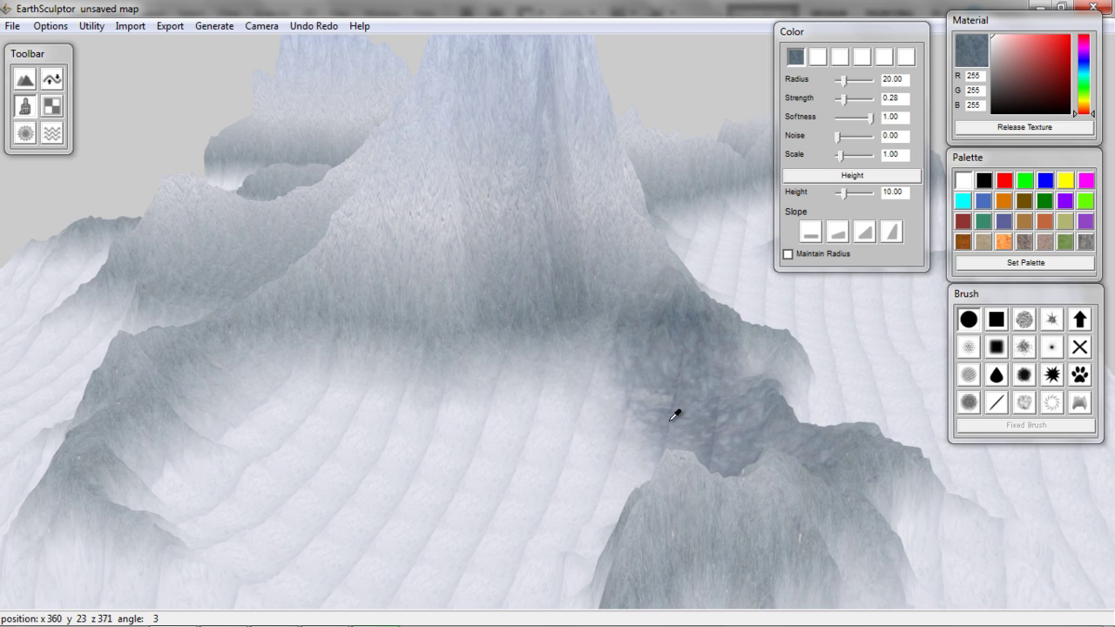
key("ctrl+z")
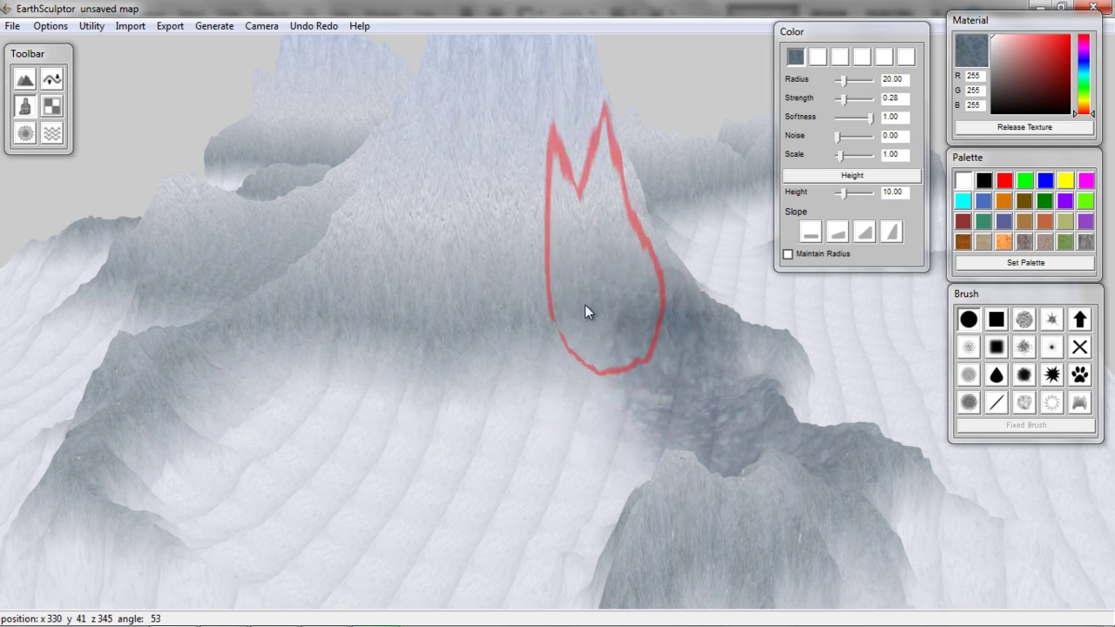
Brush marble texture onto the saddle at the foot of the tall mountain with the color brush at strength 0.28.
mouse_move(438, 460)
right_mouse_down()
mouse_move(702, 473)
mouse_move(398, 456)
right_mouse_up()
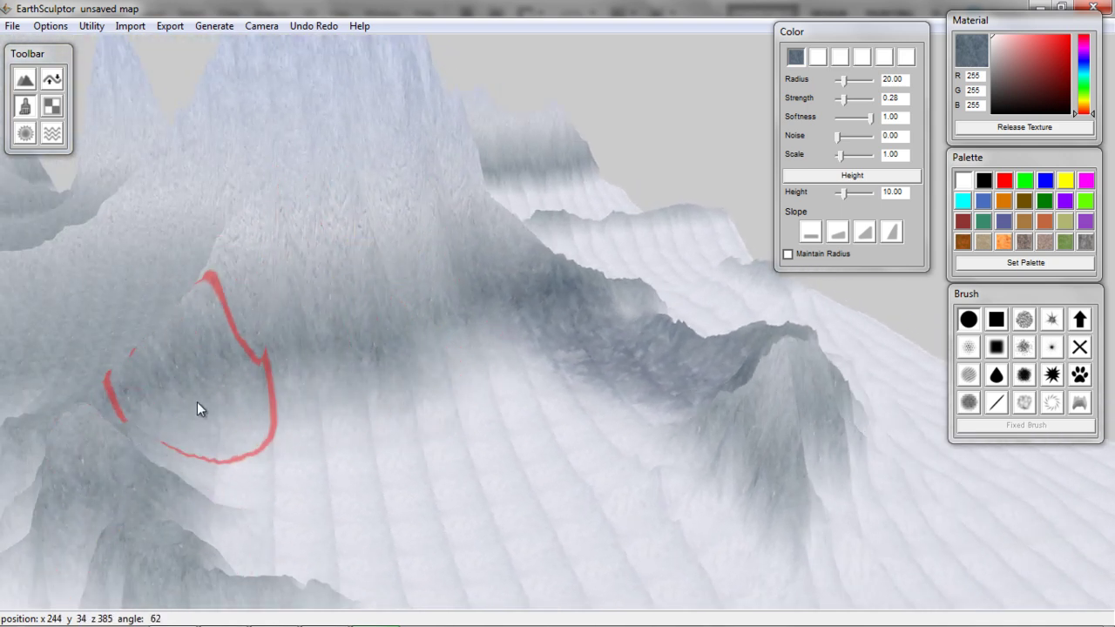
mouse_move(186, 407)
right_mouse_down()
mouse_move(296, 441)
mouse_move(349, 431)
right_mouse_up()
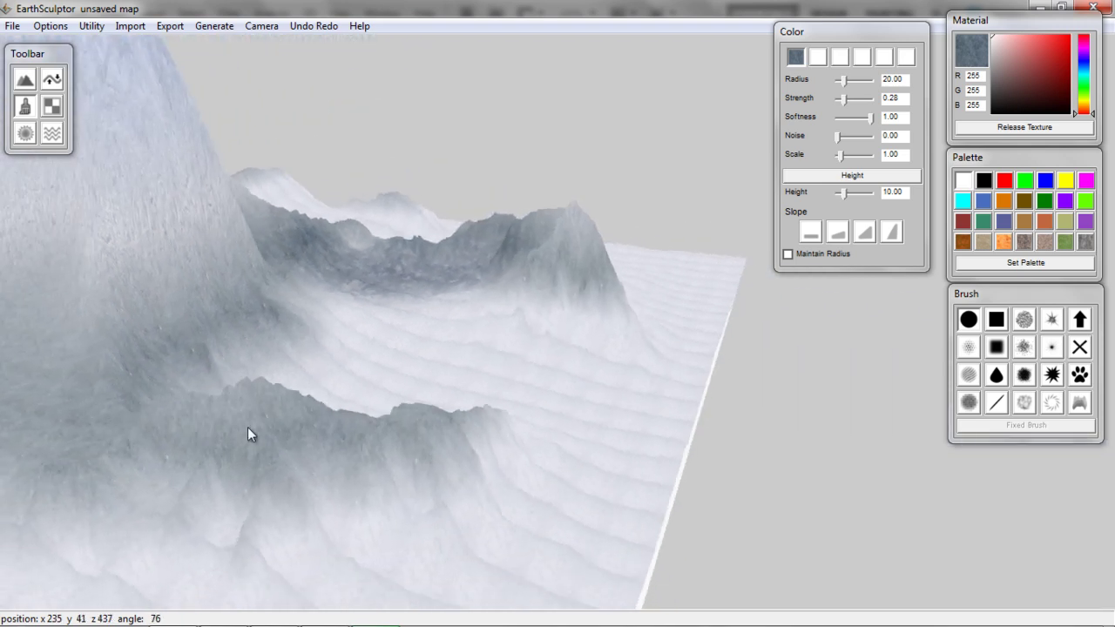
mouse_move(76, 416)
right_mouse_down()
mouse_move(386, 454)
mouse_move(378, 390)
right_mouse_up()
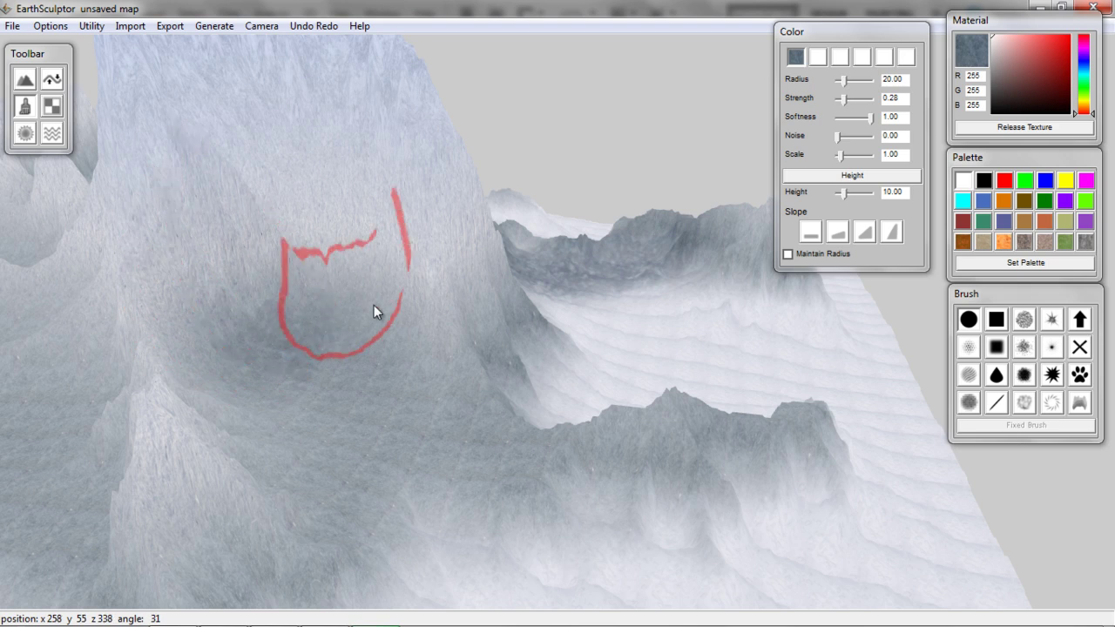
mouse_move(665, 520)
right_mouse_down()
mouse_move(615, 493)
mouse_move(575, 513)
mouse_move(693, 514)
right_mouse_up()
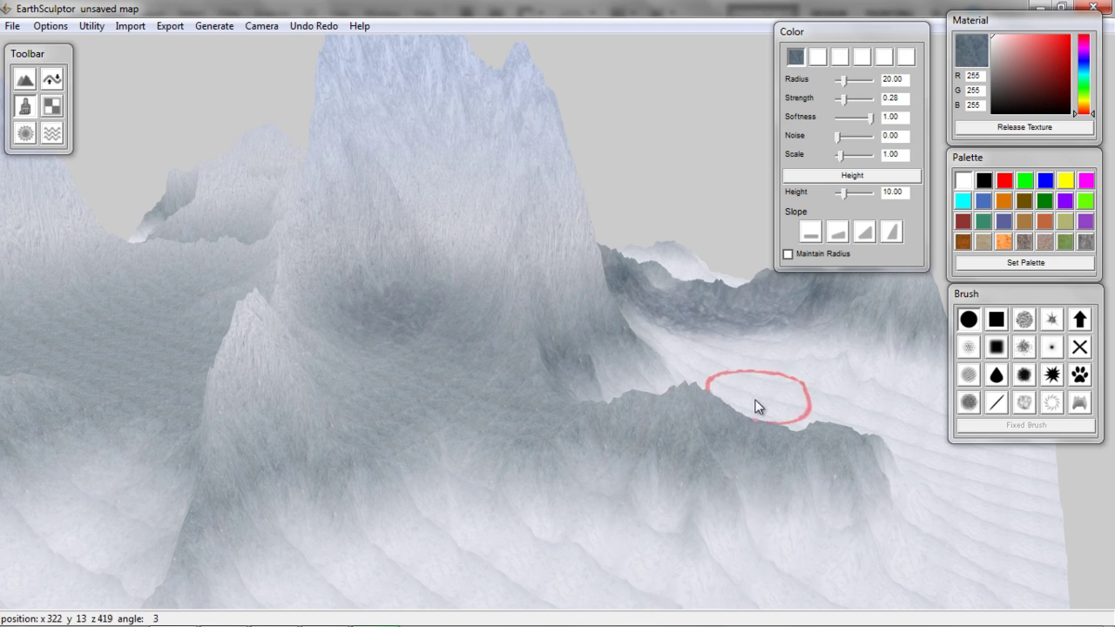
Raise a mound of terrain beside the pointed peak near the tall mountain, using a terraform brush of radius 20 and strength 0.50.
left_click(53, 80)
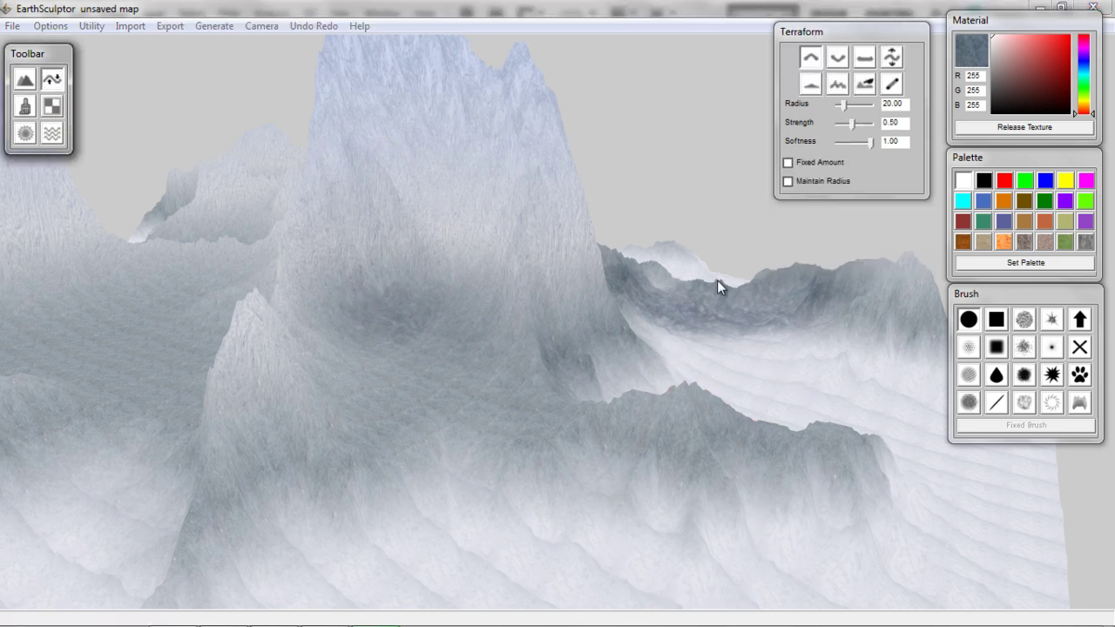
left_click_drag(462, 514, 462, 460)
mouse_move(745, 439)
right_mouse_down()
mouse_move(559, 447)
mouse_move(635, 465)
mouse_move(724, 423)
mouse_move(624, 458)
mouse_move(470, 439)
mouse_move(516, 445)
right_mouse_up()
left_click(516, 446)
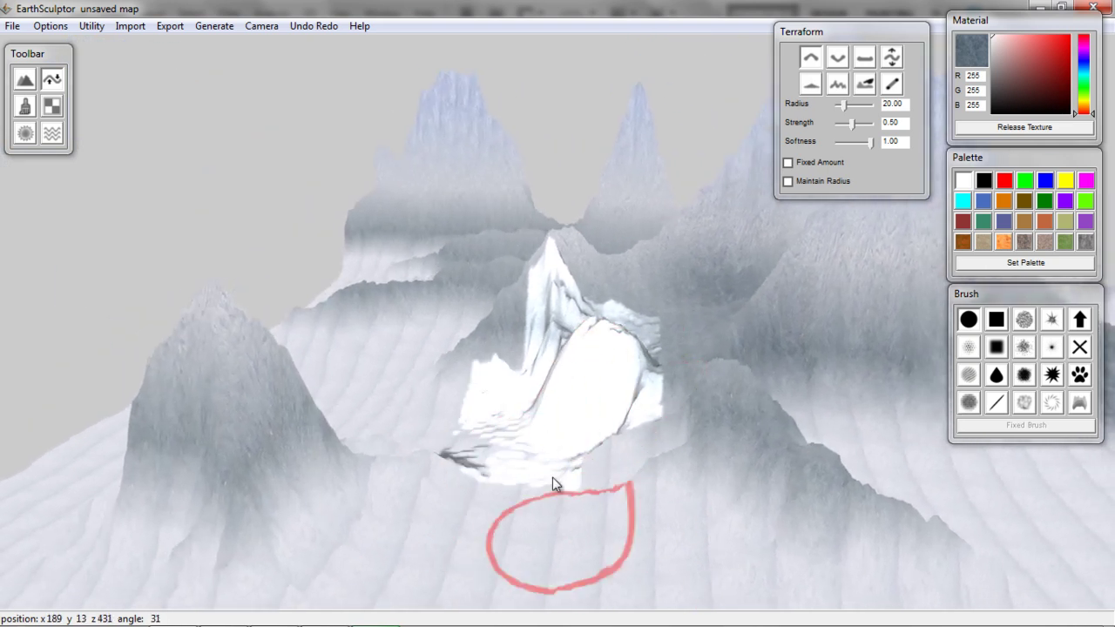
Erode the entire terrain into rough ridges and gullies with the terraform brush at radius 100 and strength 0.82.
left_click(842, 88)
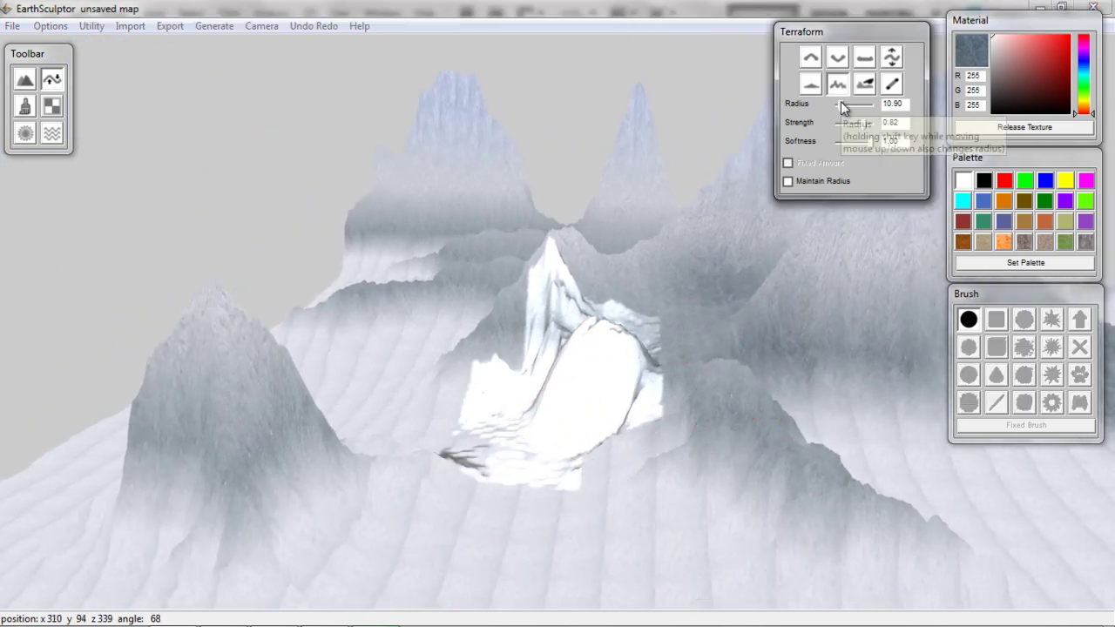
left_click_drag(840, 106, 918, 109)
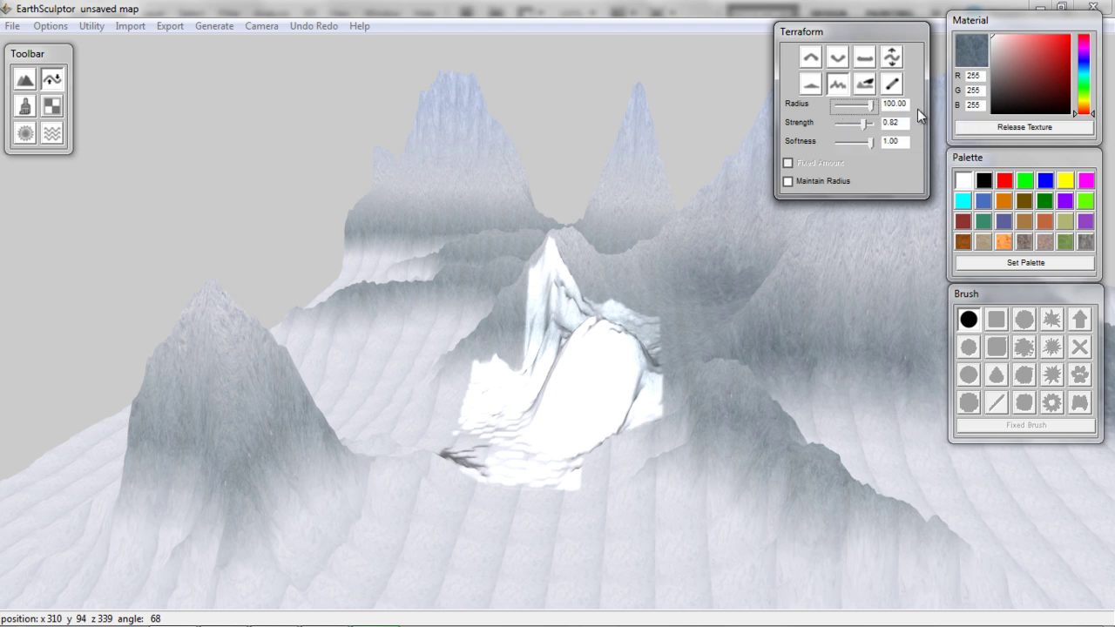
mouse_move(813, 415)
right_mouse_down()
mouse_move(655, 415)
mouse_move(728, 416)
right_mouse_up()
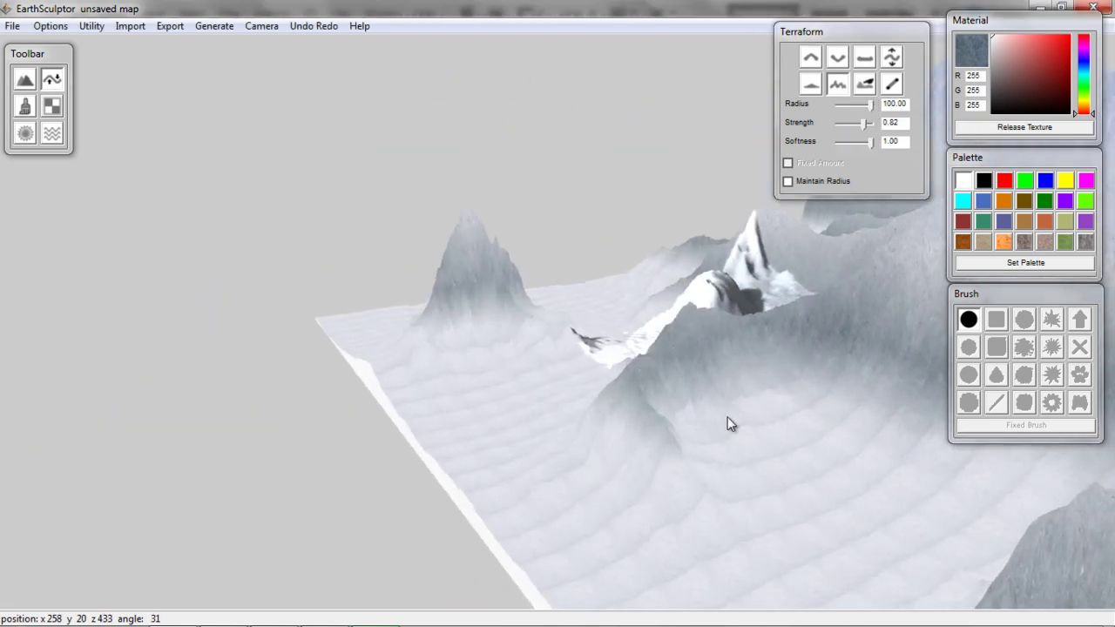
scroll(704, 398, "up", 3)
scroll(707, 397, "down", 9)
mouse_move(744, 365)
right_mouse_down()
mouse_move(792, 354)
mouse_move(771, 392)
mouse_move(680, 406)
right_mouse_up()
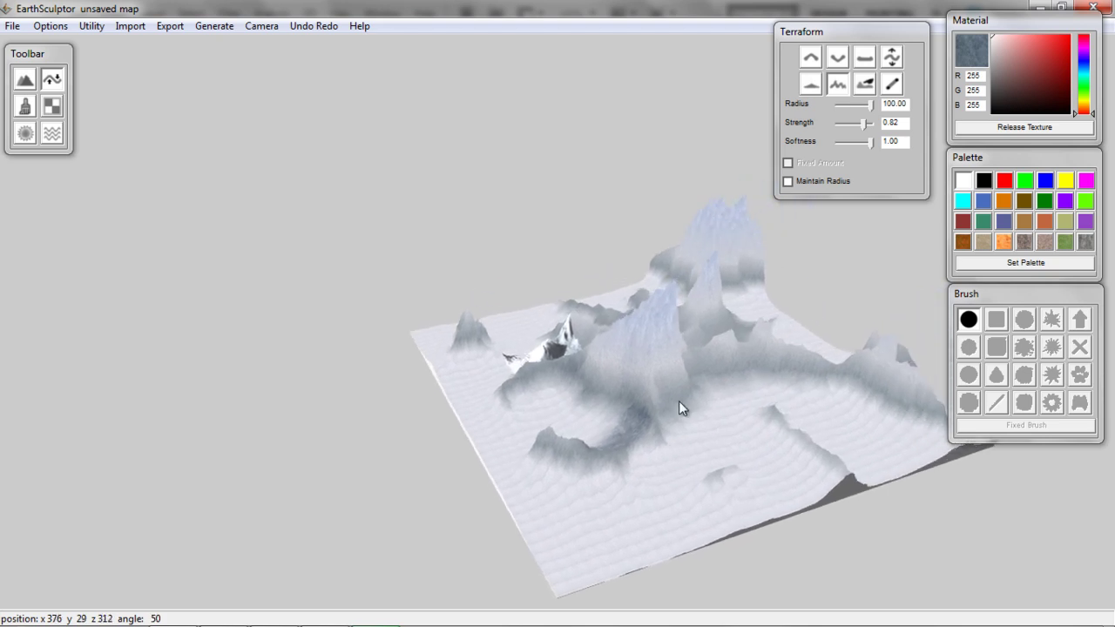
mouse_move(720, 306)
left_mouse_down()
mouse_move(630, 351)
mouse_move(520, 546)
mouse_move(592, 514)
mouse_move(797, 308)
mouse_move(688, 262)
mouse_move(490, 356)
mouse_move(575, 553)
mouse_move(473, 549)
left_mouse_up()
mouse_move(496, 549)
right_mouse_down()
mouse_move(767, 508)
mouse_move(474, 510)
mouse_move(521, 558)
mouse_move(579, 500)
mouse_move(569, 517)
mouse_move(582, 475)
mouse_move(539, 383)
mouse_move(883, 391)
mouse_move(845, 369)
mouse_move(625, 342)
mouse_move(736, 328)
mouse_move(767, 287)
right_mouse_up()
scroll(566, 508, "down", 5)
scroll(565, 508, "up", 10)
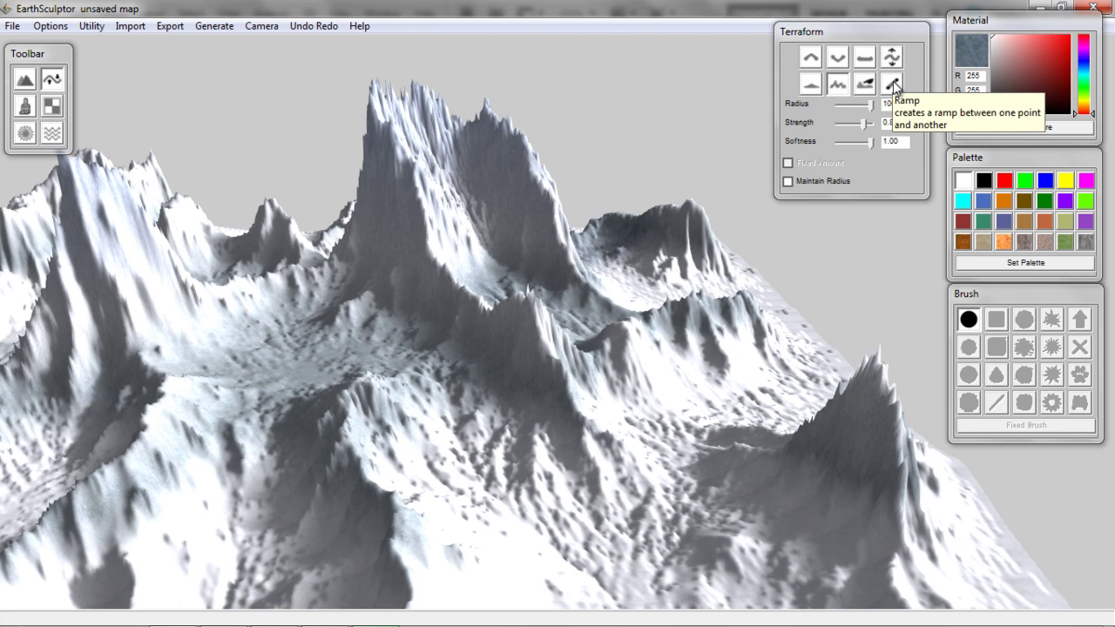
Create a ramp between the small pointed peak and the tall mountain's side with the Ramp tool at radius 20 and strength 0.50.
left_click(893, 84)
right_click_drag(307, 307, 449, 350)
left_click_drag(785, 272, 329, 106)
right_click_drag(771, 380, 752, 345)
right_click_drag(697, 402, 689, 314)
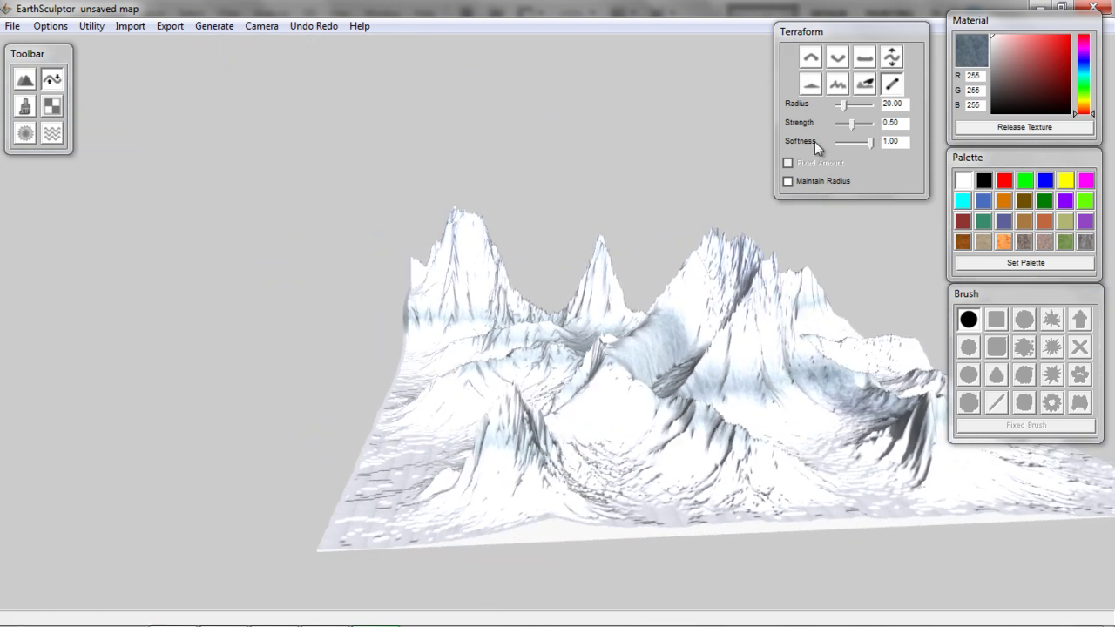
Set the Ramp strength to 0.76 and create a second ramp from the tall mountain down to the small peak with the marble-painted ridge.
left_click_drag(854, 128, 866, 128)
right_click_drag(804, 322, 854, 370)
left_click_drag(934, 435, 1020, 488)
mouse_move(970, 495)
right_mouse_down()
mouse_move(742, 478)
mouse_move(556, 527)
right_mouse_up()
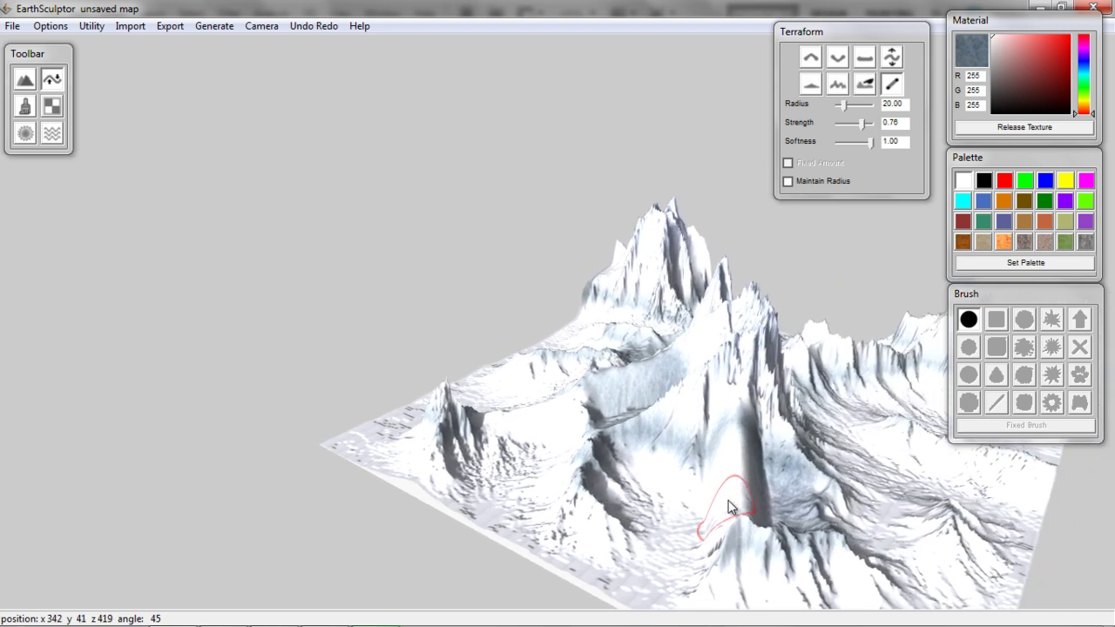
scroll(728, 500, "up", 3)
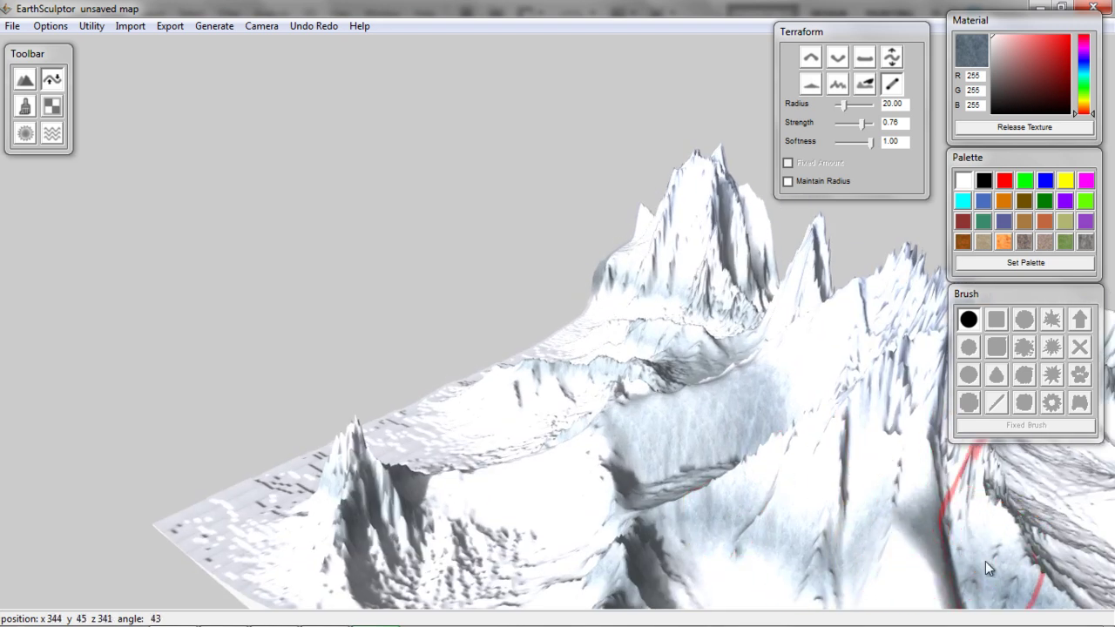
middle_click_drag(1021, 514, 741, 331)
right_click_drag(565, 499, 812, 501)
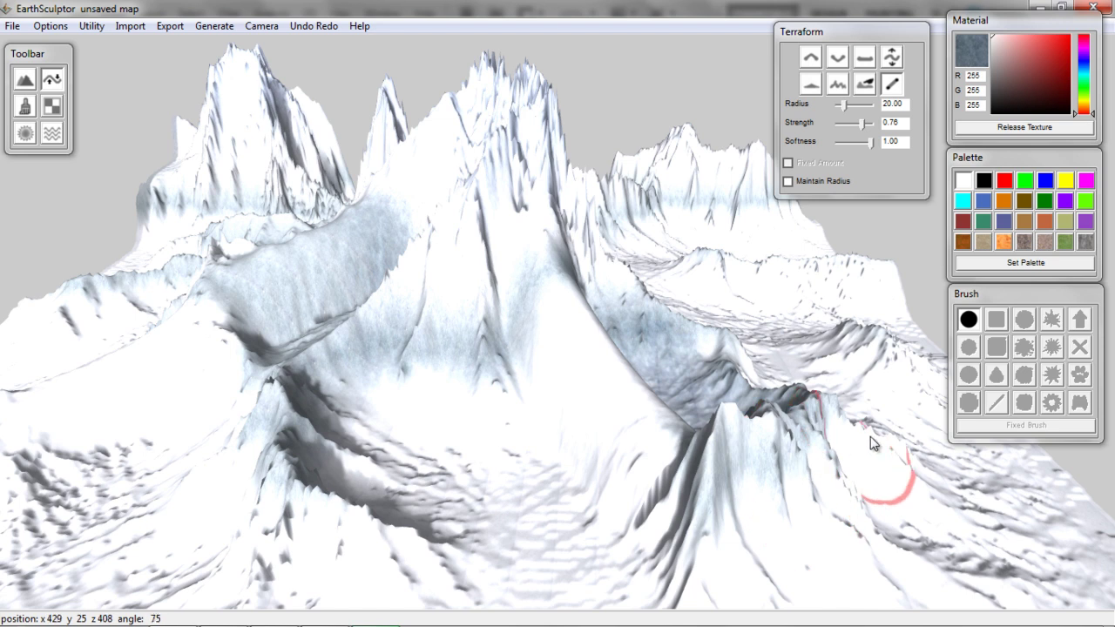
Erode the smooth face of the new ramp with the erosion brush at radius 29.71 and strength 0.82.
left_click(839, 84)
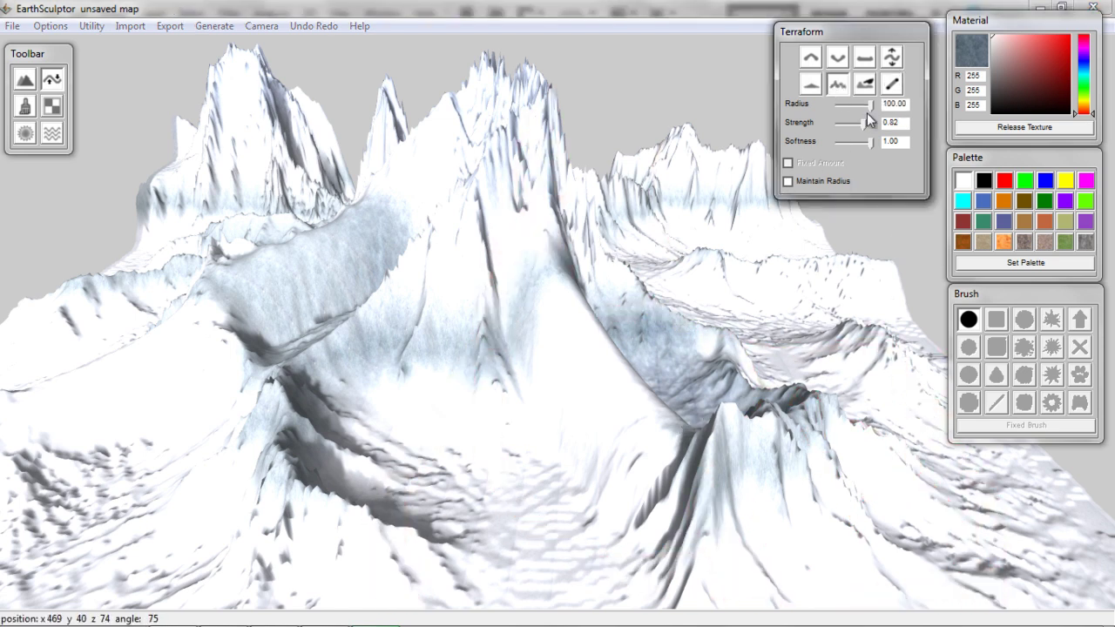
left_click_drag(870, 106, 842, 109)
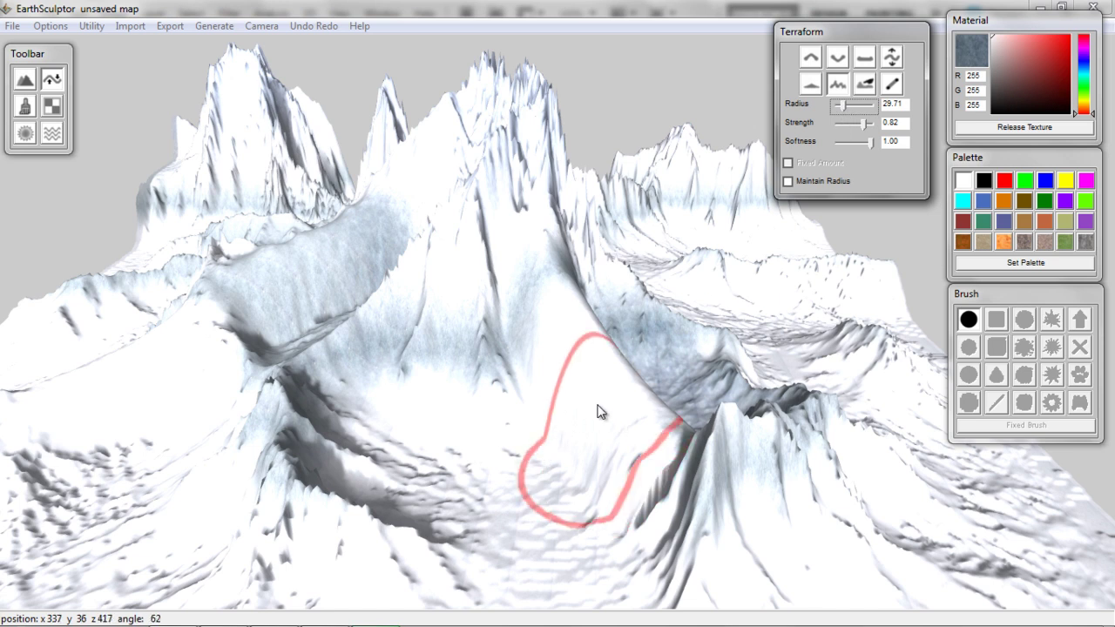
mouse_move(560, 377)
left_mouse_down()
mouse_move(564, 305)
mouse_move(565, 394)
left_mouse_up()
mouse_move(790, 471)
right_mouse_down()
mouse_move(511, 465)
mouse_move(753, 444)
right_mouse_up()
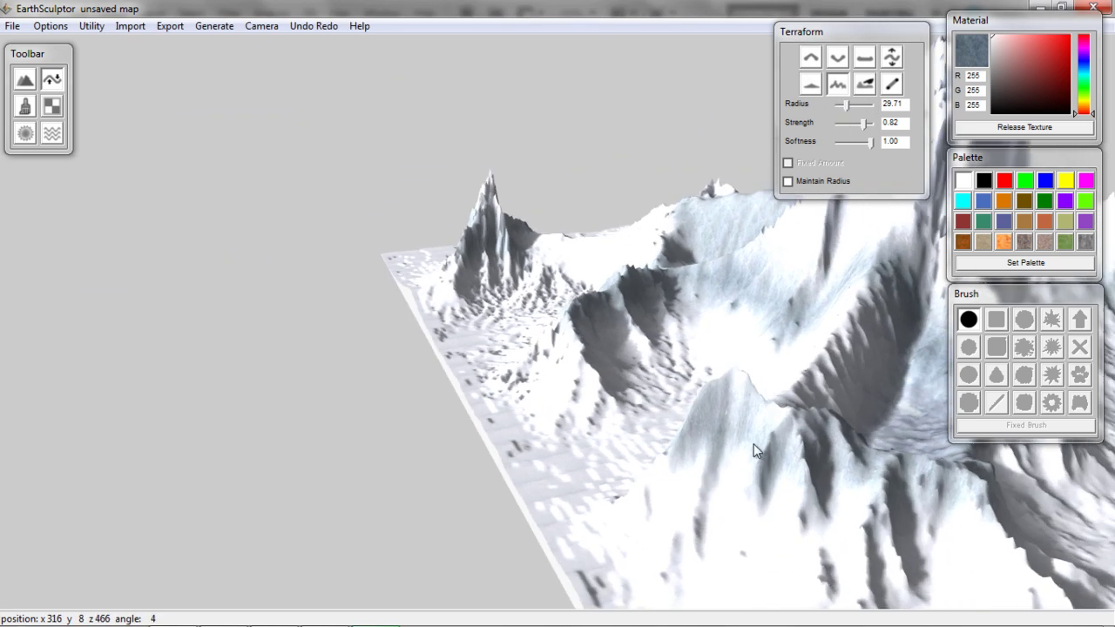
Gouge the slope at the tall mountain's foot with radius 20.80, strength 0.71 and softness 0.20, and select the smoothing brush.
right_click_drag(870, 421, 755, 397)
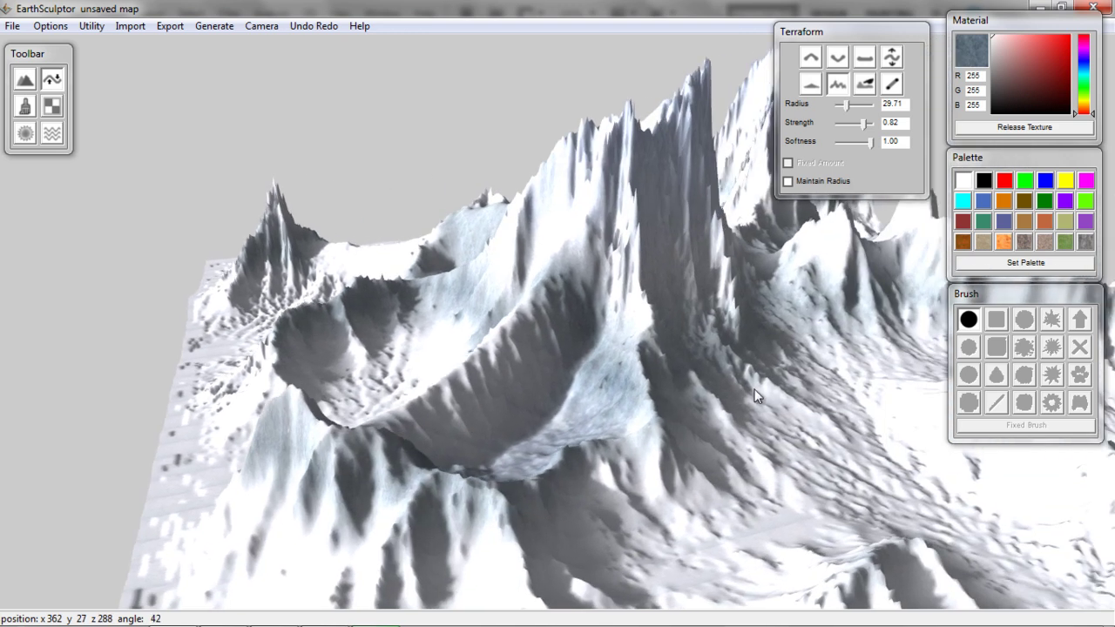
left_click(866, 83)
mouse_move(678, 415)
left_mouse_down()
mouse_move(638, 416)
mouse_move(684, 394)
left_mouse_up()
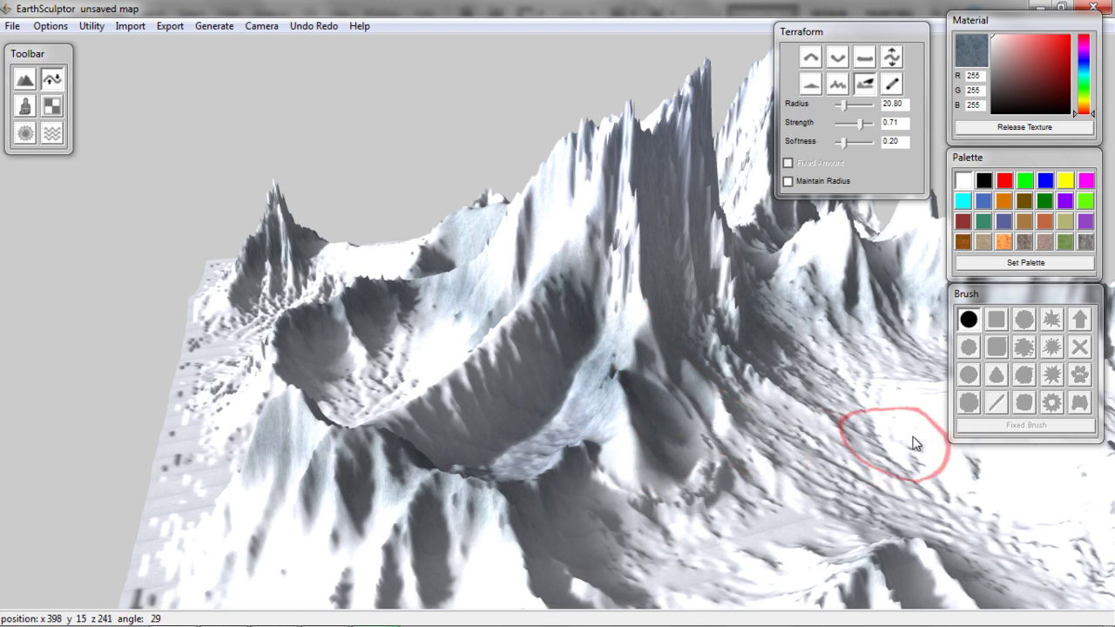
left_click(815, 84)
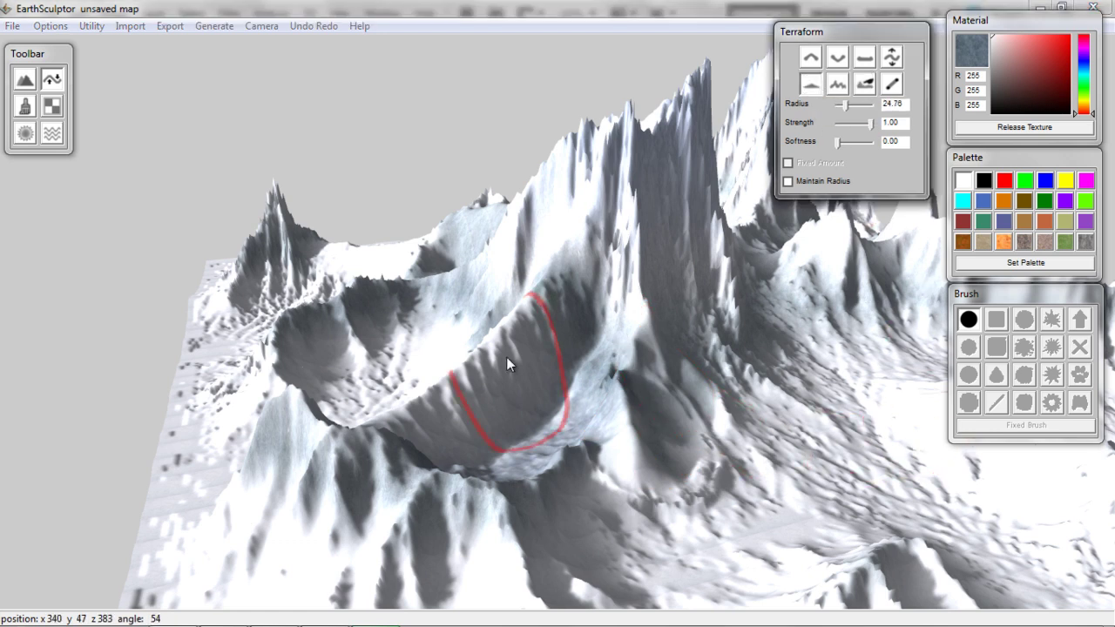
right_click_drag(684, 435, 569, 438)
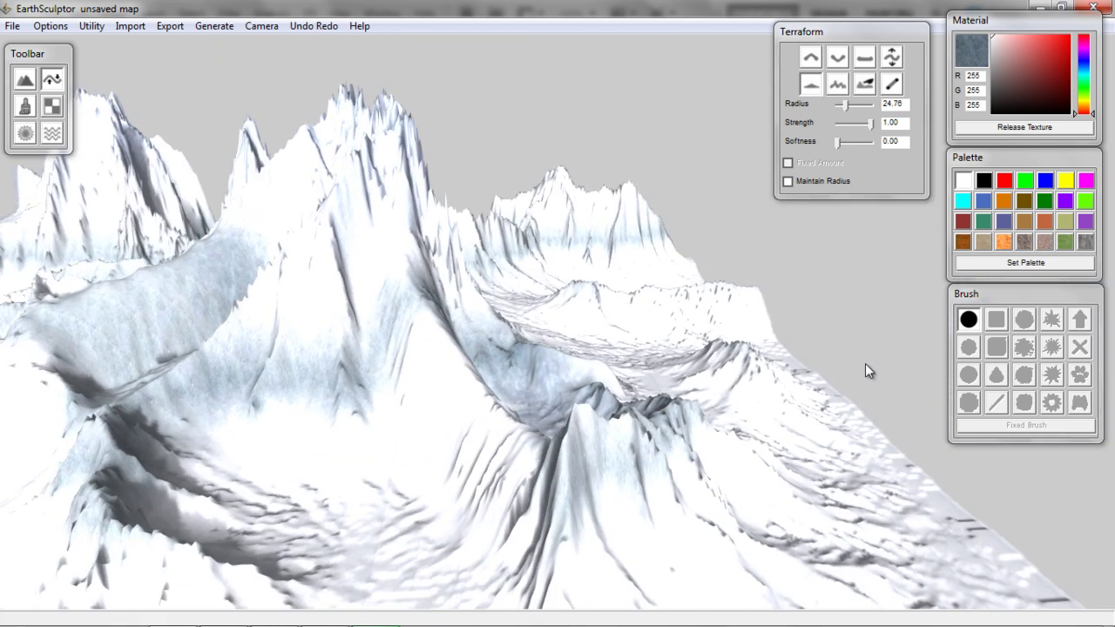
right_click_drag(865, 363, 421, 338)
right_click_drag(272, 444, 372, 446)
mouse_move(313, 389)
right_mouse_down()
mouse_move(620, 413)
mouse_move(602, 369)
right_mouse_up()
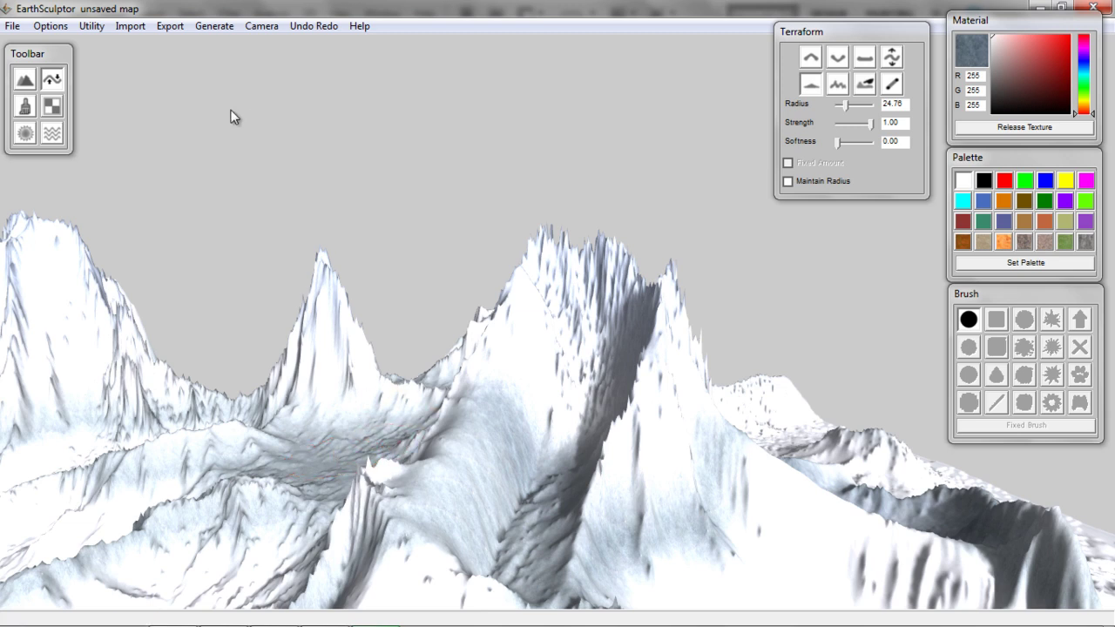
Save the map as winter in the Desktop's Terrain/Output folder.
left_click(12, 25)
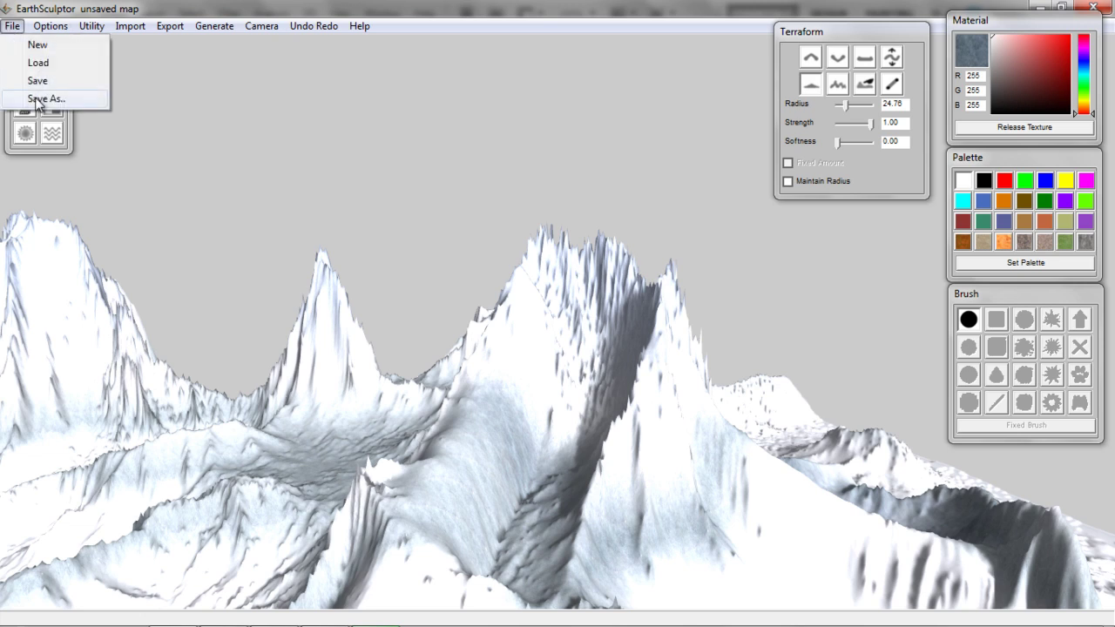
left_click(36, 99)
left_click(647, 244)
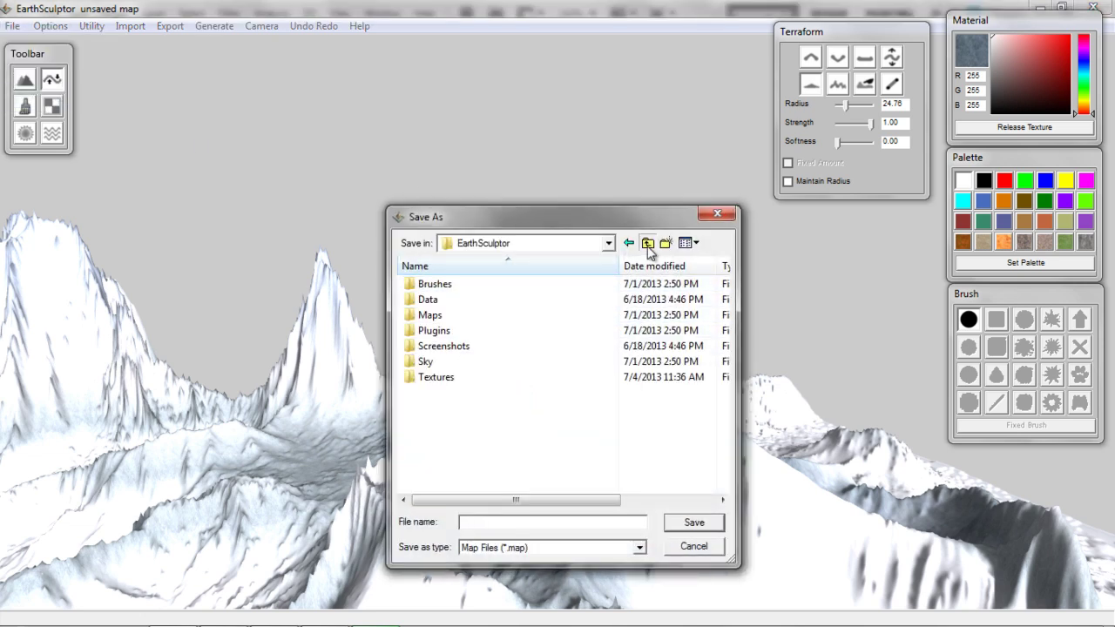
left_click(648, 244)
scroll(725, 363, "down", 10)
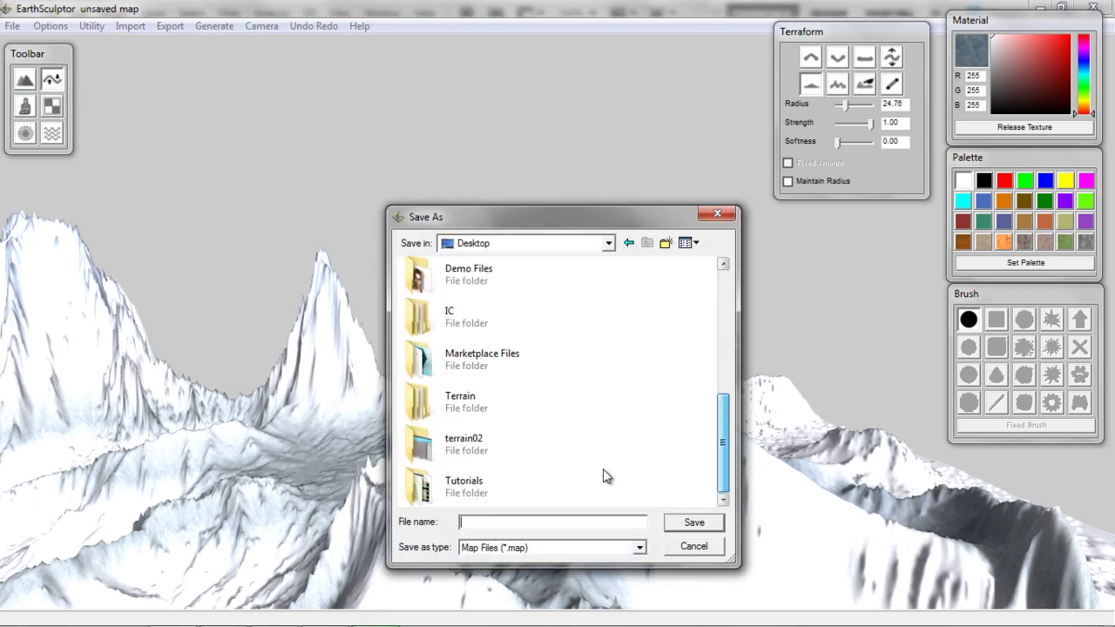
double_click(486, 411)
double_click(536, 298)
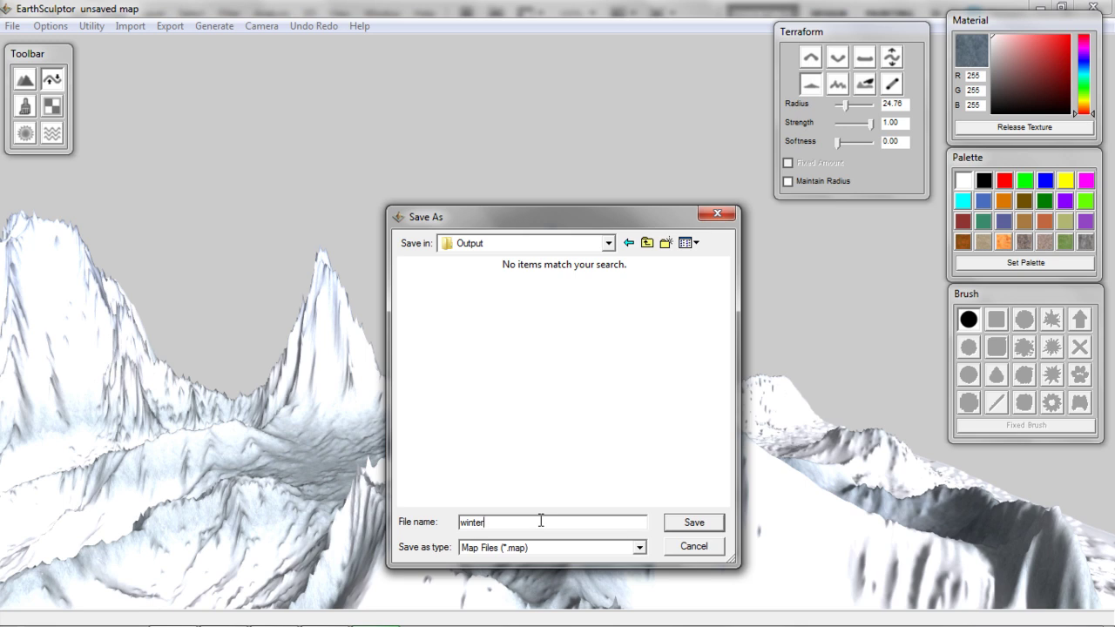
left_click(705, 525)
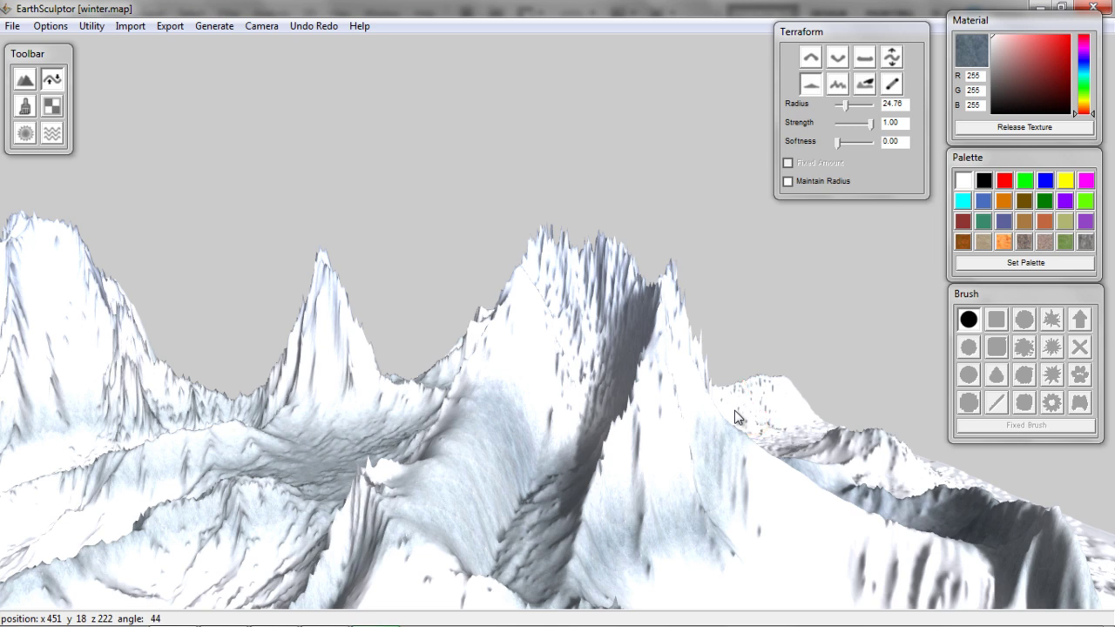
Switch to iClone and load the winter image from Terrain/Output as the terrain's height map.
key("alt+Tab")
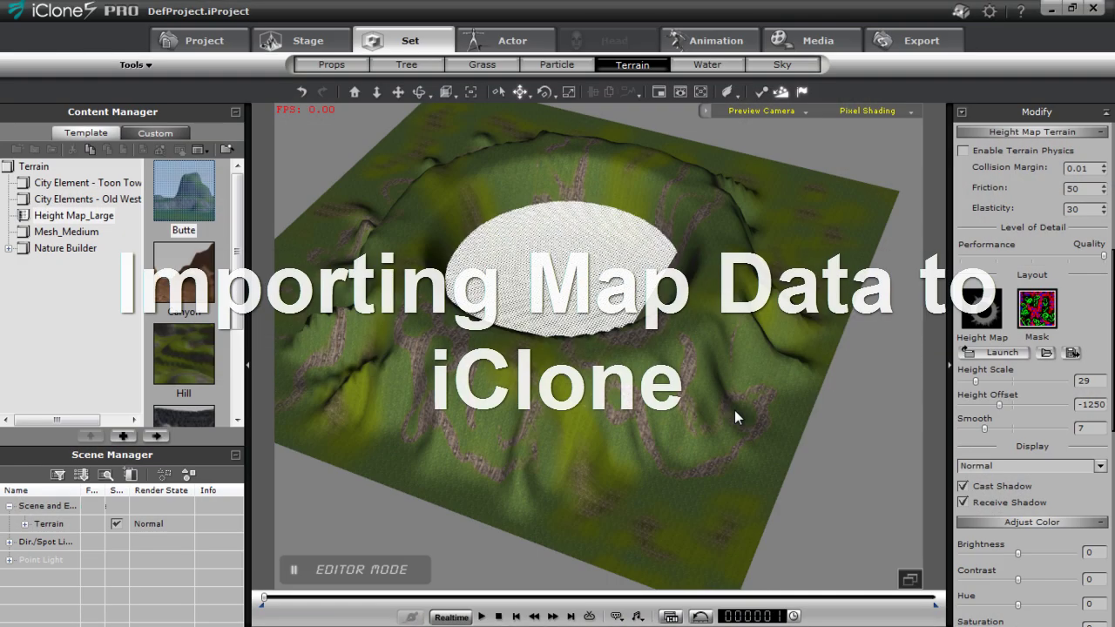
mouse_move(523, 265)
middle_mouse_down()
mouse_move(588, 401)
mouse_move(532, 280)
middle_mouse_up()
right_click_drag(558, 292, 487, 209)
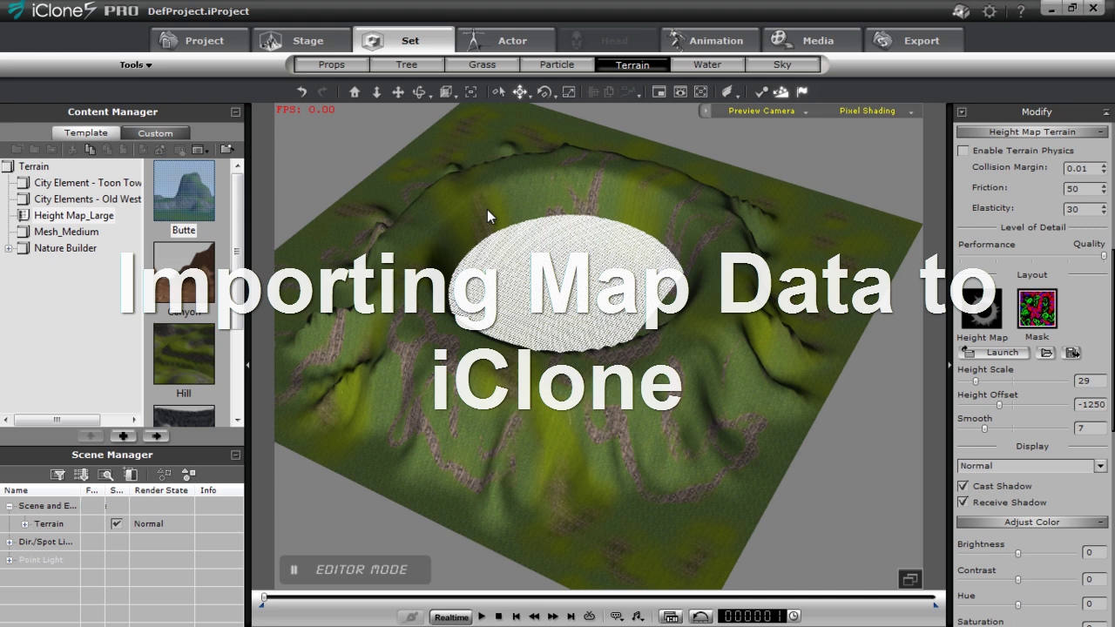
left_click(982, 309)
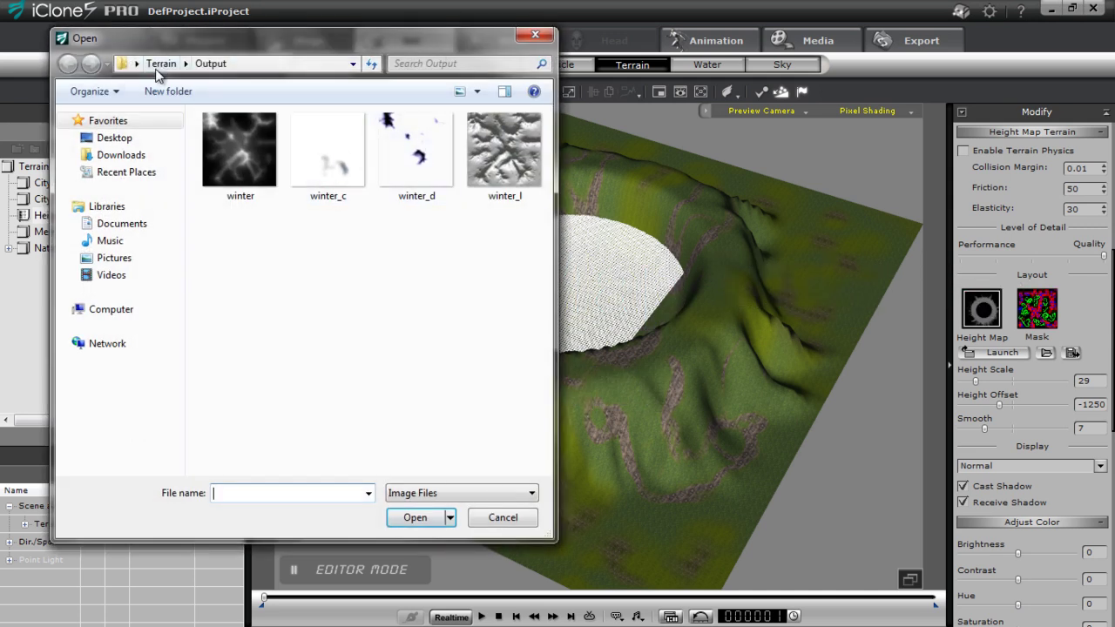
left_click(253, 148)
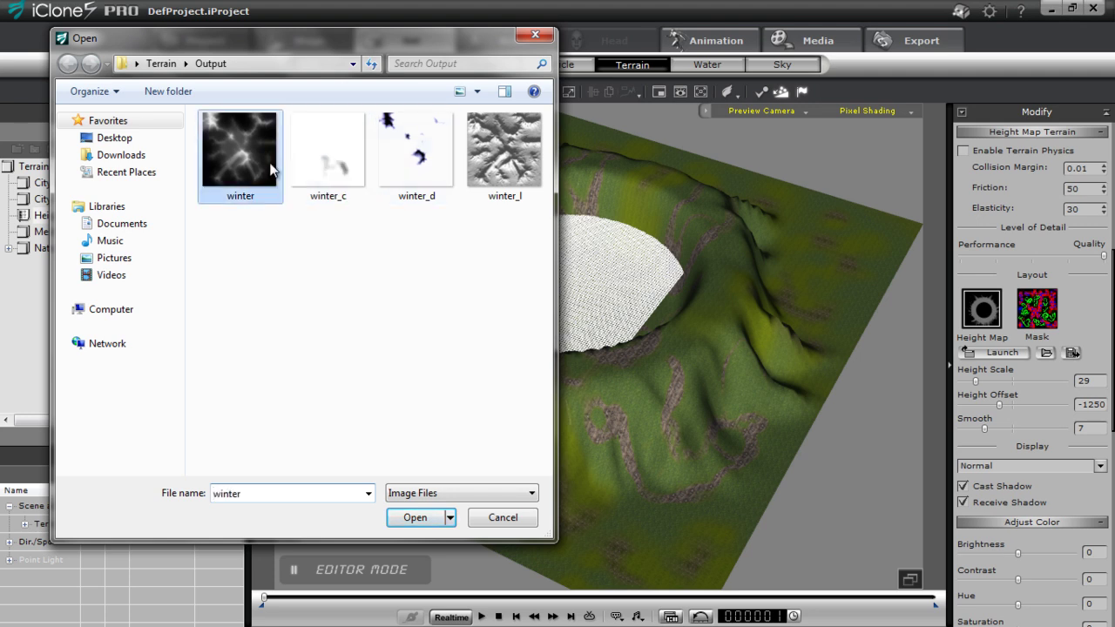
left_click(409, 517)
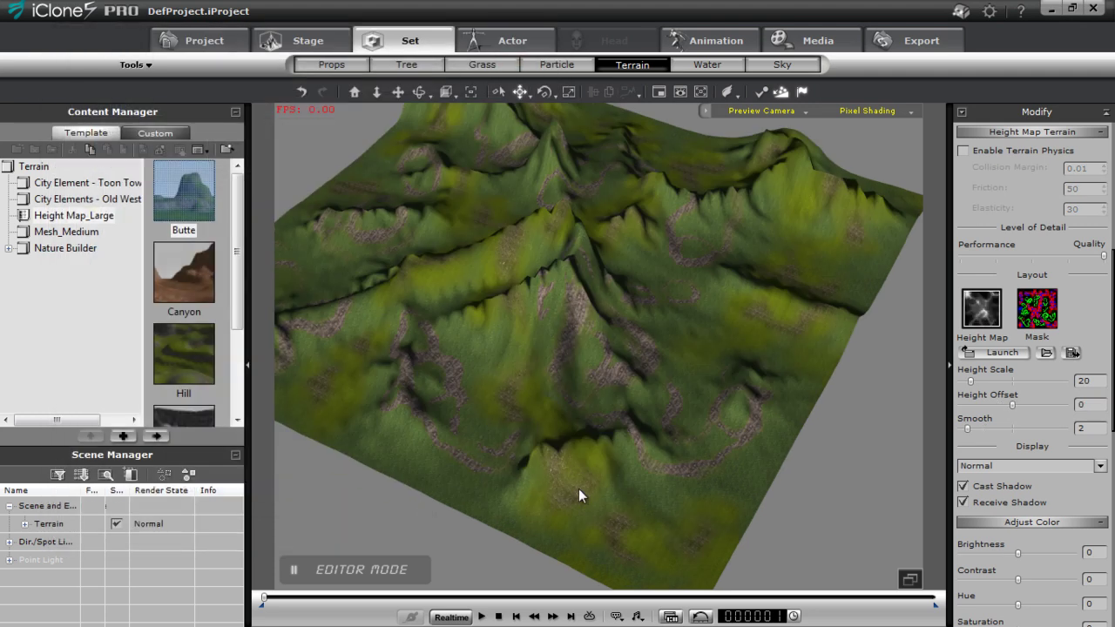
Inspect the imported terrain from a low side angle and set its Smooth value to 1.
middle_click_drag(580, 512, 585, 349)
middle_click_drag(585, 269, 655, 386)
right_click_drag(655, 386, 747, 444)
right_click_drag(704, 521, 628, 370)
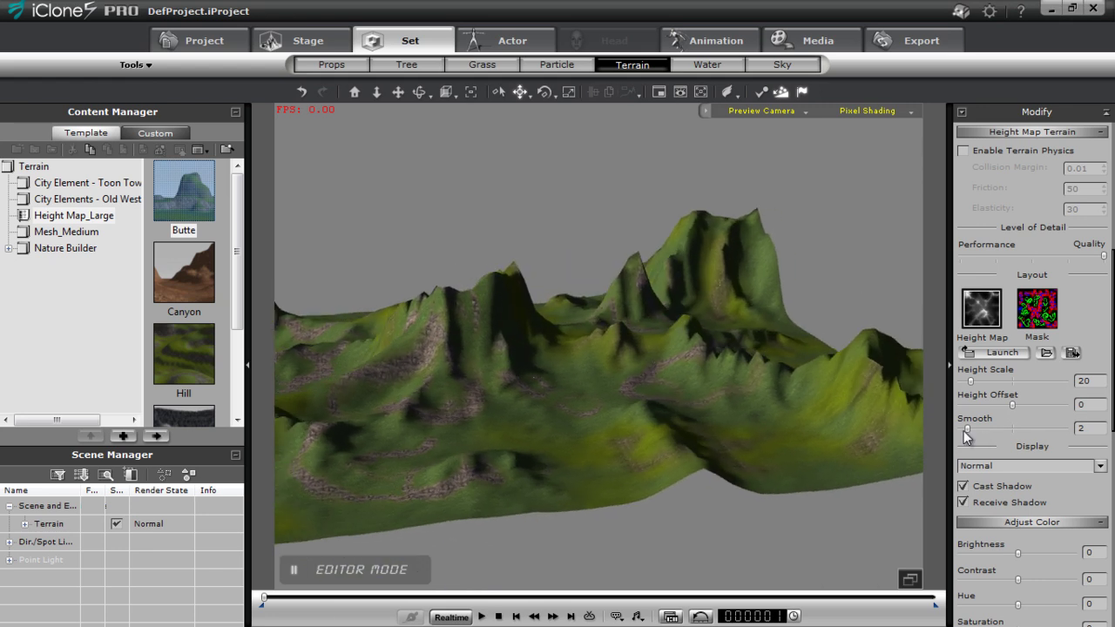
left_click_drag(968, 430, 963, 432)
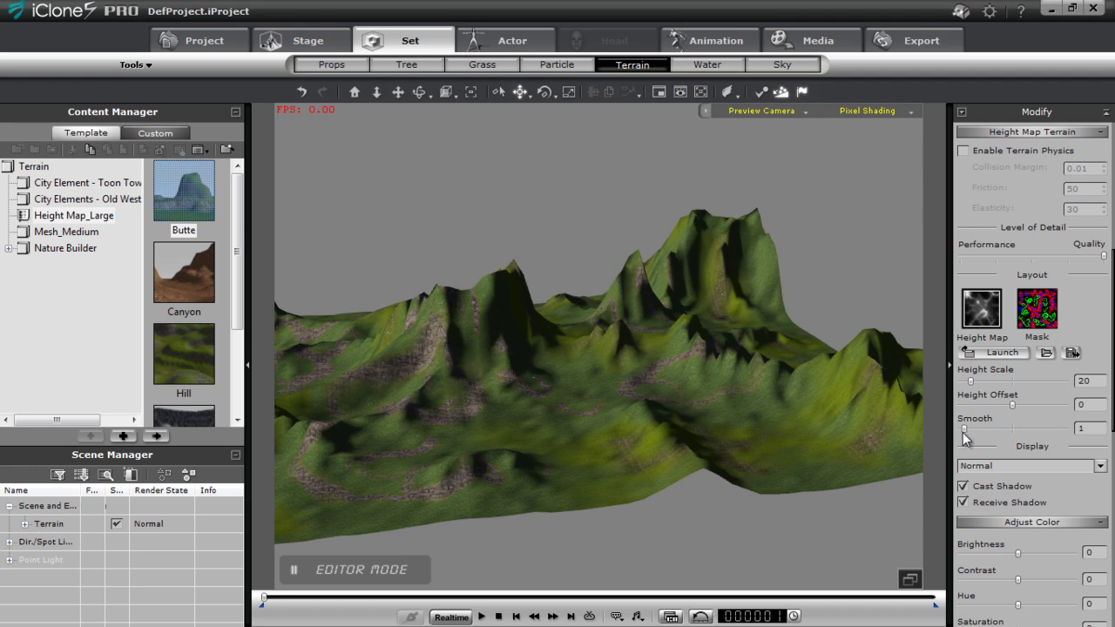
Load winter_d from Terrain/Output as the height map terrain's mask image.
right_click_drag(709, 440, 809, 440)
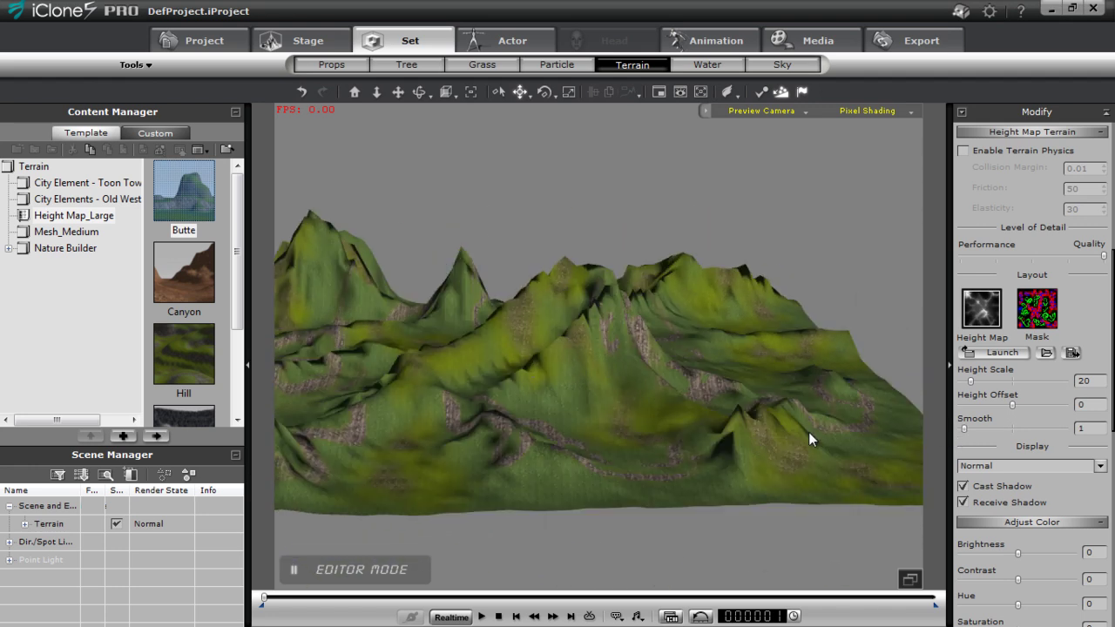
right_click_drag(793, 401, 719, 353)
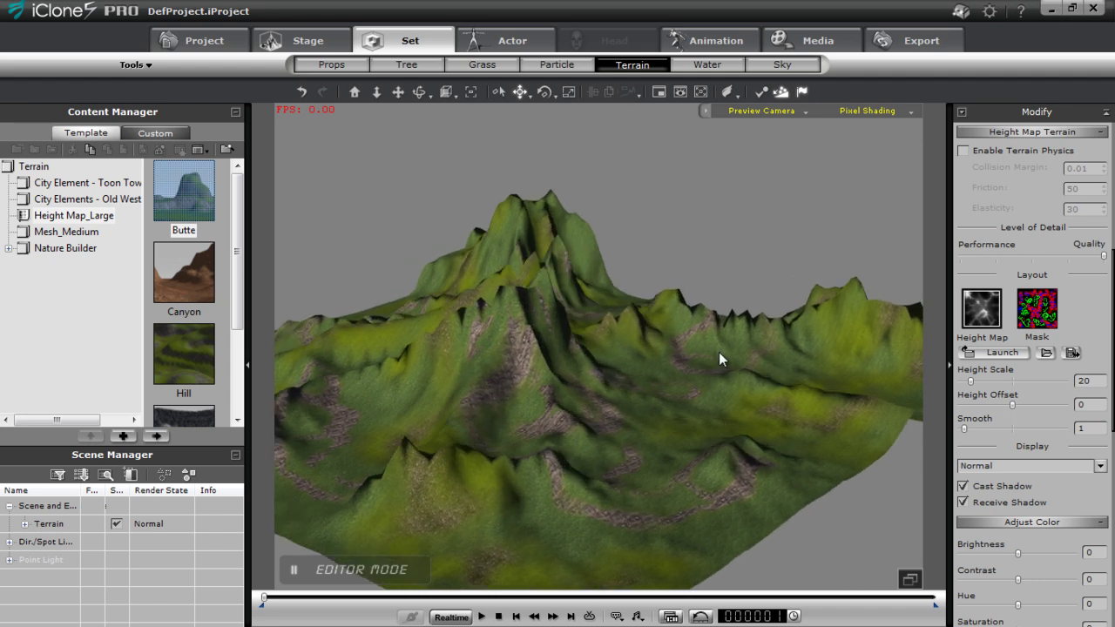
left_click(1042, 314)
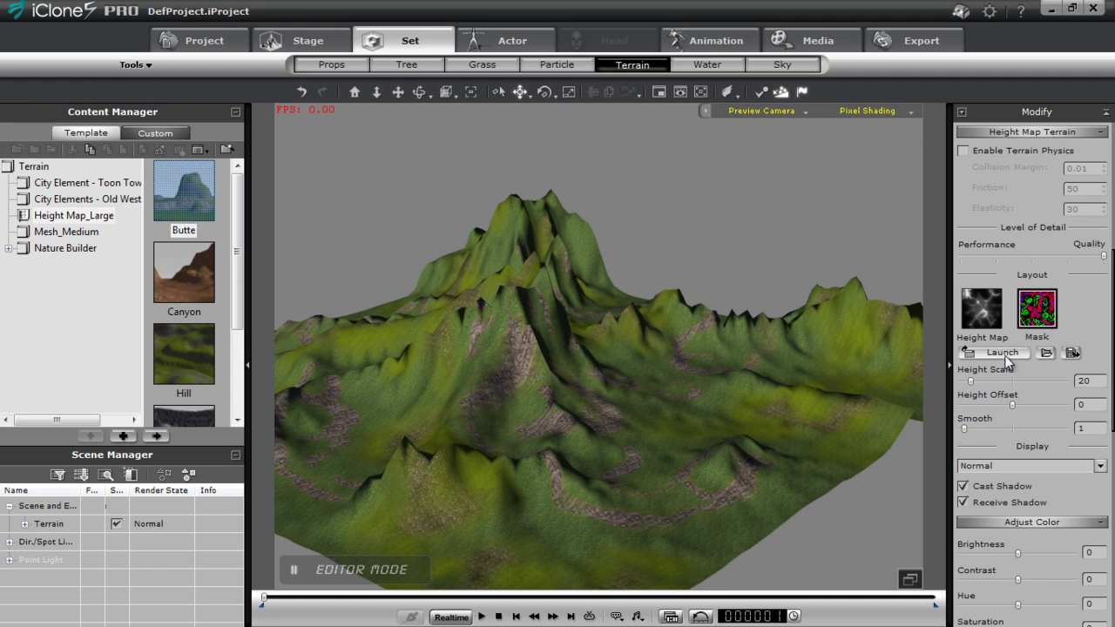
double_click(1041, 303)
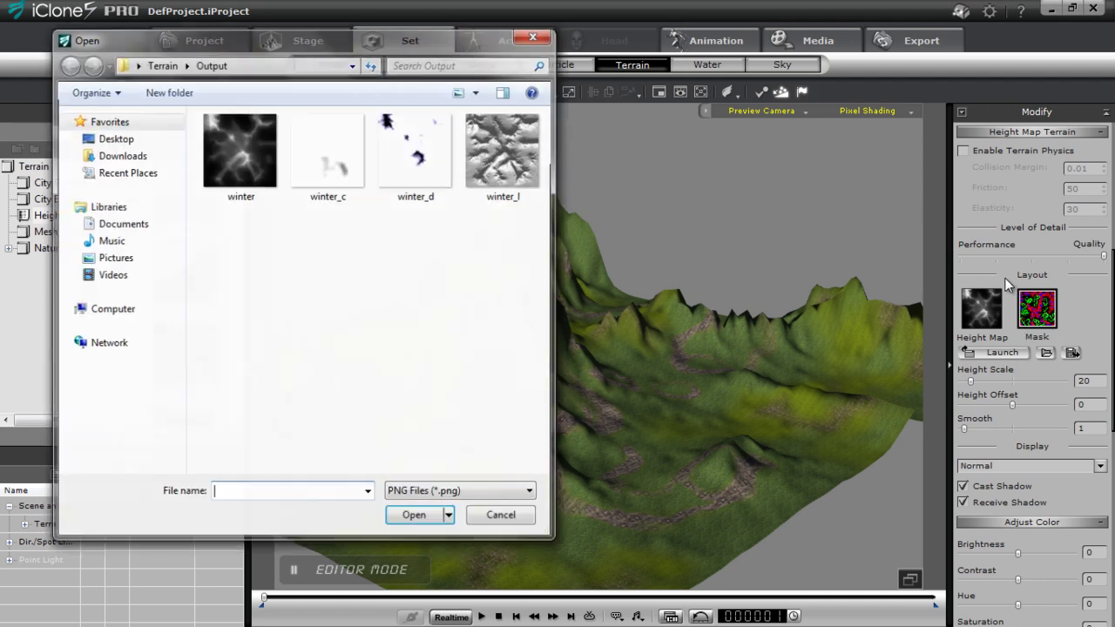
left_click(426, 163)
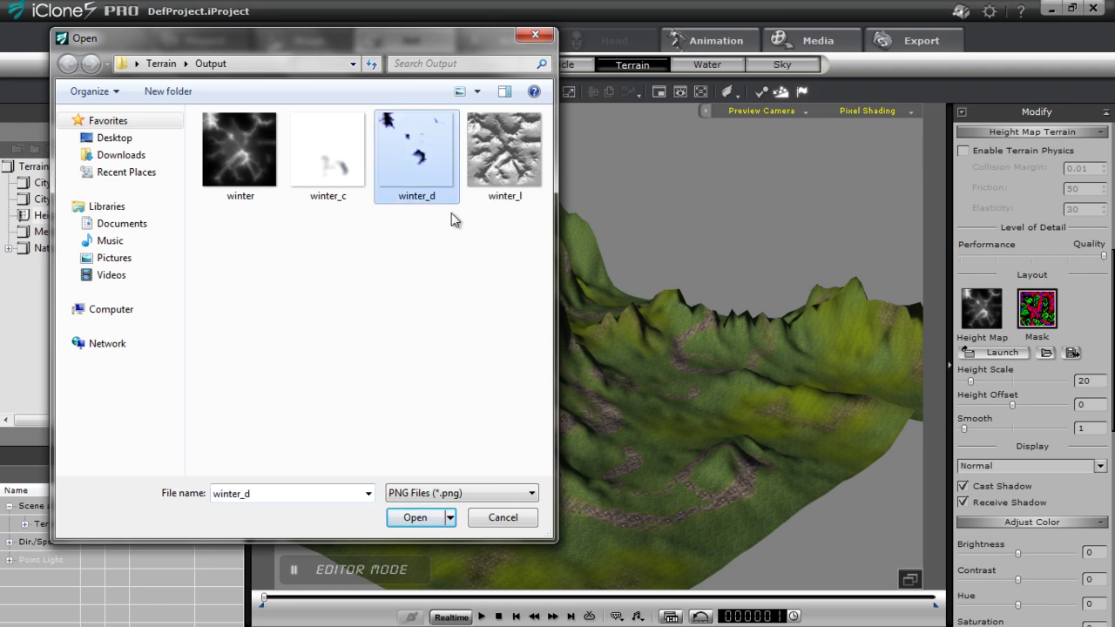
left_click(416, 519)
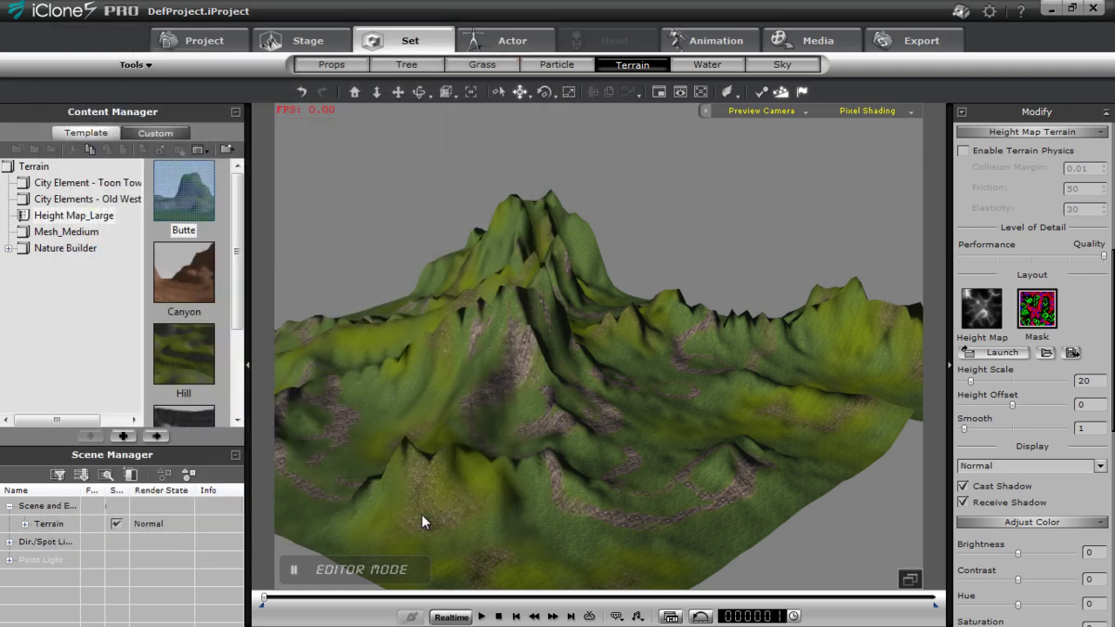
Inspect the masked terrain from another angle and set its Height Scale to 22.
right_click_drag(528, 430, 710, 422)
right_click_drag(499, 452, 930, 402)
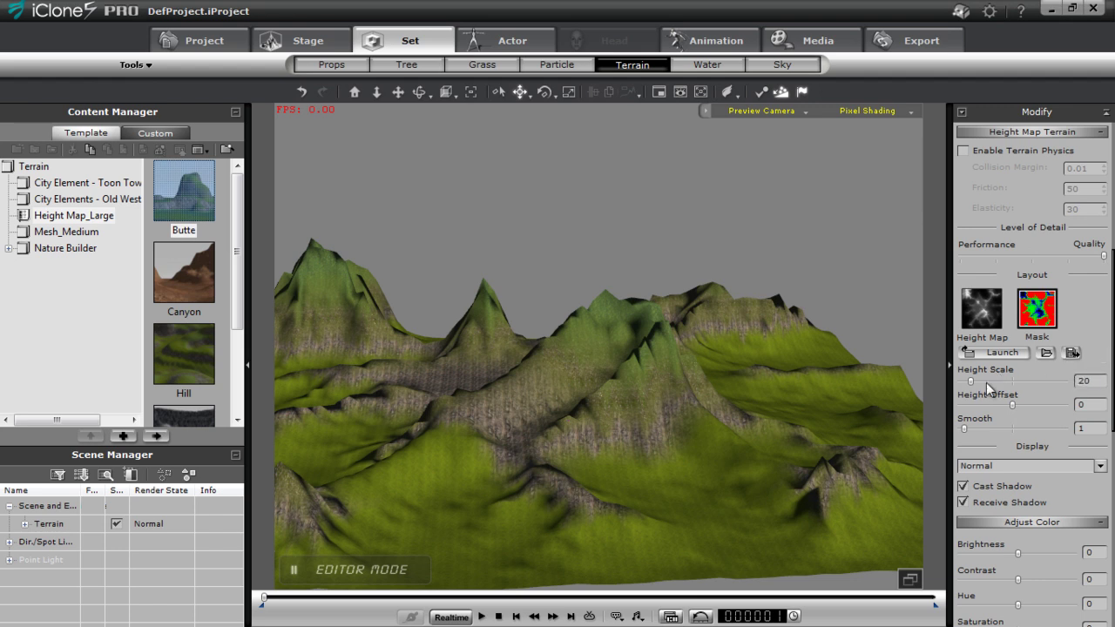
left_click_drag(972, 382, 972, 385)
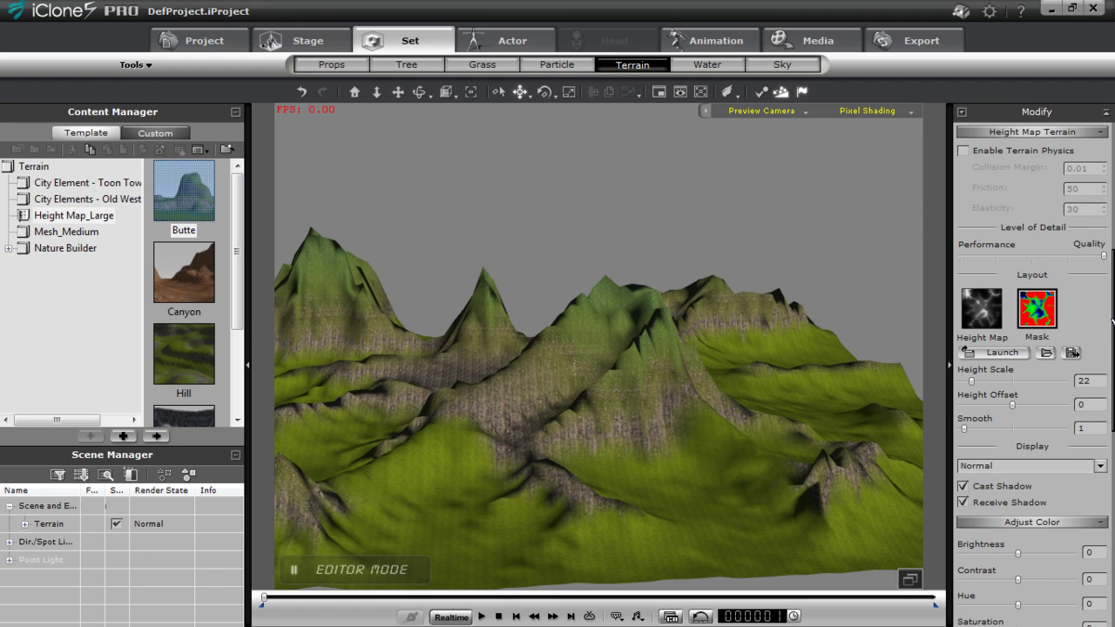
Load Snow0101_10_L from Terrain/Textures as the diffuse texture of the Height Map 01 material.
left_click_drag(1113, 323, 1112, 552)
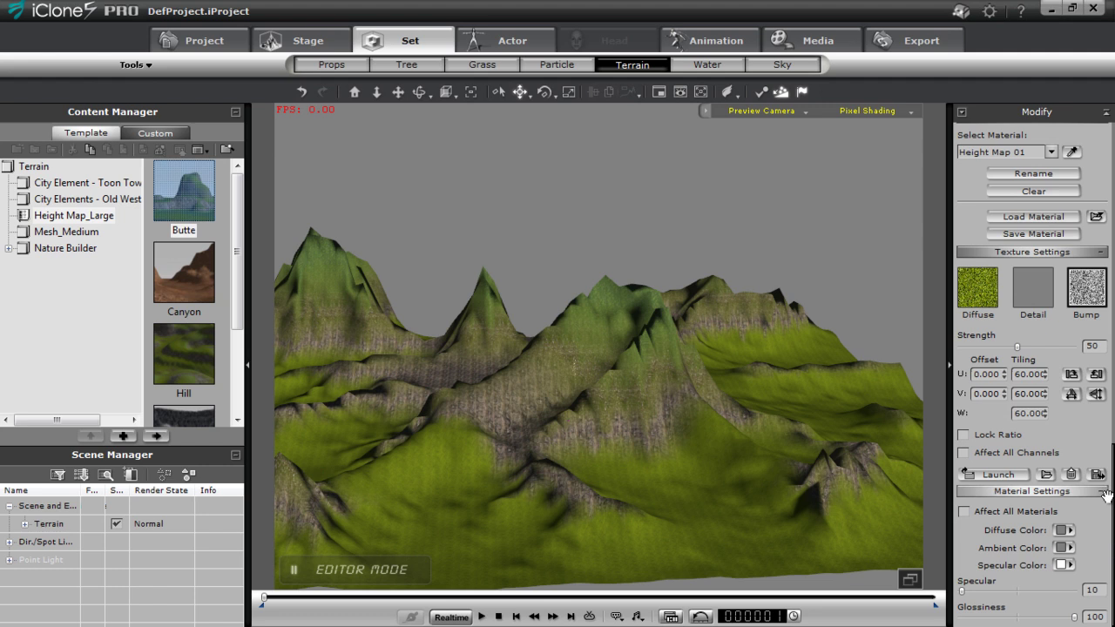
left_click(989, 295)
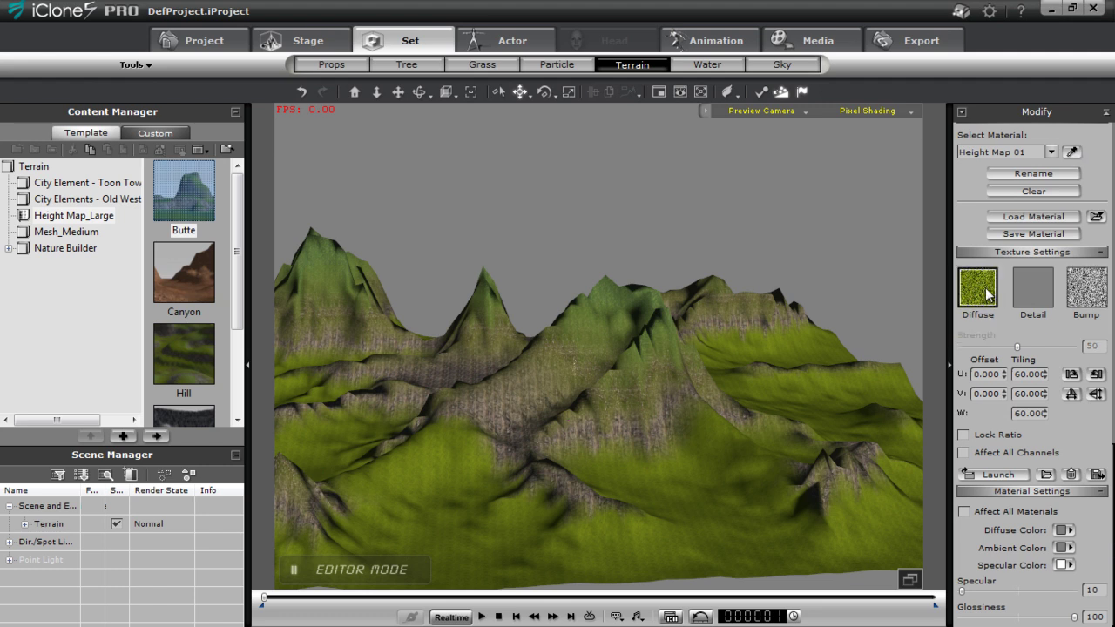
left_click(257, 257)
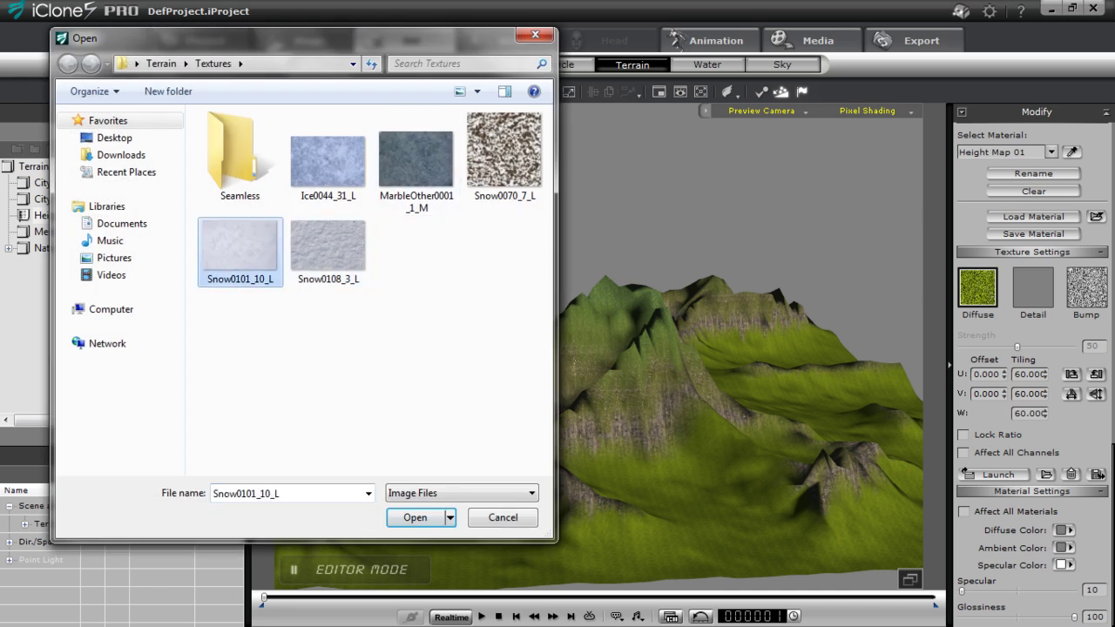
left_click(416, 519)
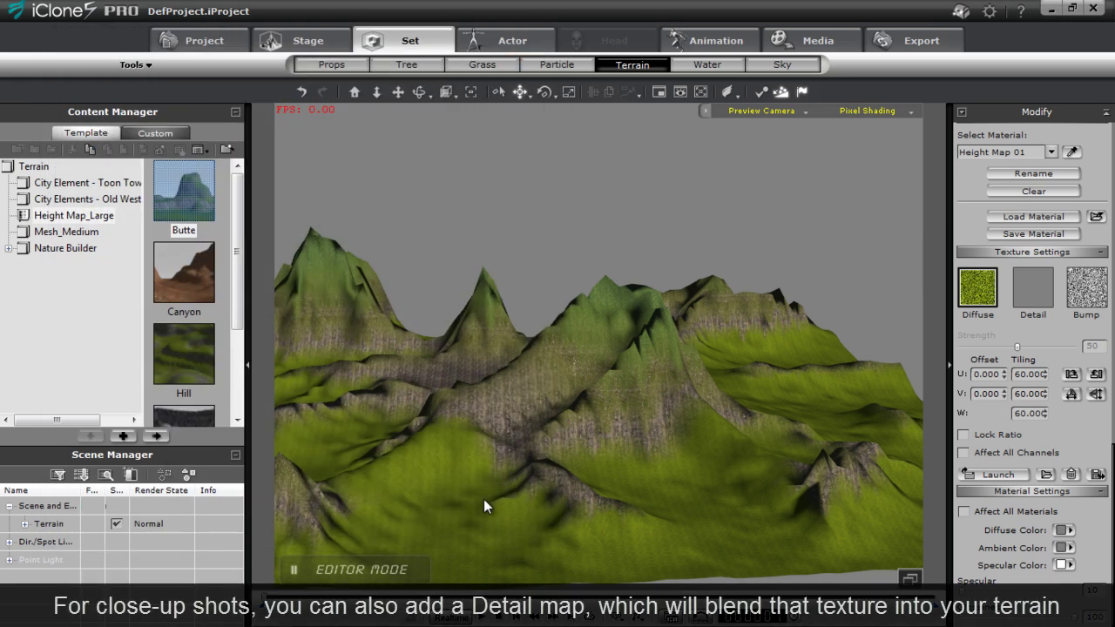
middle_click_drag(575, 357, 619, 484)
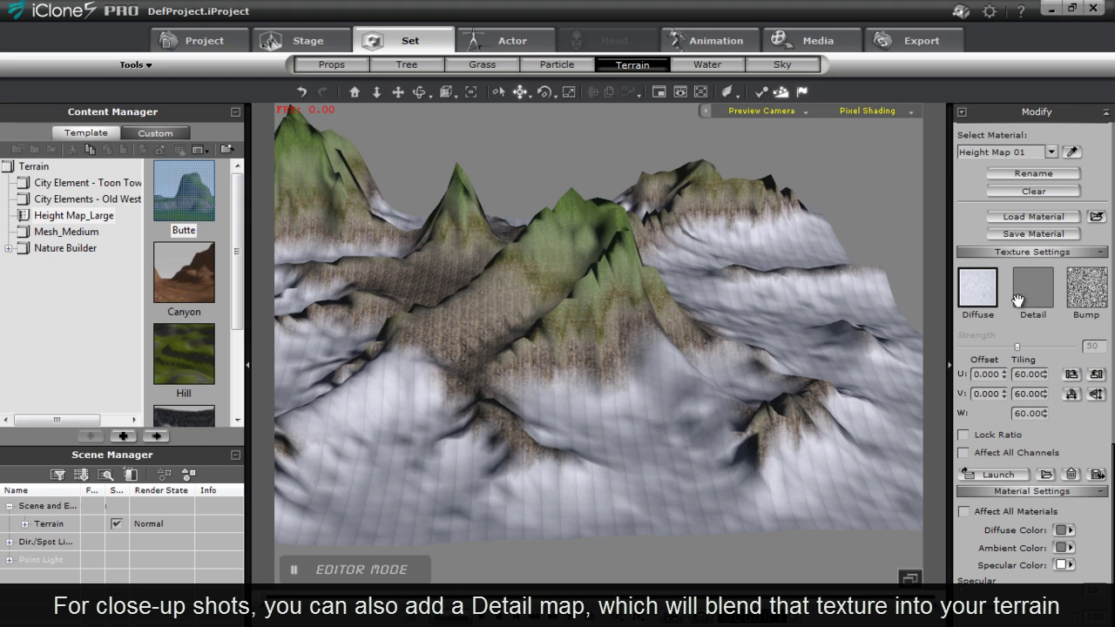
Load MarbleOther0001_1_M as the diffuse texture of the Height Map 02 material.
left_click(1052, 153)
left_click(1028, 177)
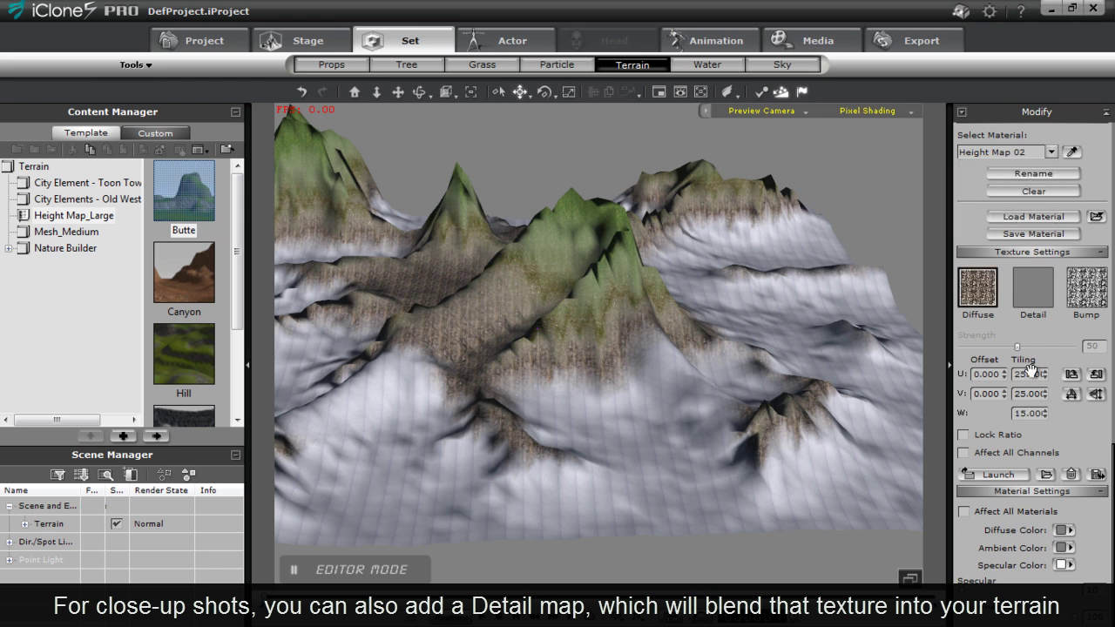
double_click(977, 289)
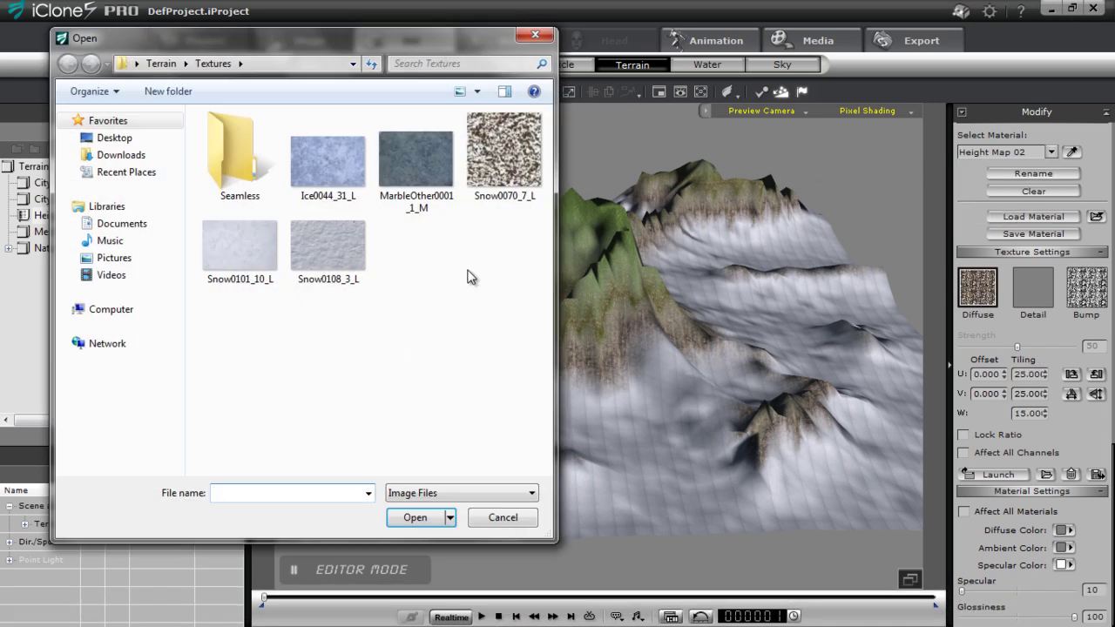
left_click(411, 157)
left_click(417, 517)
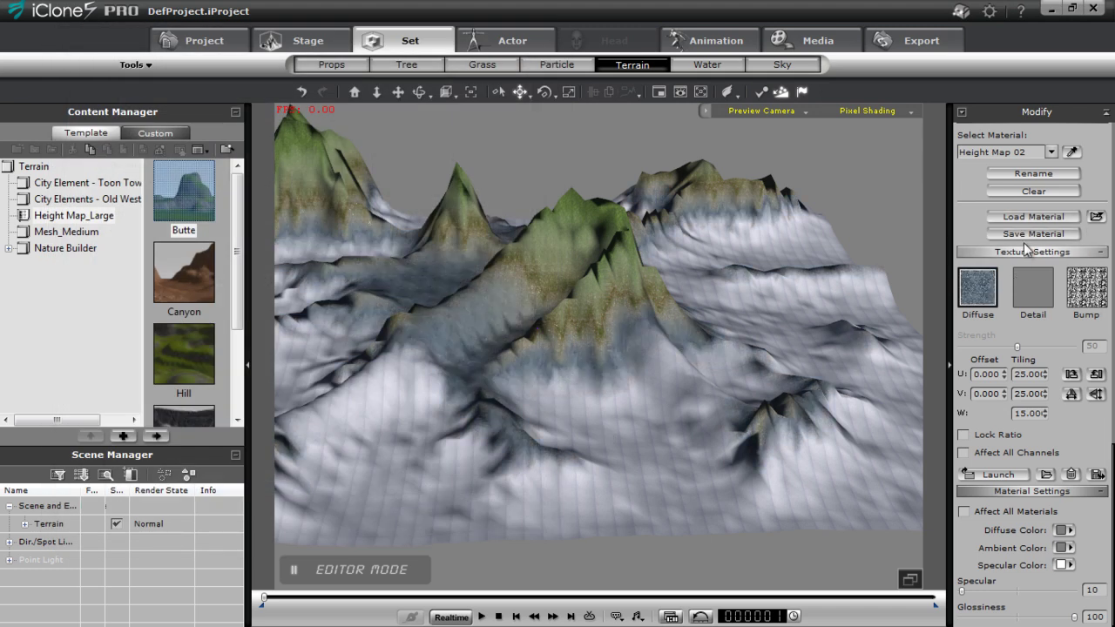
Load Snow0108_3_L as the diffuse texture of the Height Map 03 material.
left_click(1052, 152)
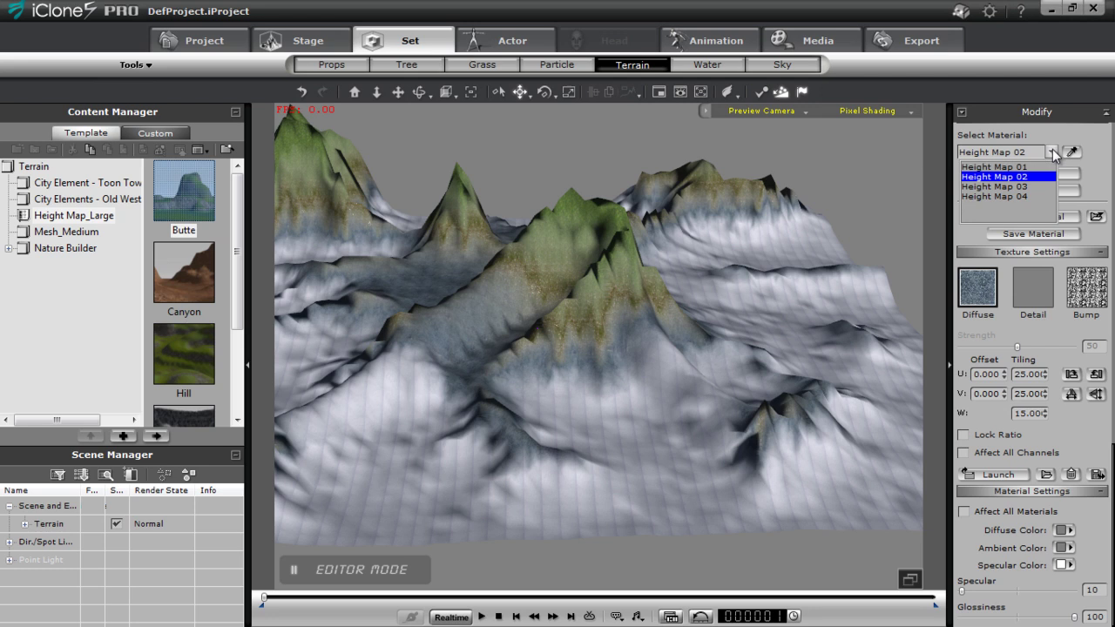
left_click(1007, 188)
left_click(978, 295)
left_click(330, 252)
left_click(425, 521)
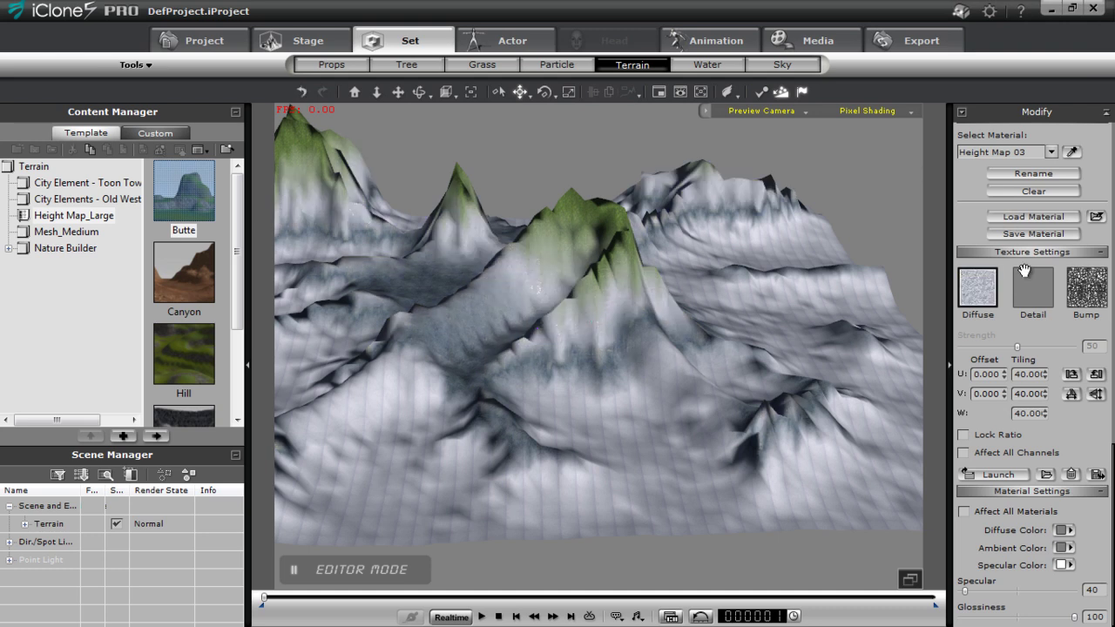
Load Ice0044_31_L as the diffuse texture of the Height Map 04 material.
left_click(1052, 152)
left_click(1005, 199)
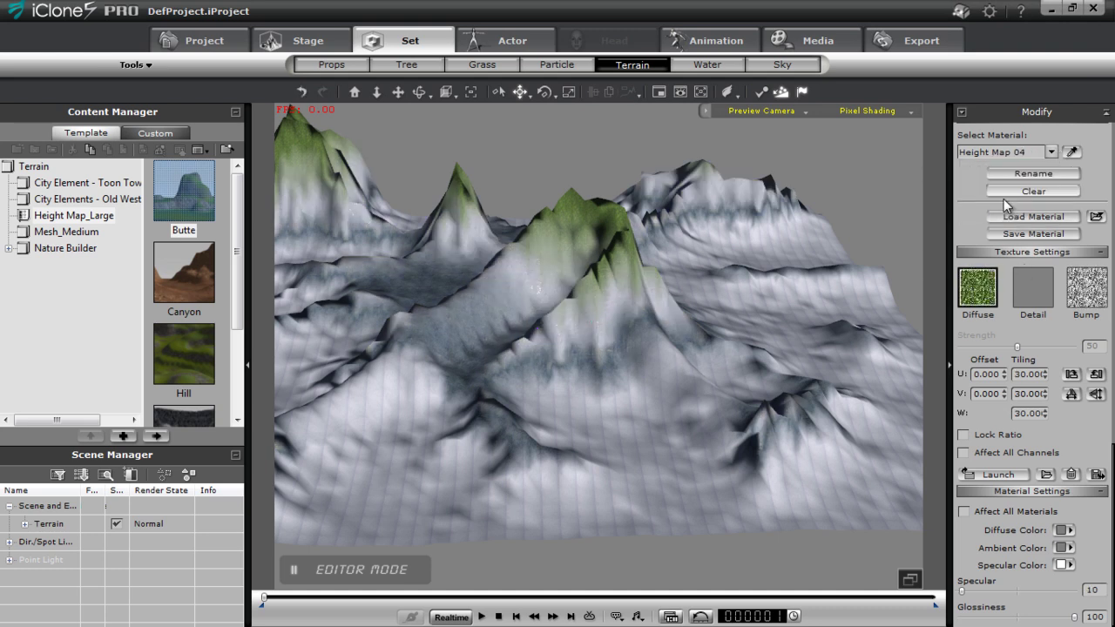
double_click(979, 298)
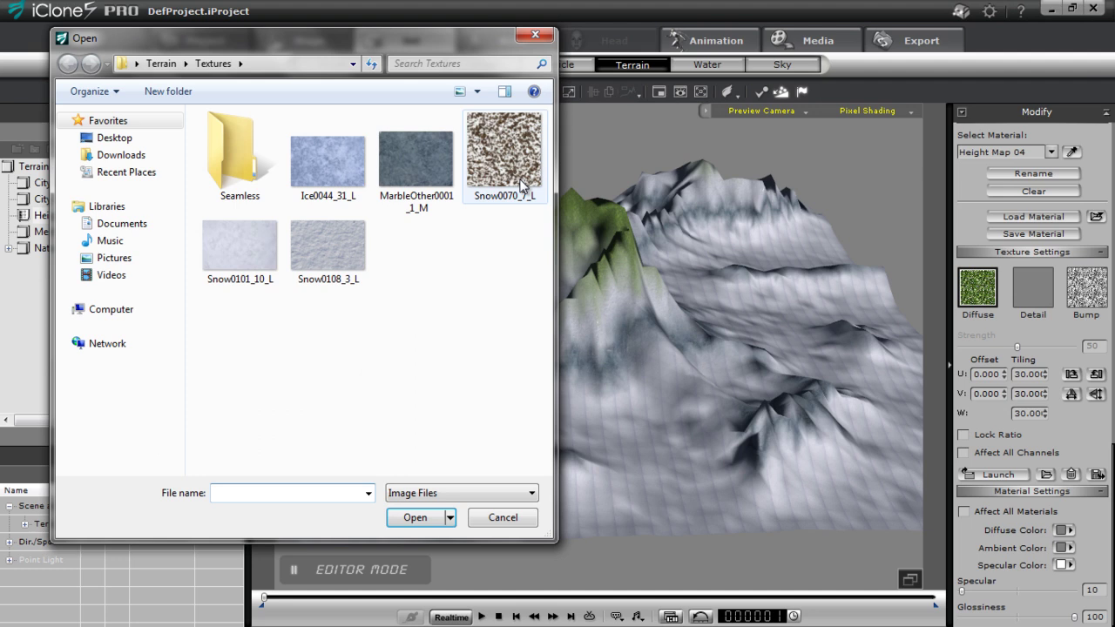
left_click(338, 172)
left_click(418, 523)
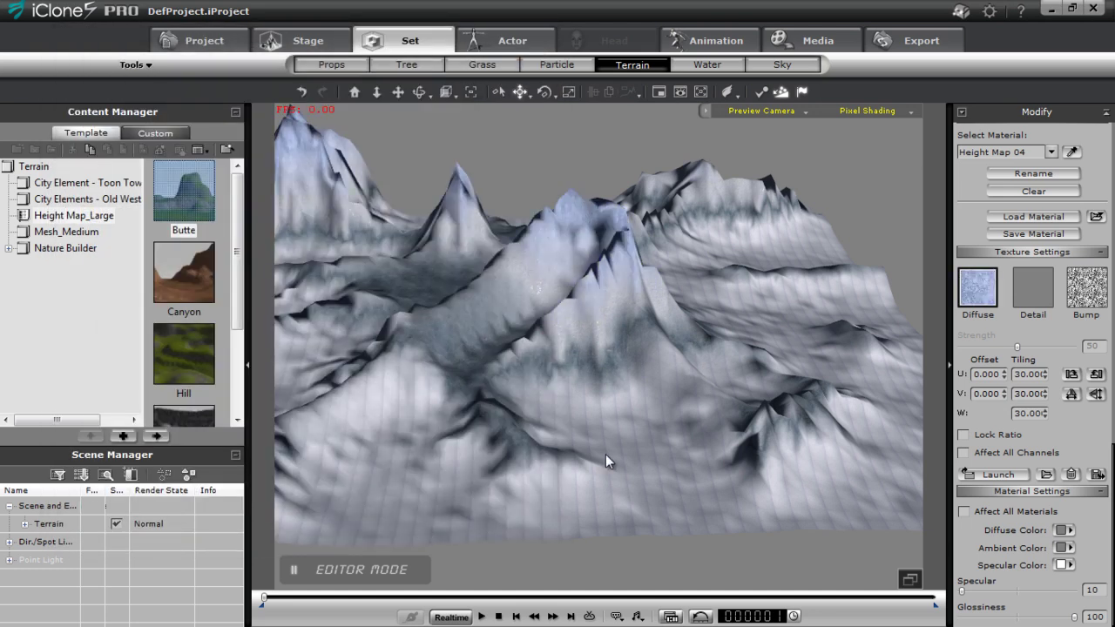
Examine the textured terrain from several angles and check the snow texture's tiling seams close up on the lower slopes.
right_click_drag(501, 416, 737, 421)
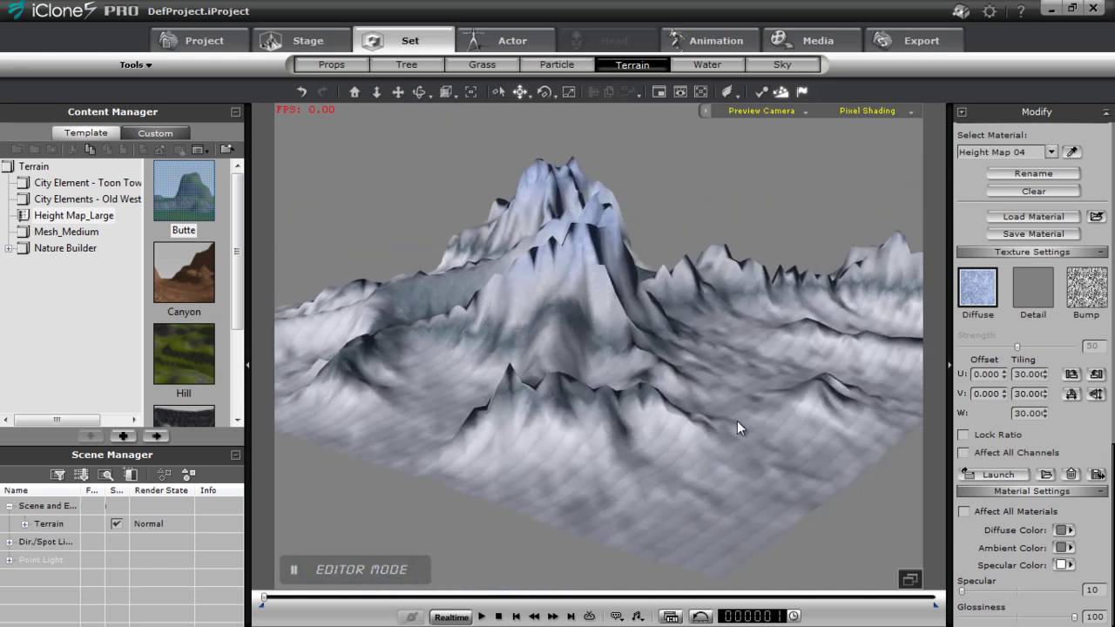
right_click_drag(739, 474, 779, 447)
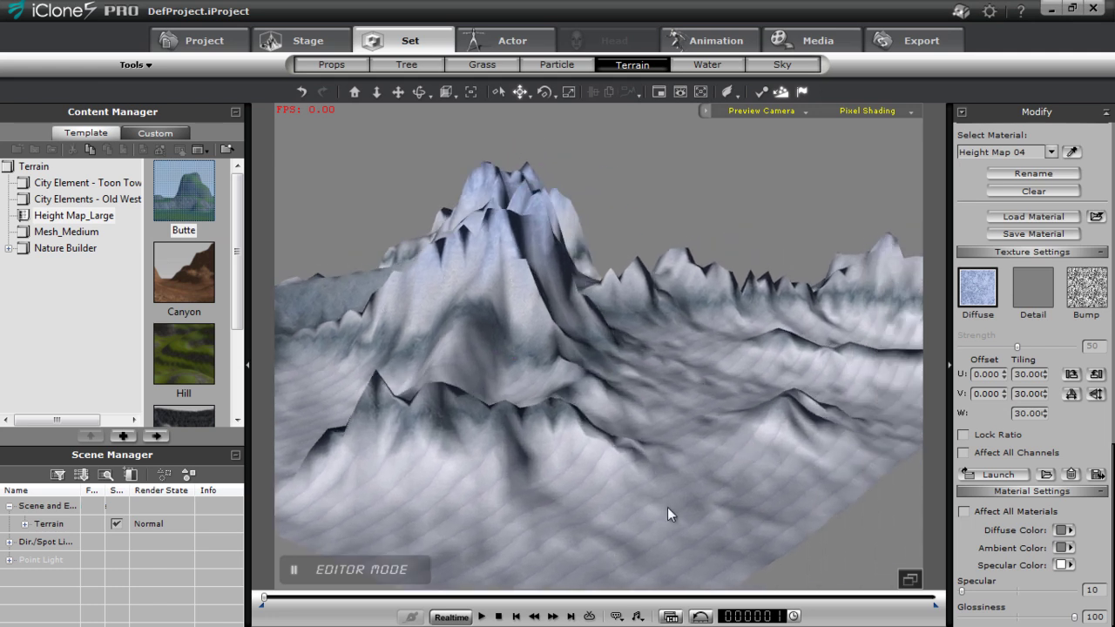
right_click_drag(682, 534, 600, 348)
right_click_drag(631, 467, 610, 372)
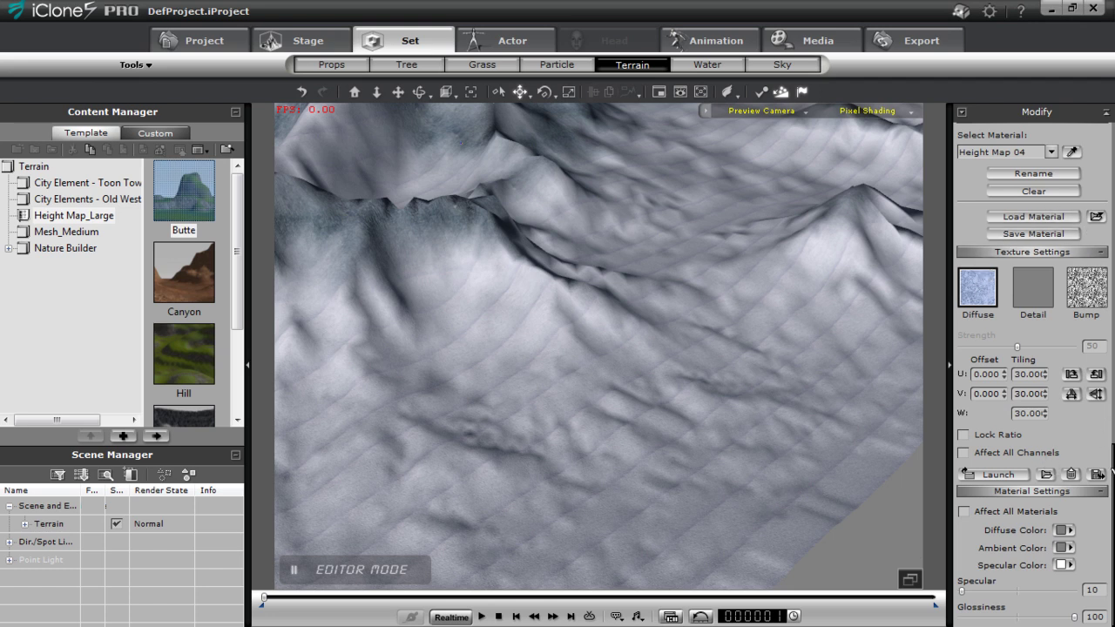
scroll(1112, 477, "up", 1)
scroll(1112, 480, "up", 5)
scroll(1111, 488, "down", 5)
scroll(1112, 503, "up", 4)
scroll(1113, 503, "up", 10)
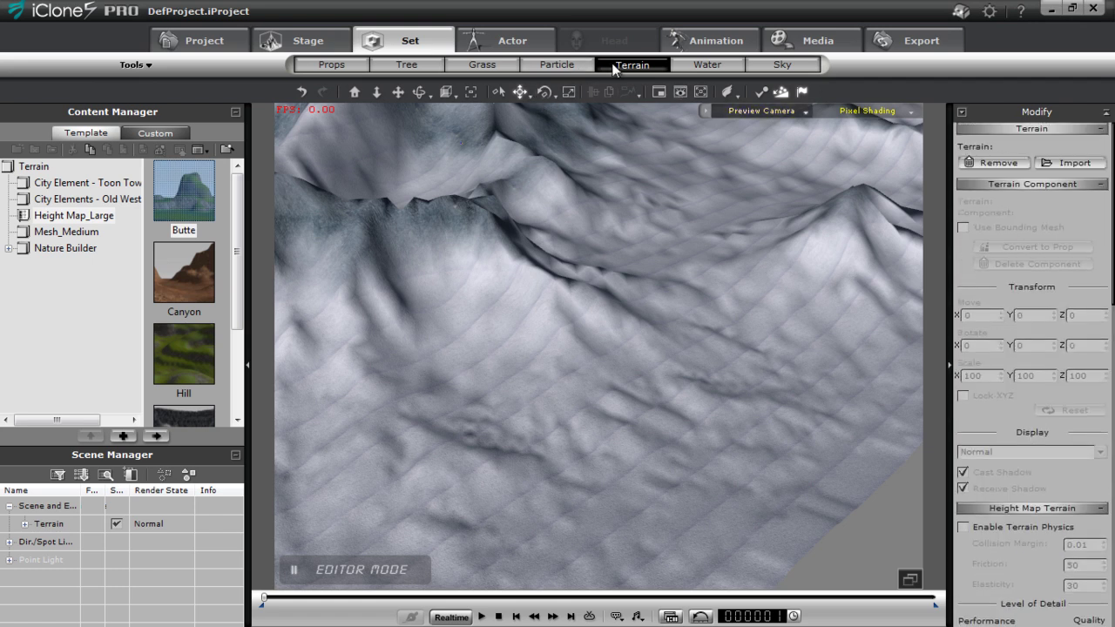
Set the U and V tiling of the Height Map 01 diffuse texture to 10.
left_click_drag(1113, 310, 1112, 591)
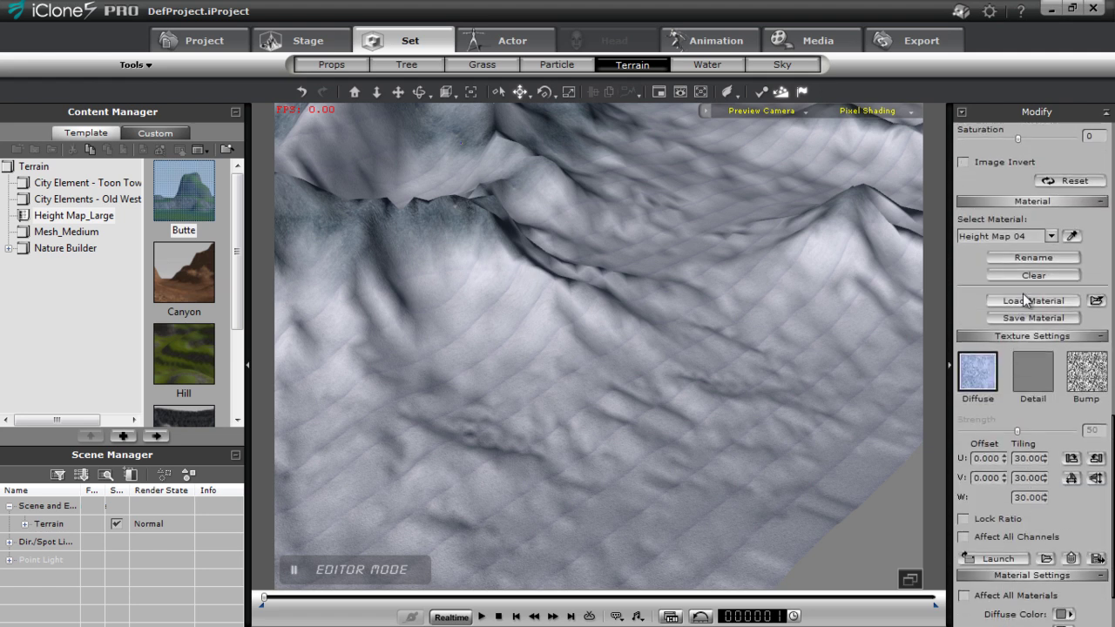
left_click(1051, 235)
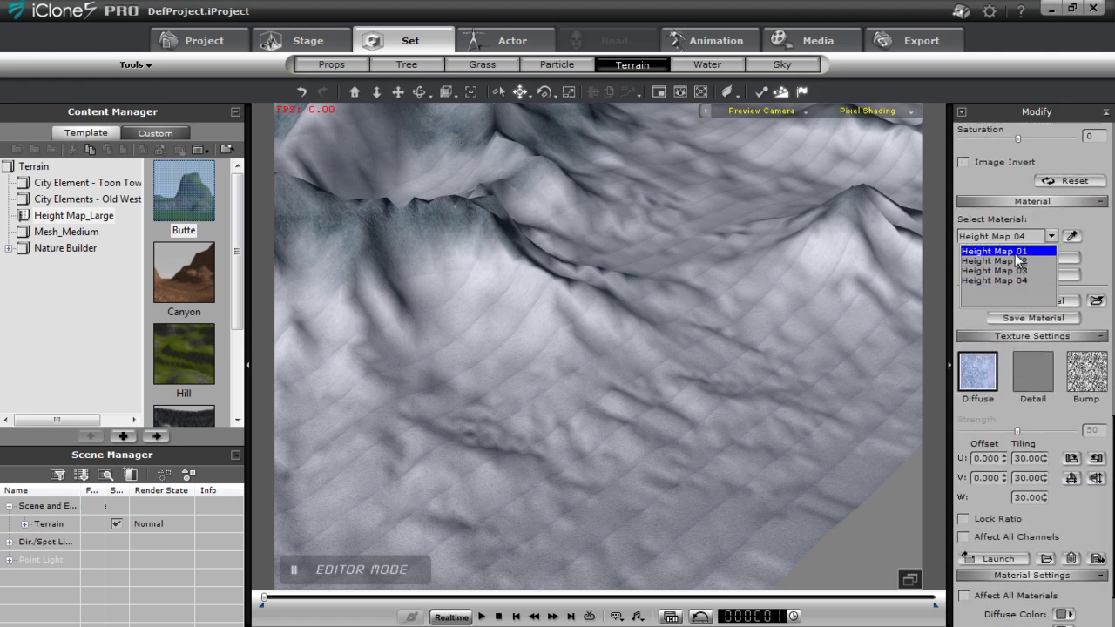
left_click(1029, 248)
scroll(1113, 366, "down", 3)
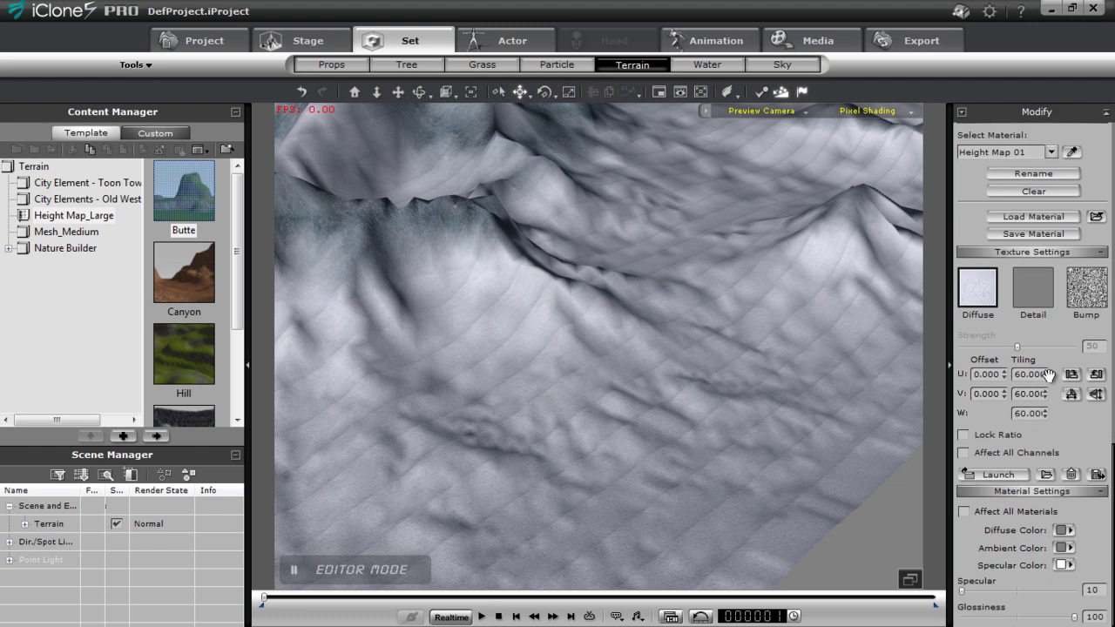
type("10")
left_click(1030, 394)
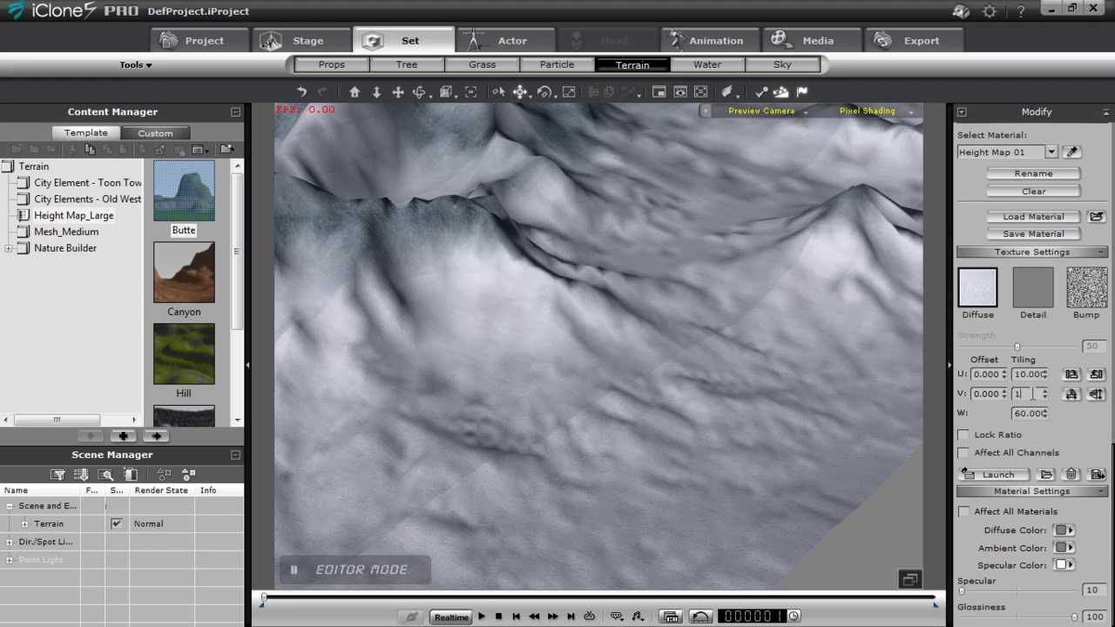
key("Return")
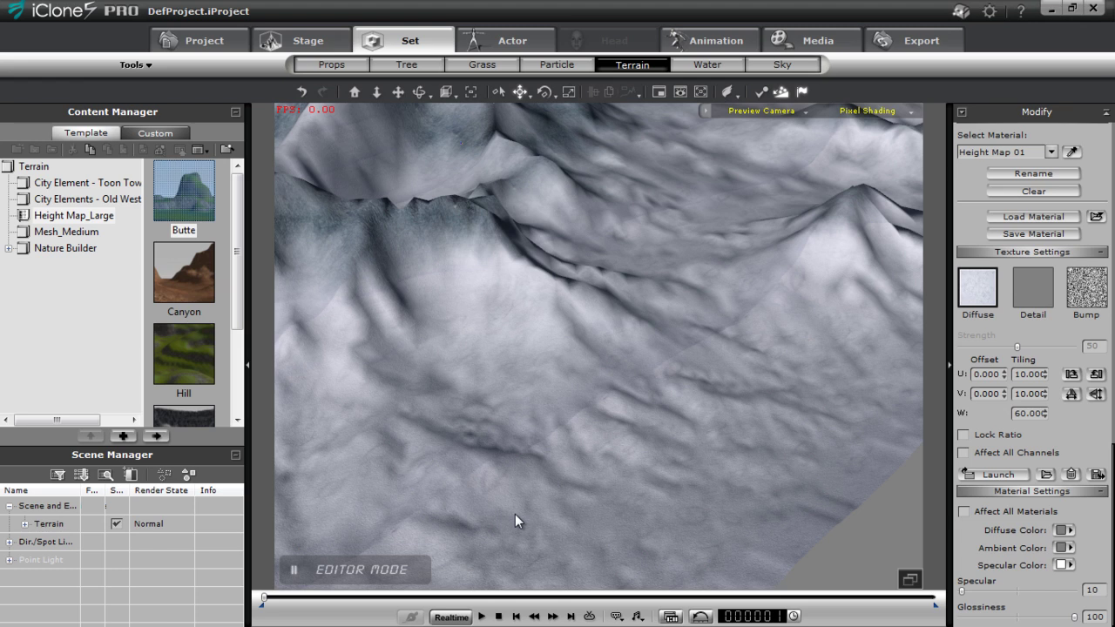
Bring Snow0101_10_L from Terrain/Textures into Substance Player and load it as the Bitmap Diffuse input of Bitmap2Material2.
left_click(994, 285)
left_click(993, 285)
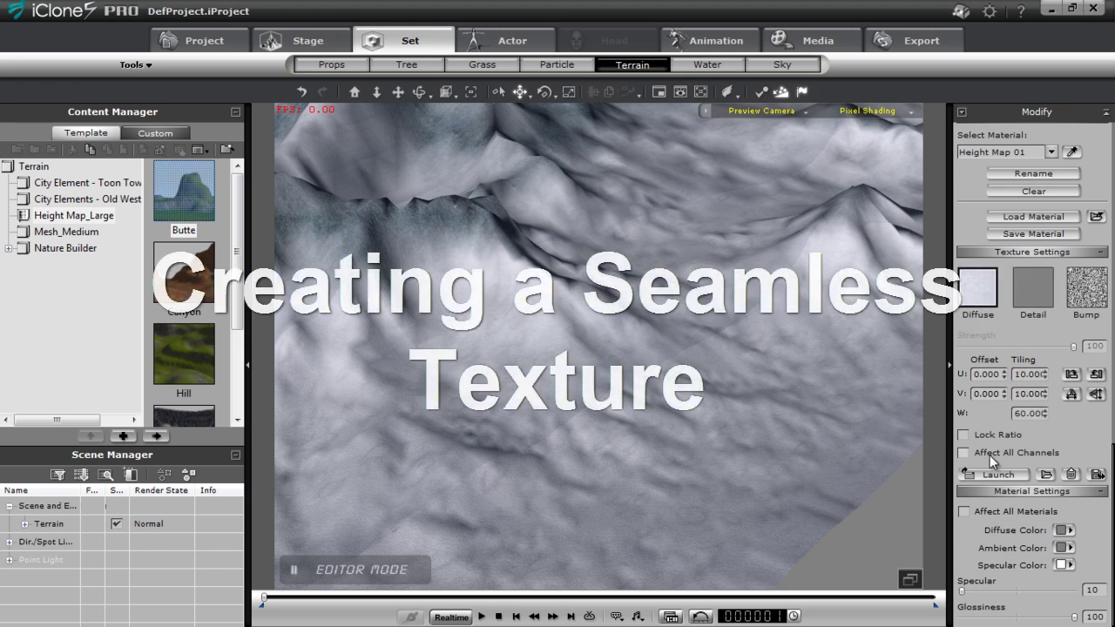
left_click(1047, 475)
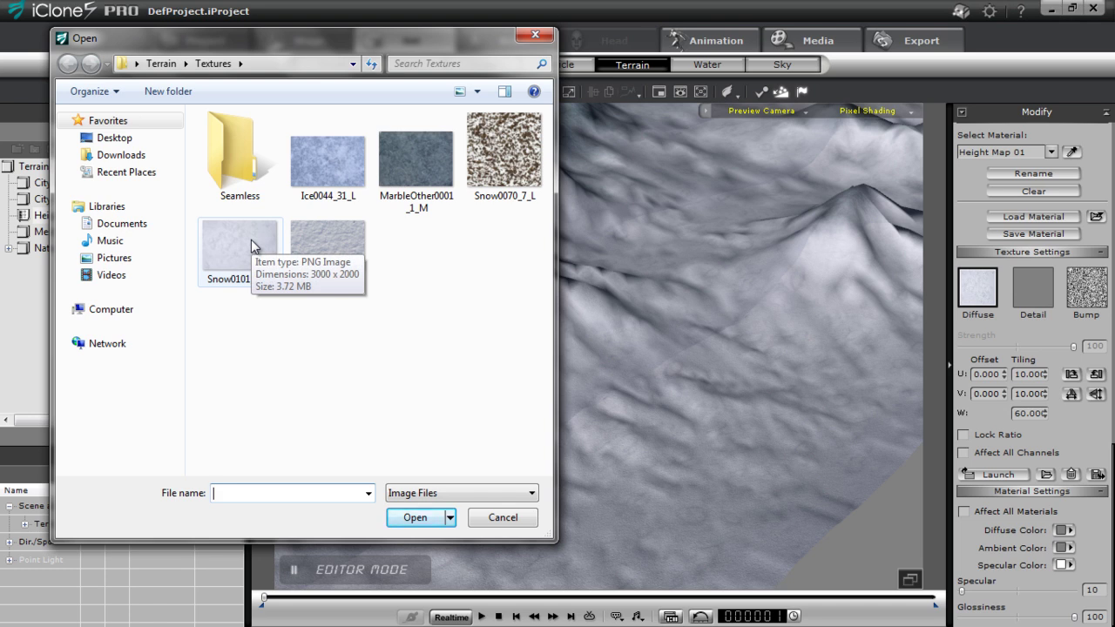
left_click_drag(251, 239, 663, 277)
key("alt+Tab")
key("alt+Tab")
key("alt+Tab")
key("alt+Tab")
key("alt+Tab")
key("alt+Tab")
key("alt+Tab")
key("alt+Tab")
left_click_drag(318, 209, 255, 198)
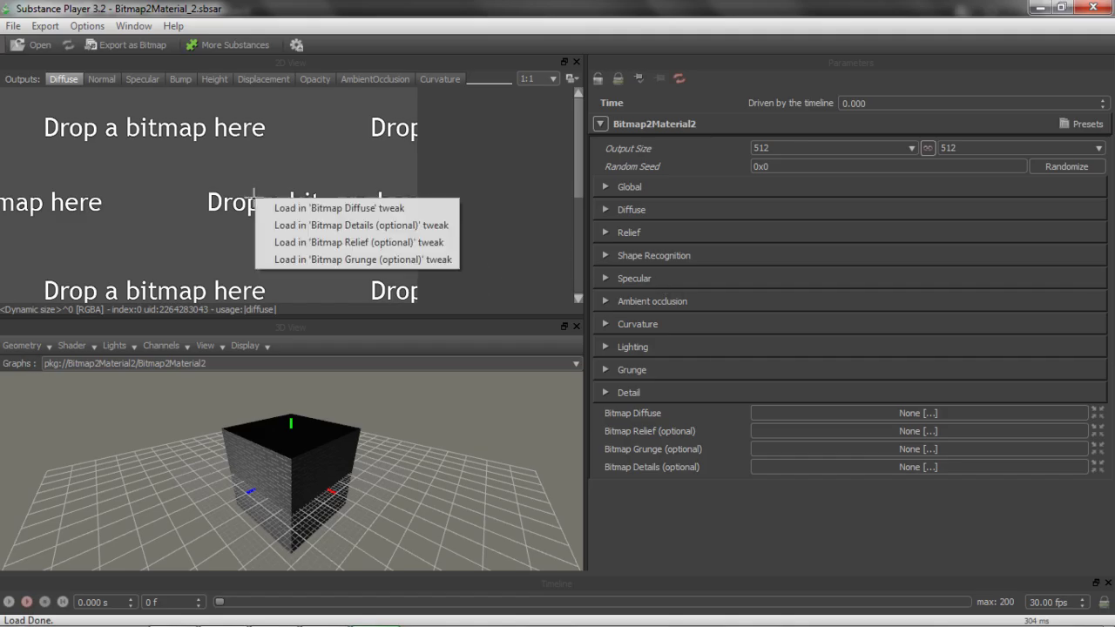
left_click(307, 213)
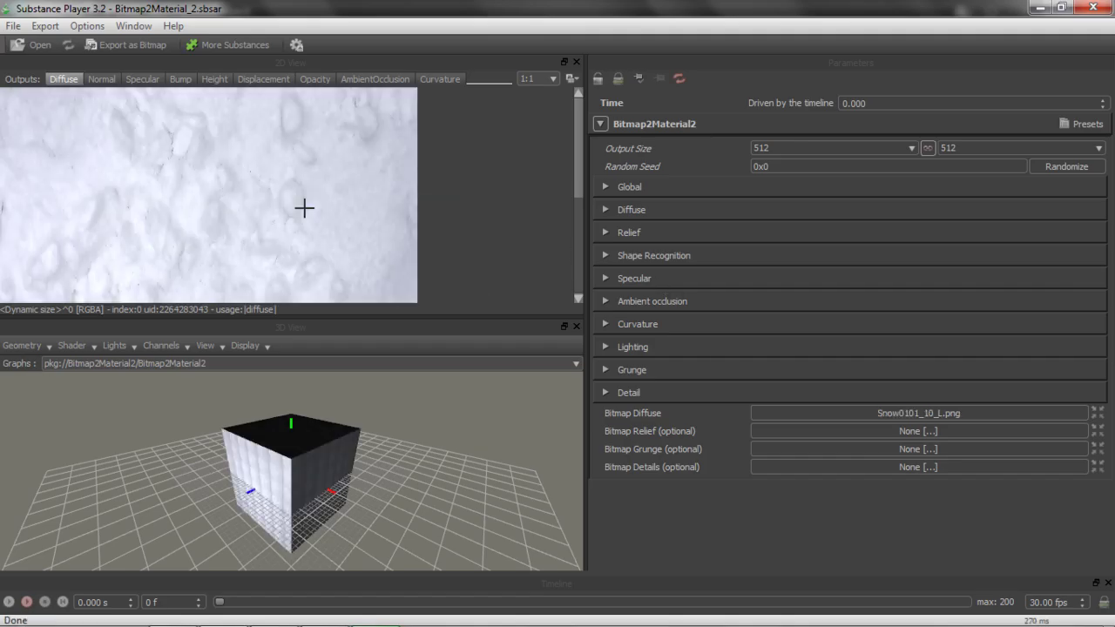
View the cube preview's side close up and set the shader's Tiling to about 4.568 to check the snow texture's seams.
left_click_drag(240, 555, 342, 470)
scroll(332, 474, "down", 3)
scroll(329, 478, "up", 6)
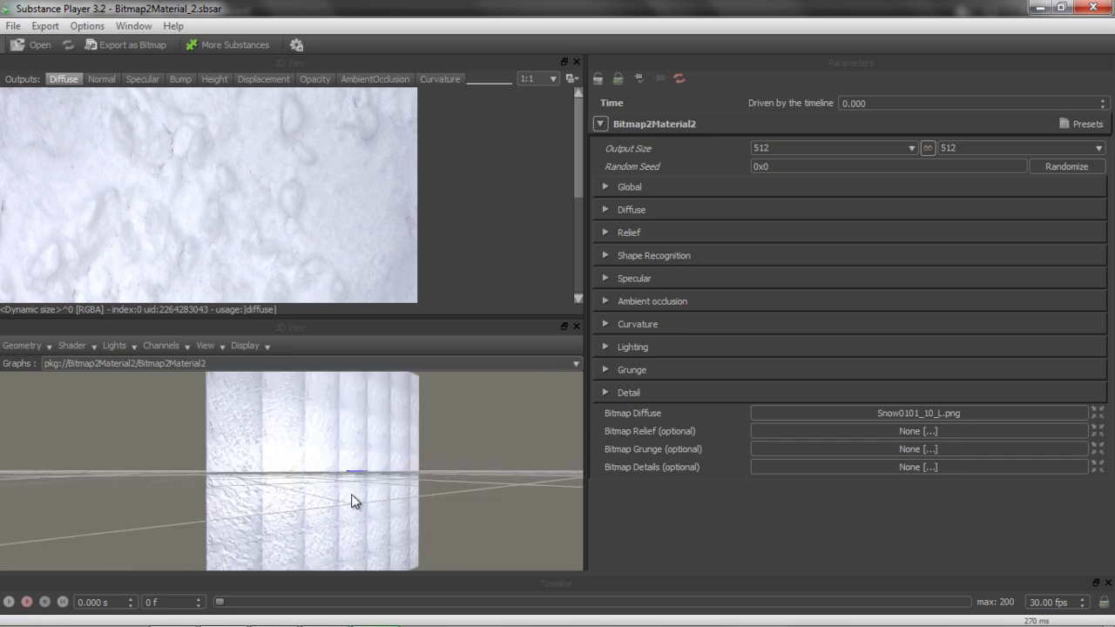
scroll(349, 478, "up", 3)
scroll(348, 479, "down", 2)
left_click_drag(374, 500, 341, 508)
left_click(77, 350)
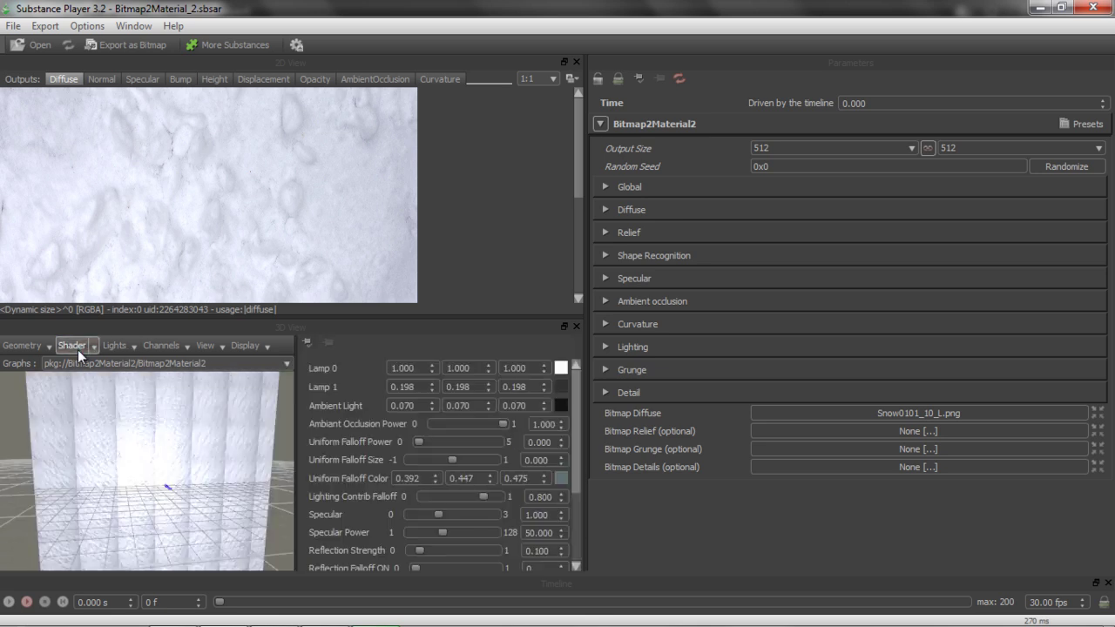
mouse_move(439, 566)
left_mouse_down()
mouse_move(449, 567)
mouse_move(416, 566)
mouse_move(496, 565)
mouse_move(431, 567)
mouse_move(443, 566)
left_mouse_up()
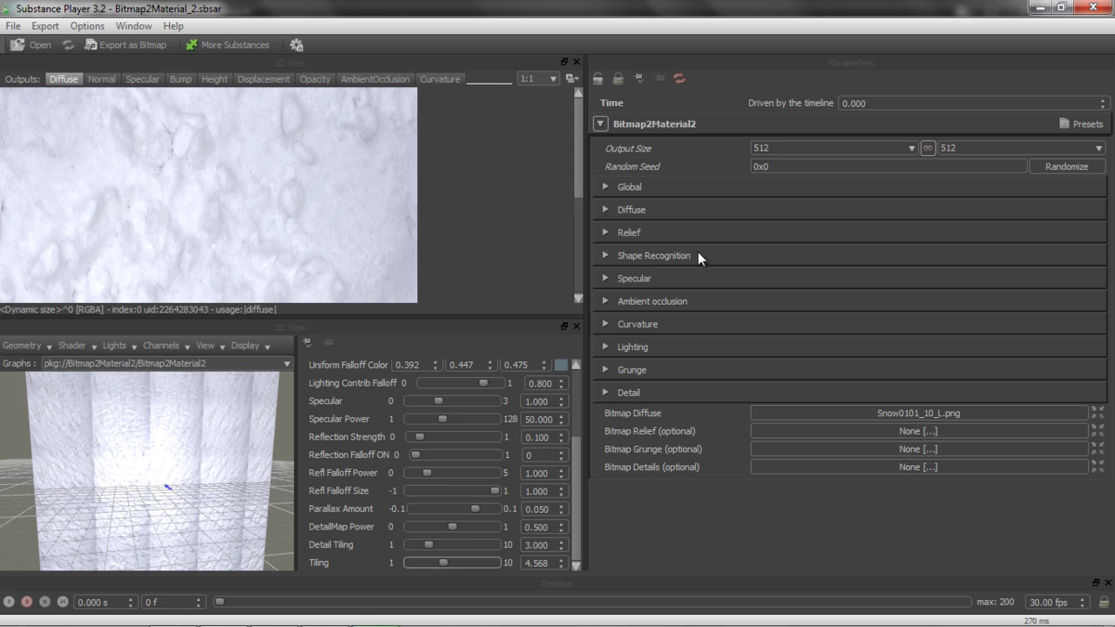
Set the MakeItTile Method of Bitmap2Material2 to Offset and inspect the tiling on the preview cube.
left_click(606, 186)
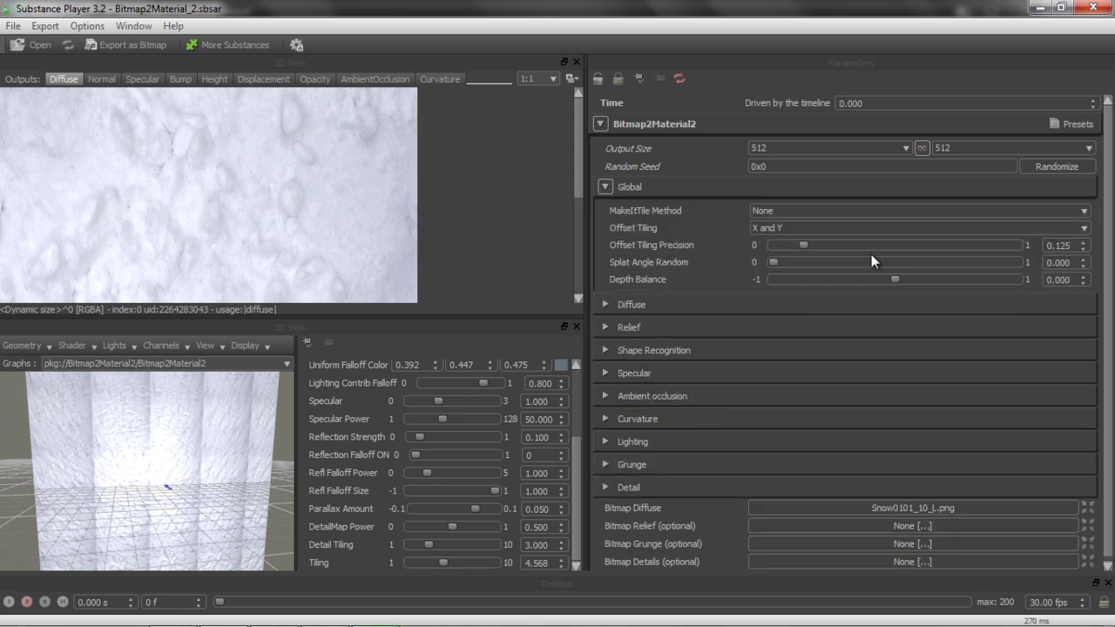
left_click(800, 209)
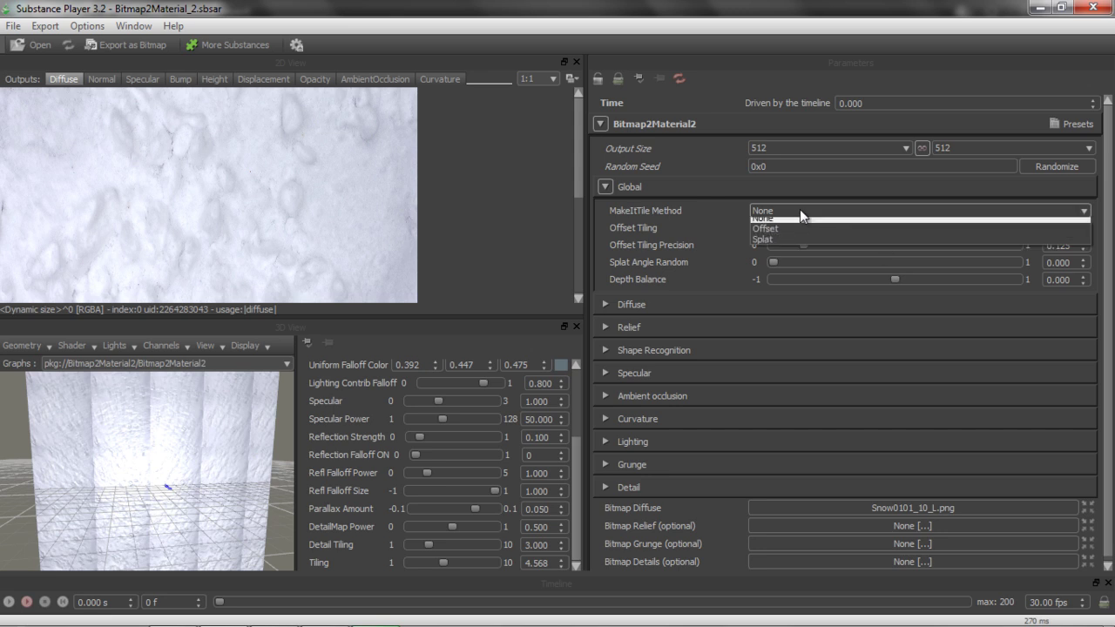
left_click(786, 237)
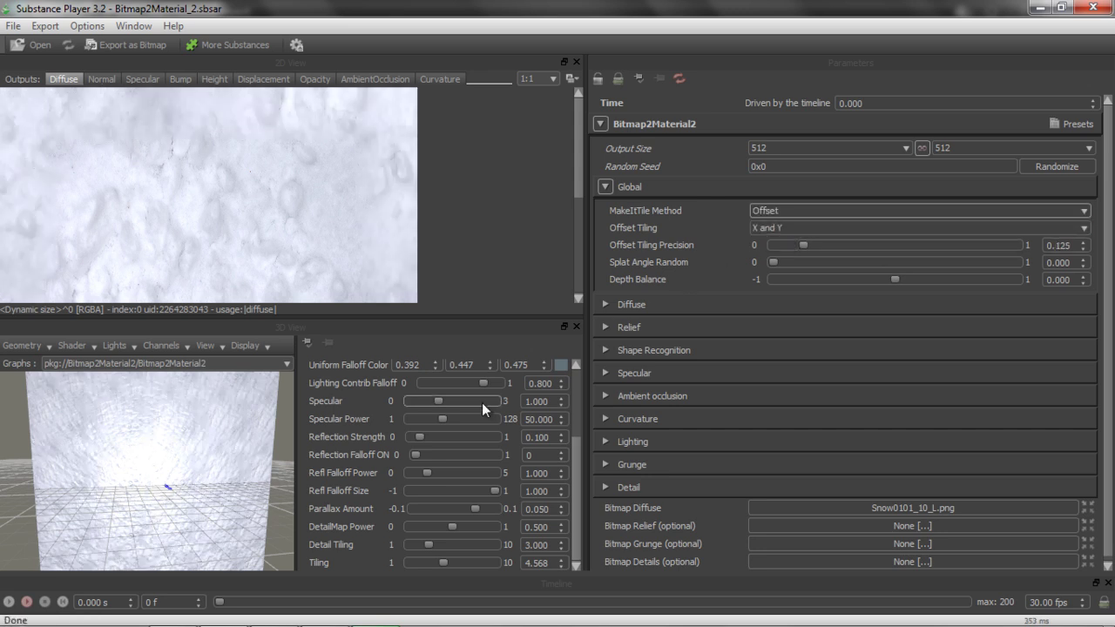
left_click_drag(166, 433, 136, 435)
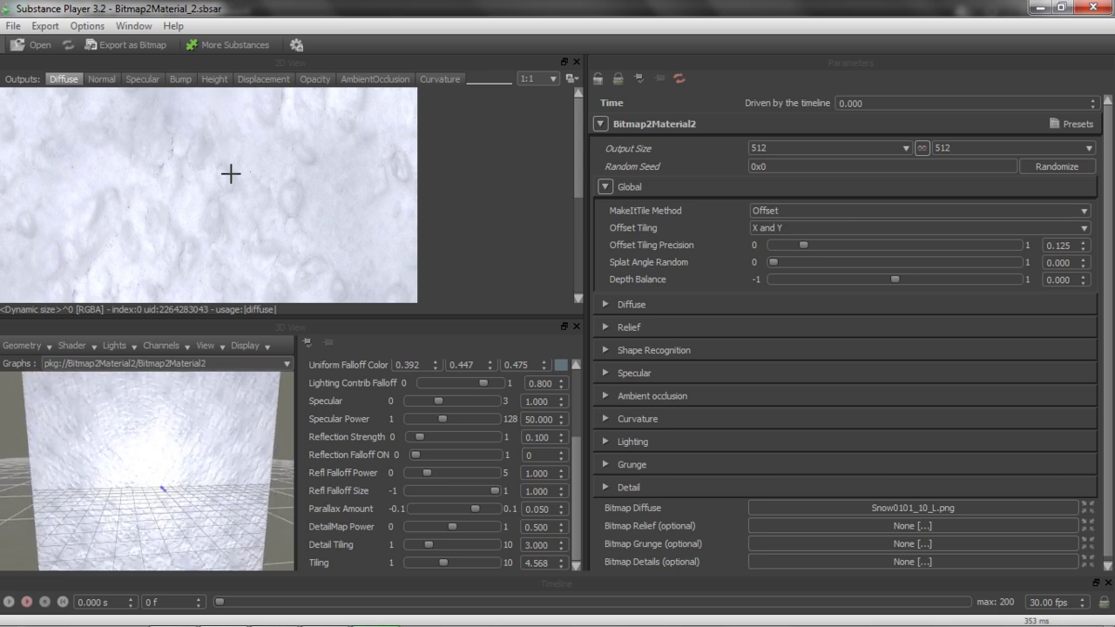
Save the Diffuse output as a PNG bitmap named snow seamless in Terrain/Textures.
right_click(66, 84)
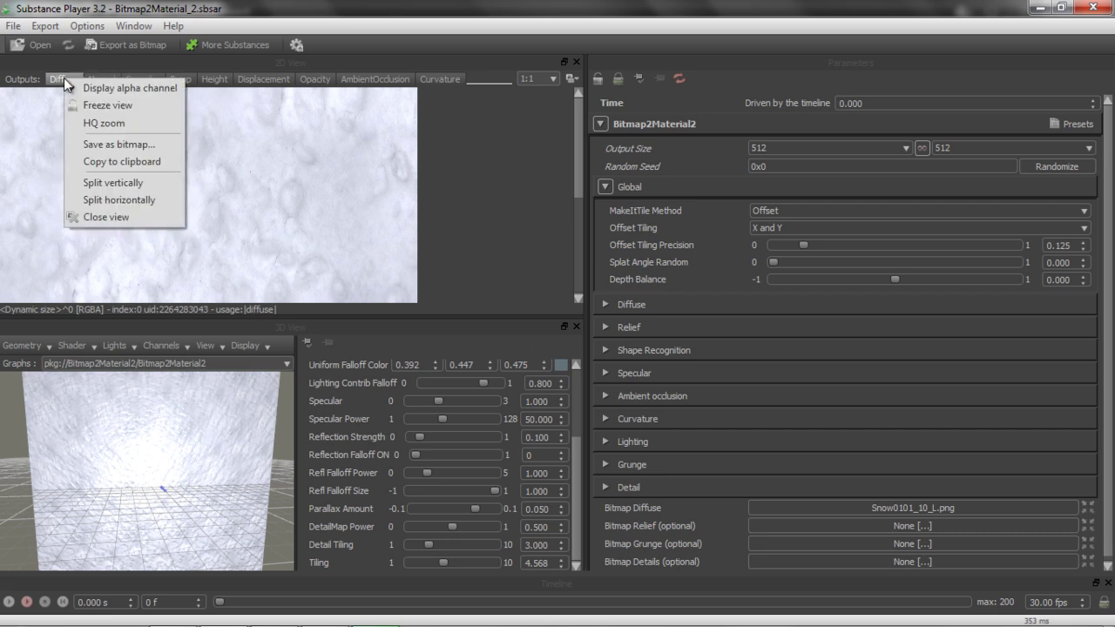
left_click(119, 146)
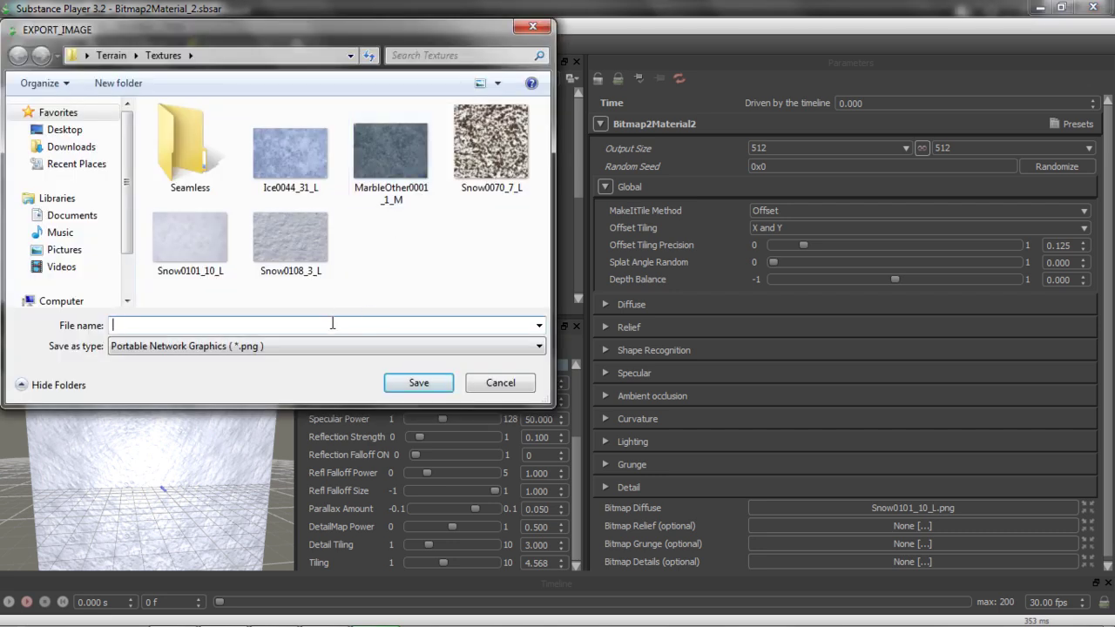
type("snow seamless")
left_click(421, 383)
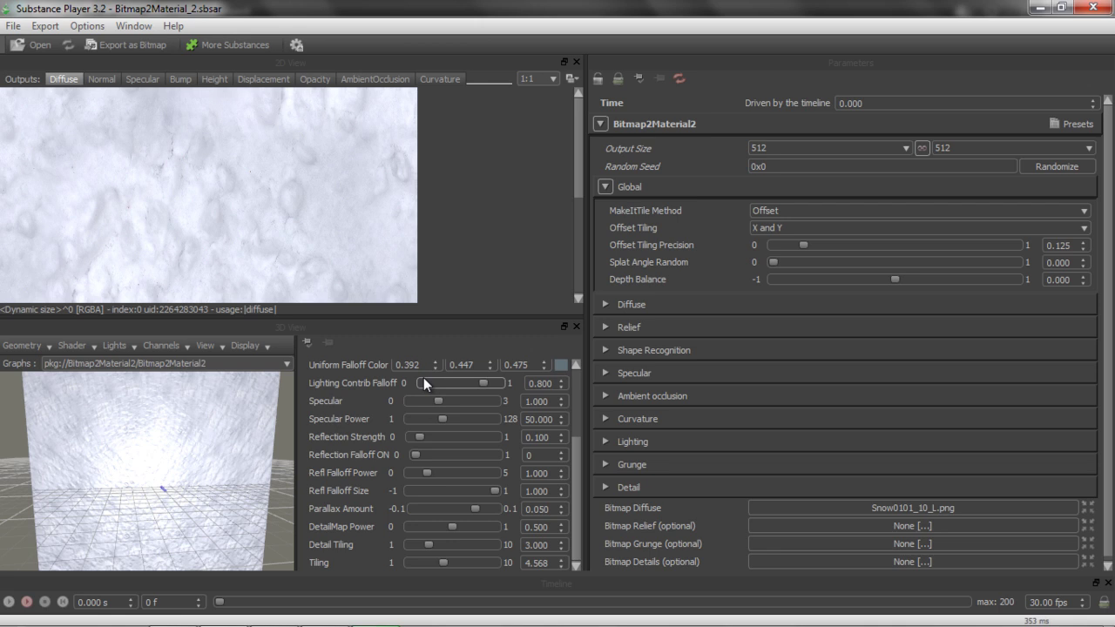
Switch back to iClone and close the open texture file dialog without loading a file.
key("alt+Tab")
key("alt+Tab")
key("alt+Tab")
key("alt+Tab")
key("alt+Tab")
key("alt+Tab")
key("alt+Tab")
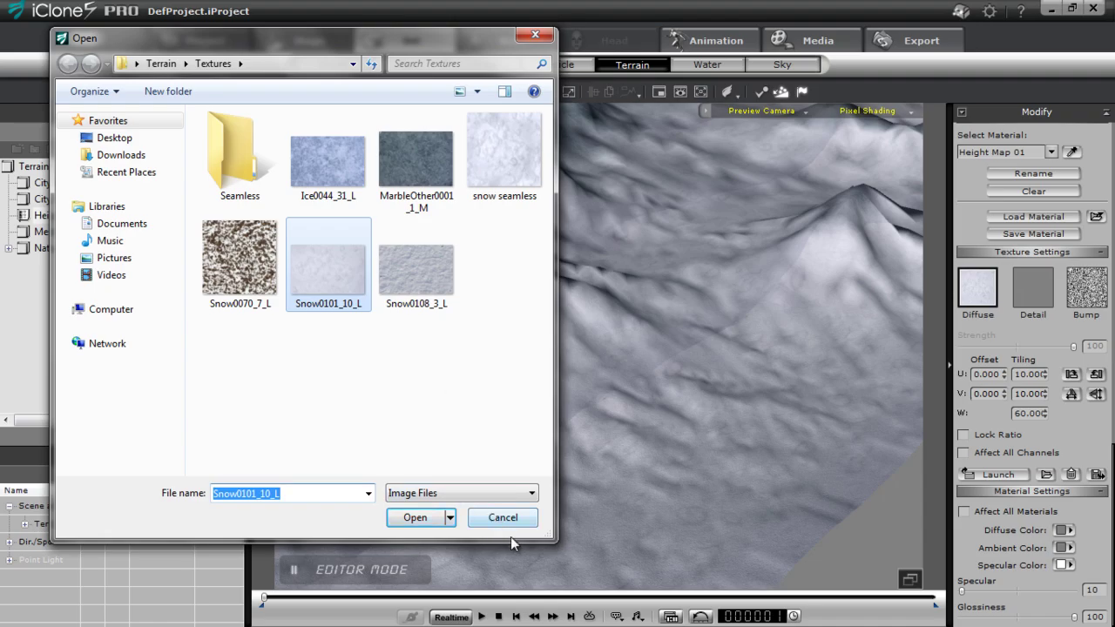
left_click(506, 519)
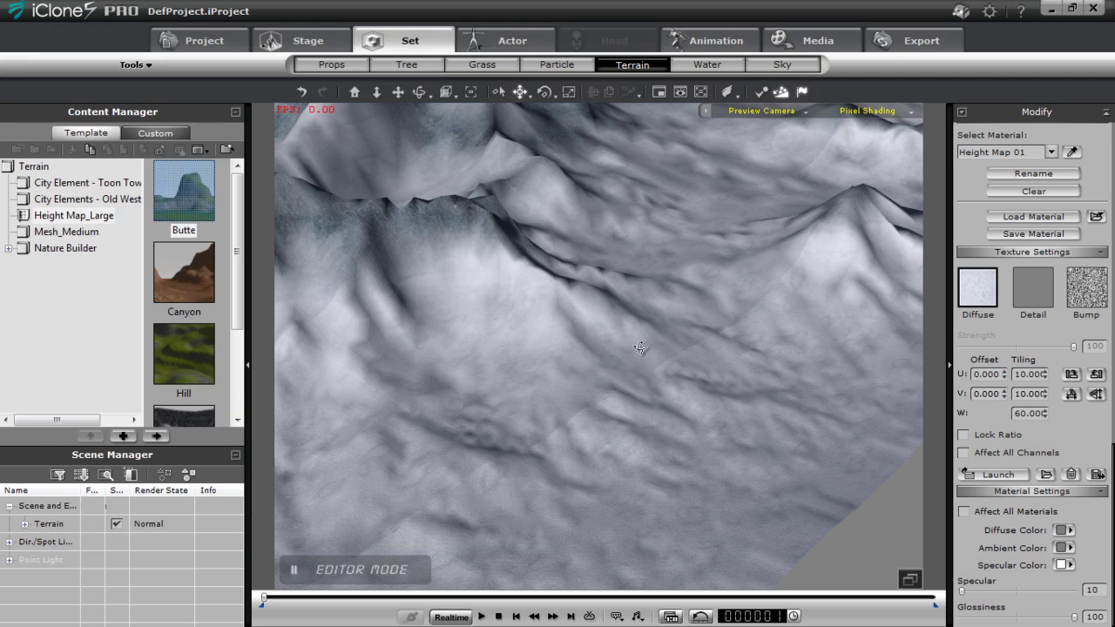
Load snow seamless from Terrain/Textures as the diffuse texture of the Height Map 01 material.
right_click_drag(640, 349, 708, 345)
right_click_drag(615, 257, 614, 384)
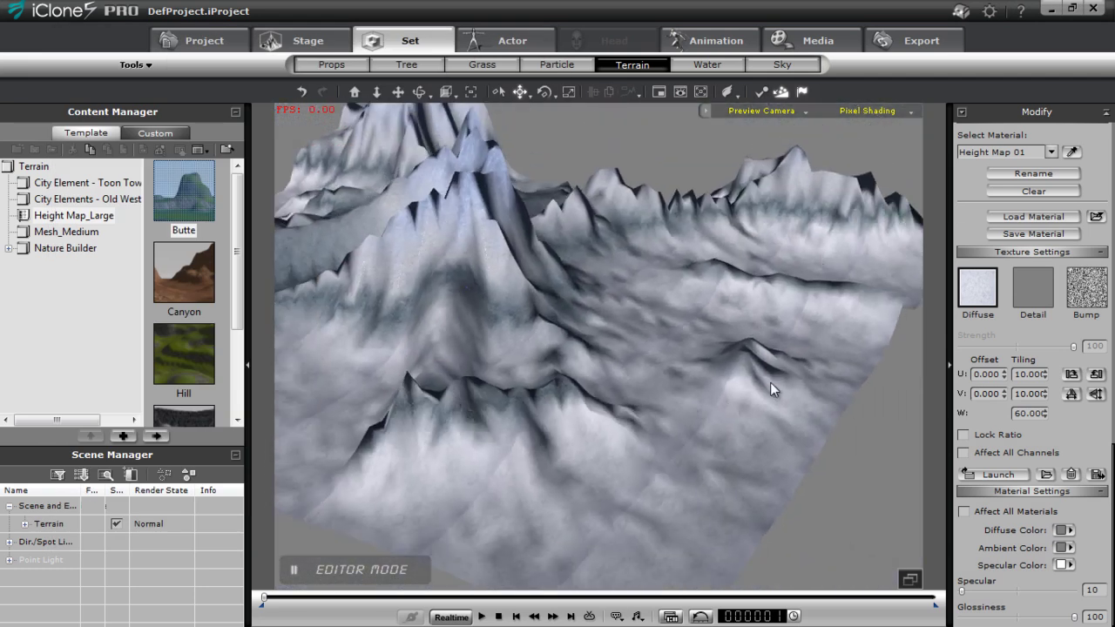
middle_click_drag(771, 384, 772, 334)
right_click_drag(671, 348, 564, 453)
scroll(745, 484, "up", 6)
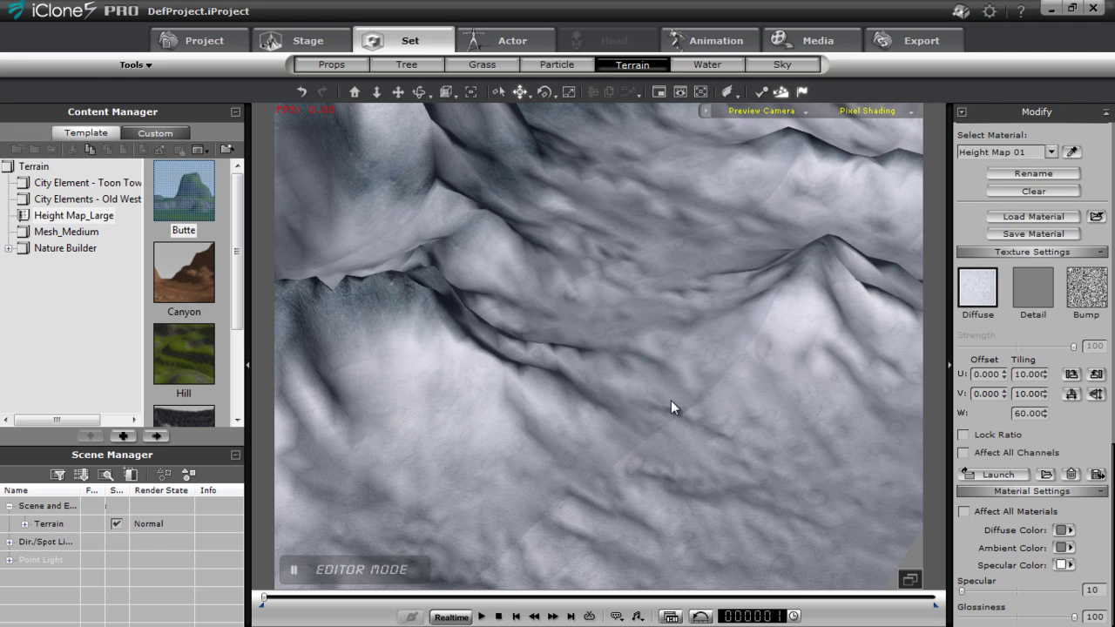
double_click(982, 293)
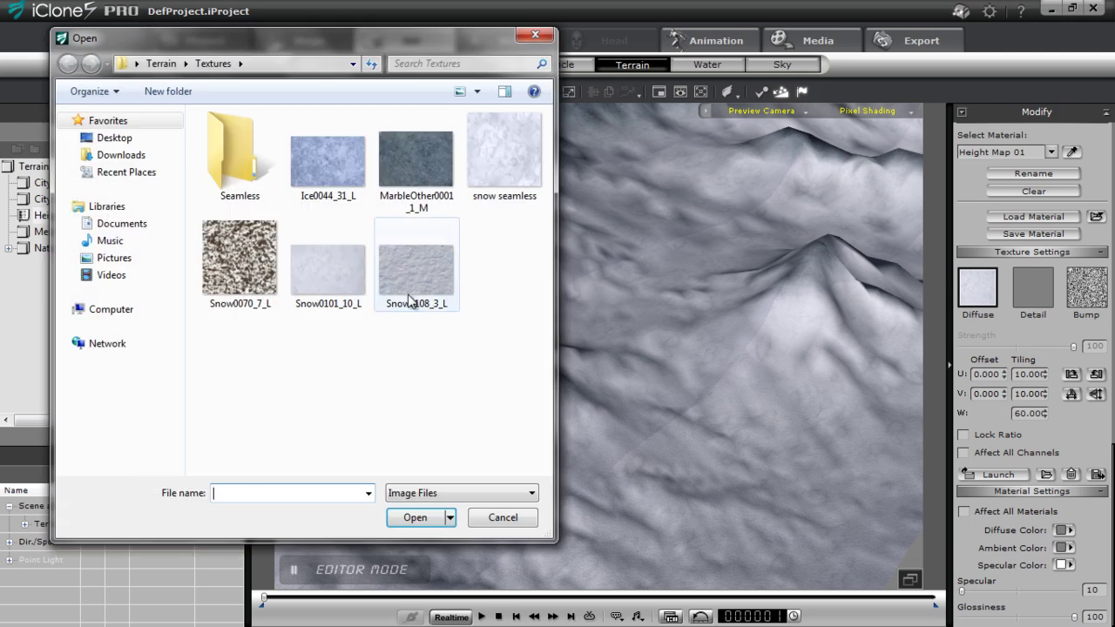
left_click(486, 174)
left_click(415, 518)
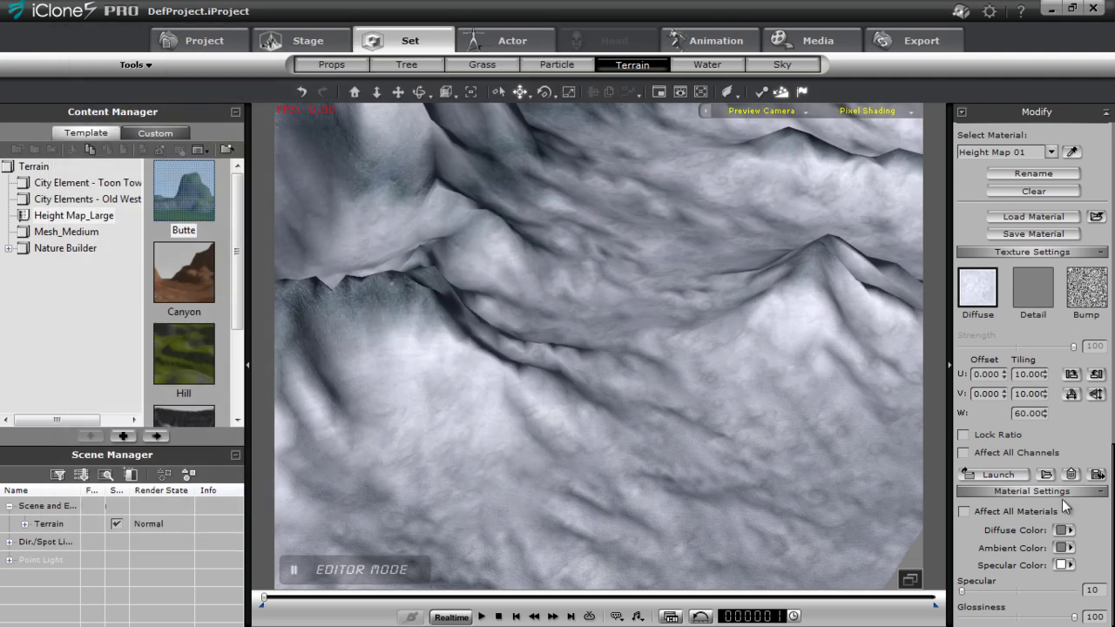
Set the U and V tiling of the Height Map 01 diffuse texture to 40.
double_click(1029, 374)
type("40")
key("Return")
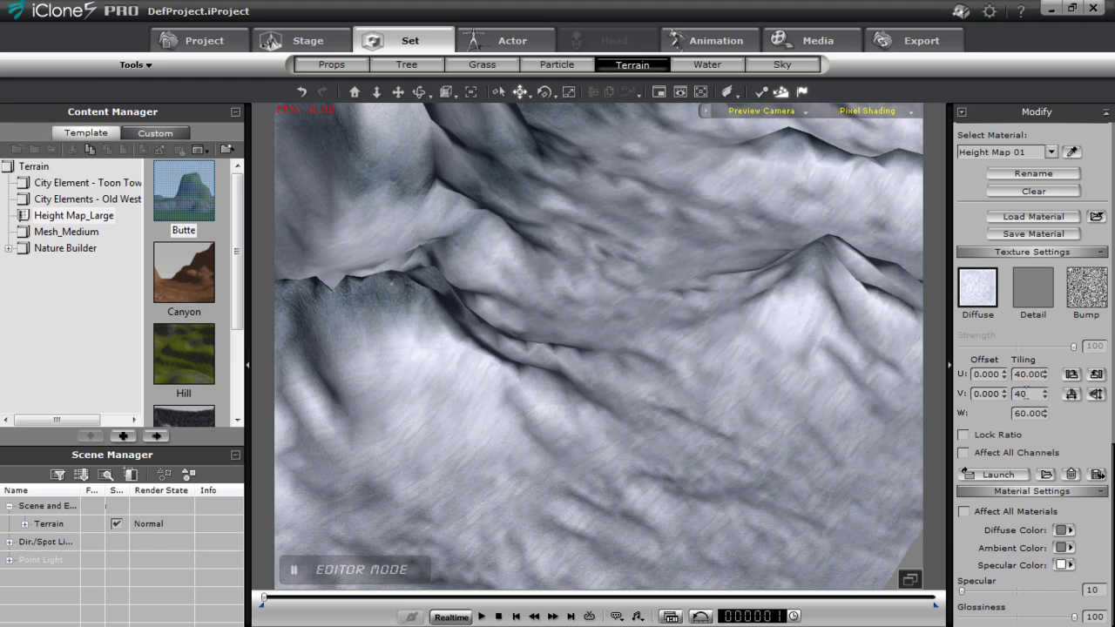
left_click(1029, 393)
type("40")
key("Return")
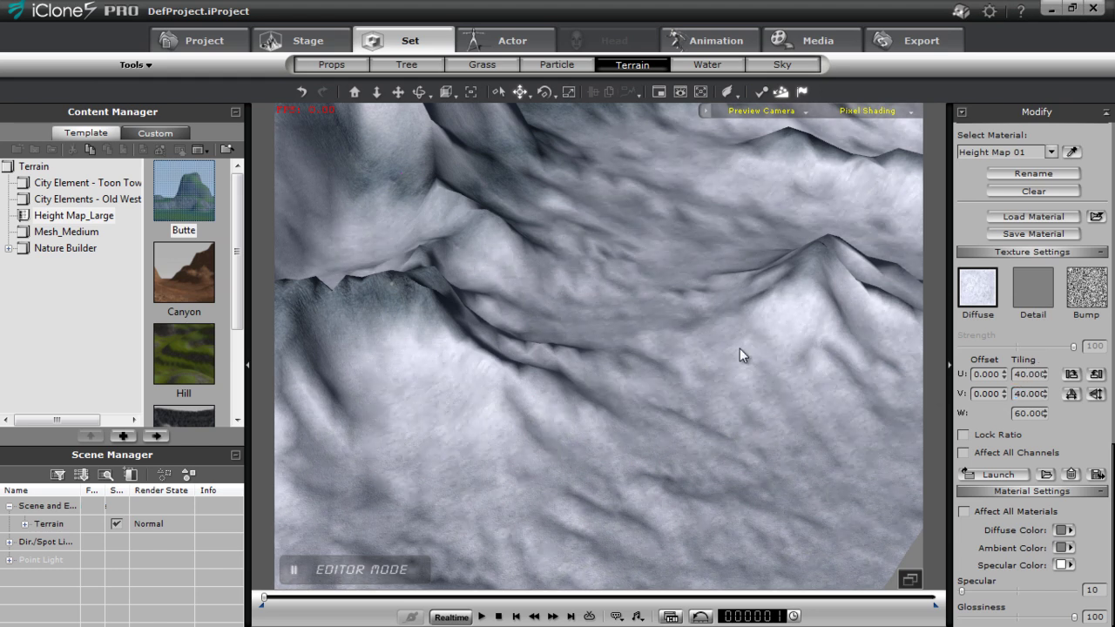
Examine the retextured terrain from several angles for visible tiling and seams on the lower snow slopes.
right_click_drag(702, 216, 707, 379)
right_click_drag(659, 188, 671, 314)
left_click_drag(1112, 478, 1112, 174)
right_click_drag(616, 426, 581, 404)
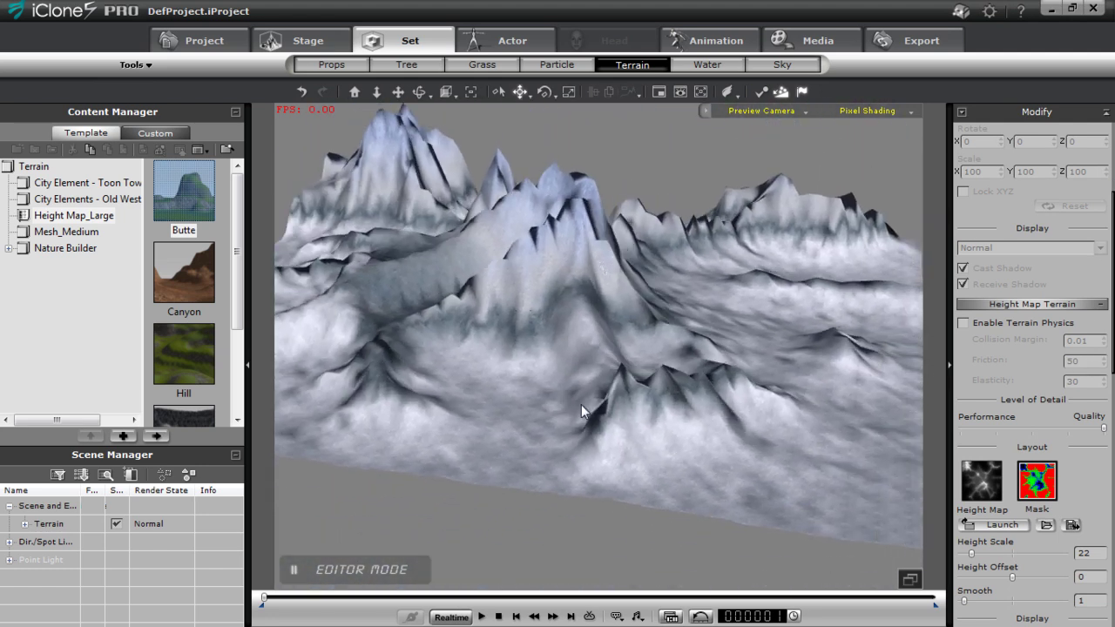
right_click_drag(631, 338, 533, 358)
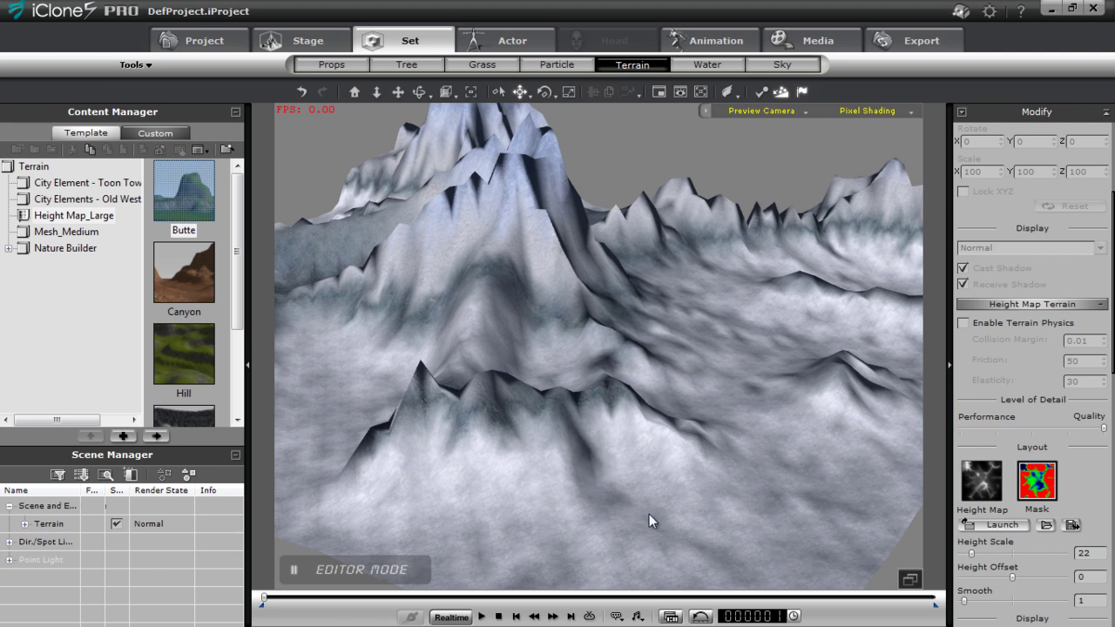
scroll(1107, 418, "down", 12)
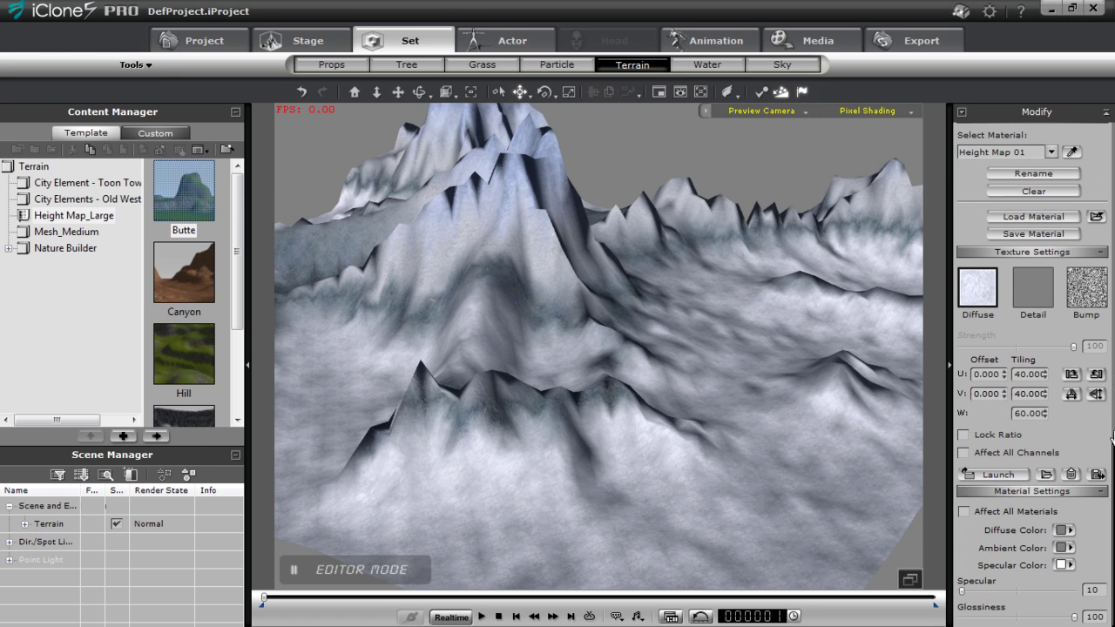
Set the Height Map 03 material's Specular to 129 and Glossiness to 78.
scroll(1113, 438, "up", 5)
left_click(1052, 347)
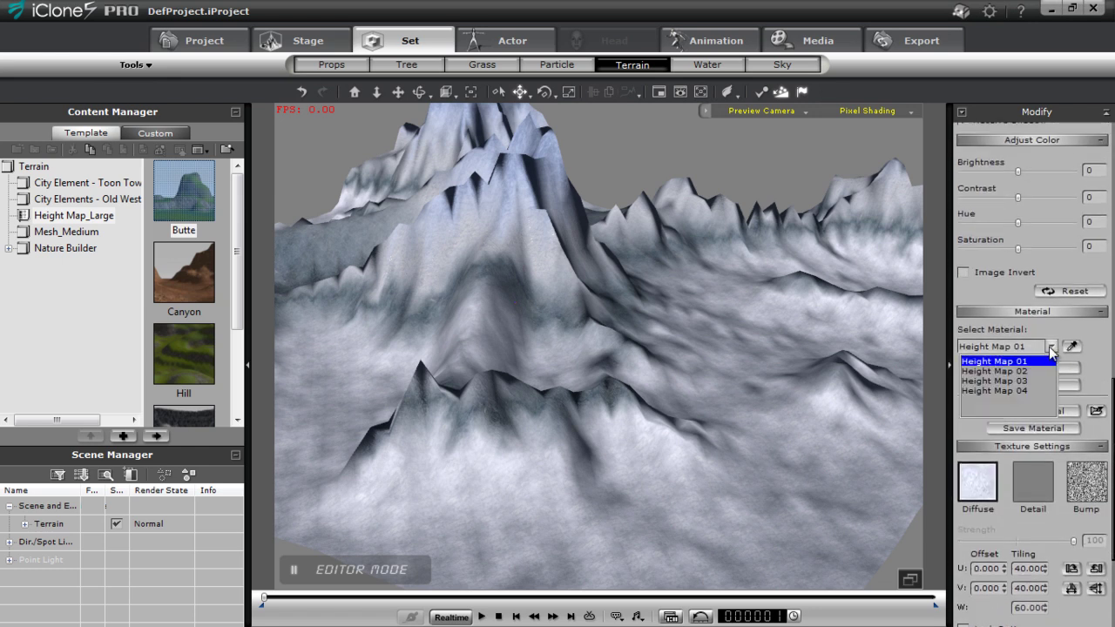
left_click(1001, 381)
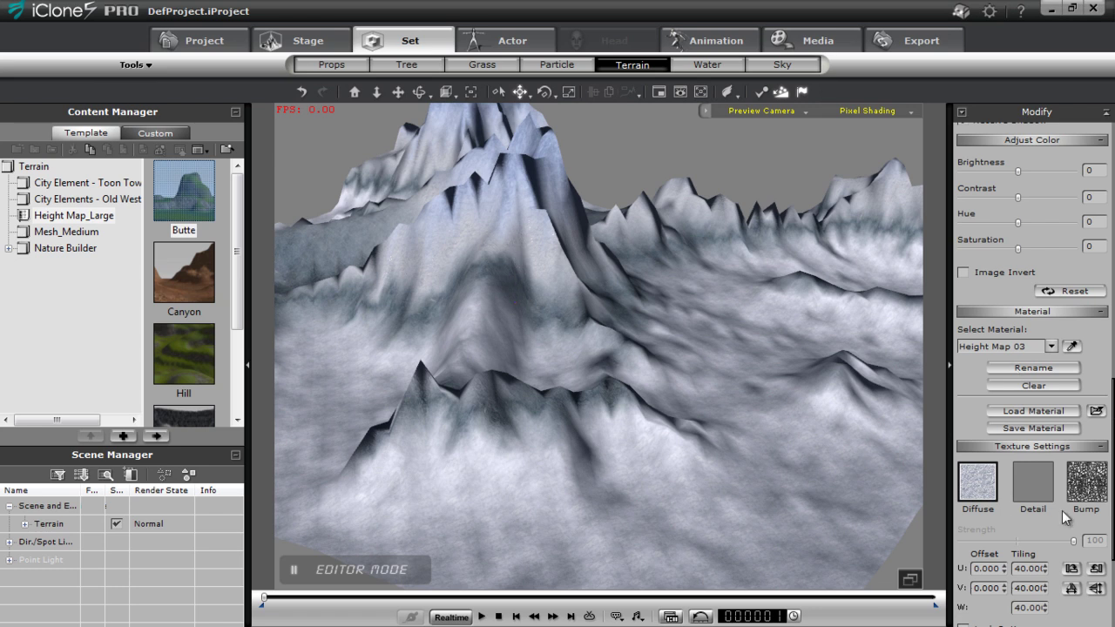
left_click_drag(1113, 459, 1113, 546)
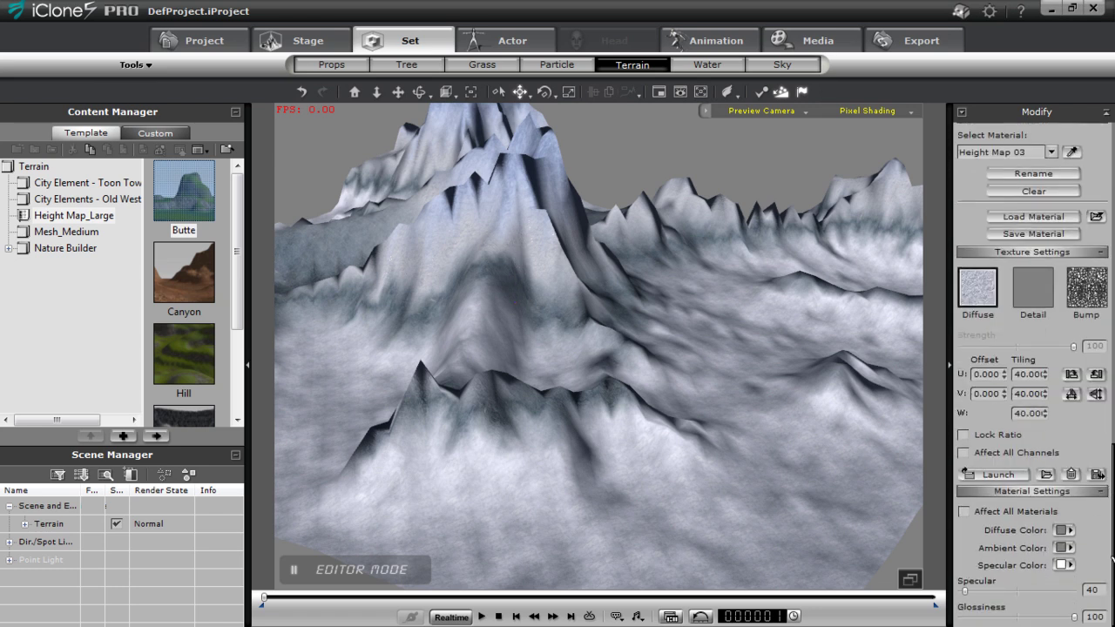
left_click_drag(965, 593, 976, 592)
left_click_drag(1074, 619, 1044, 619)
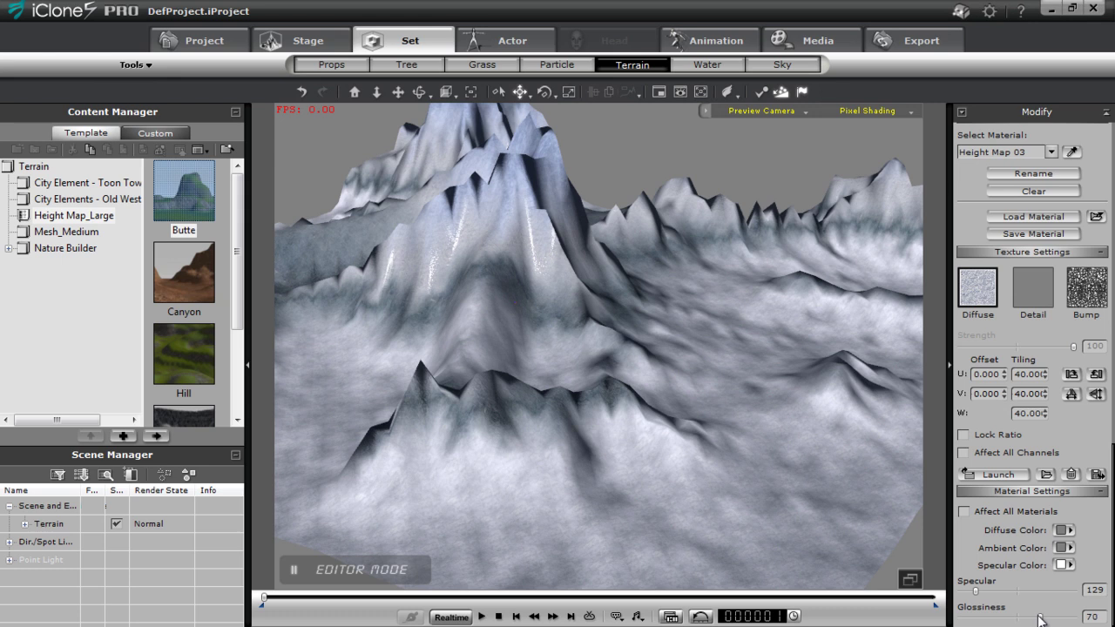
left_click_drag(1037, 619, 1048, 620)
Shift the light direction across the mountain slopes and inspect the specular highlights close up.
middle_click_drag(601, 390, 687, 455)
right_click_drag(739, 527, 713, 465)
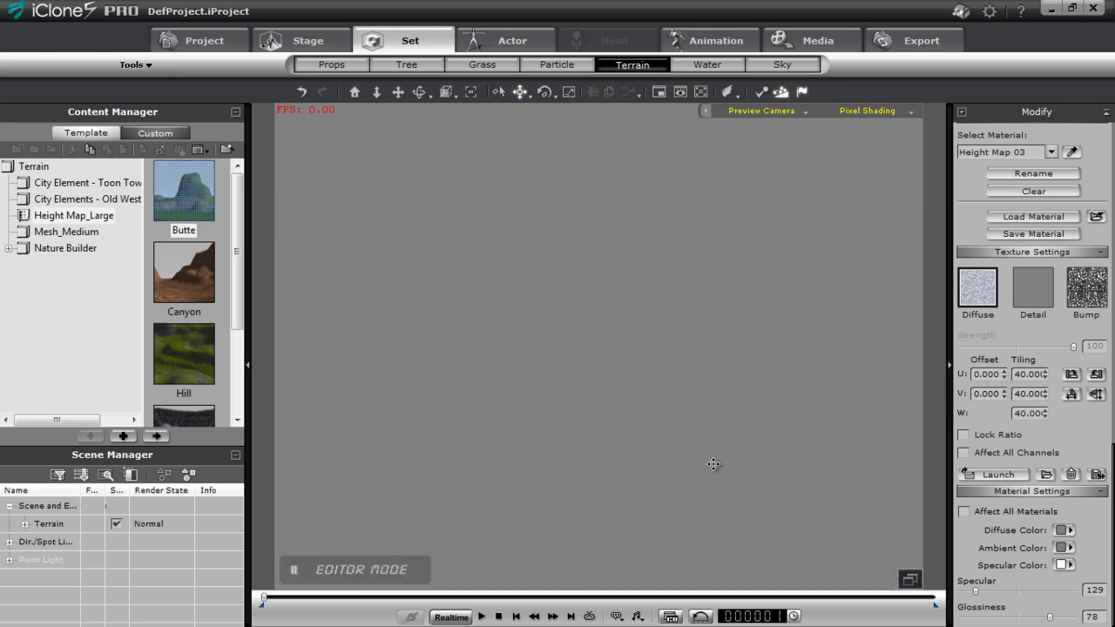
right_click_drag(702, 316, 575, 126)
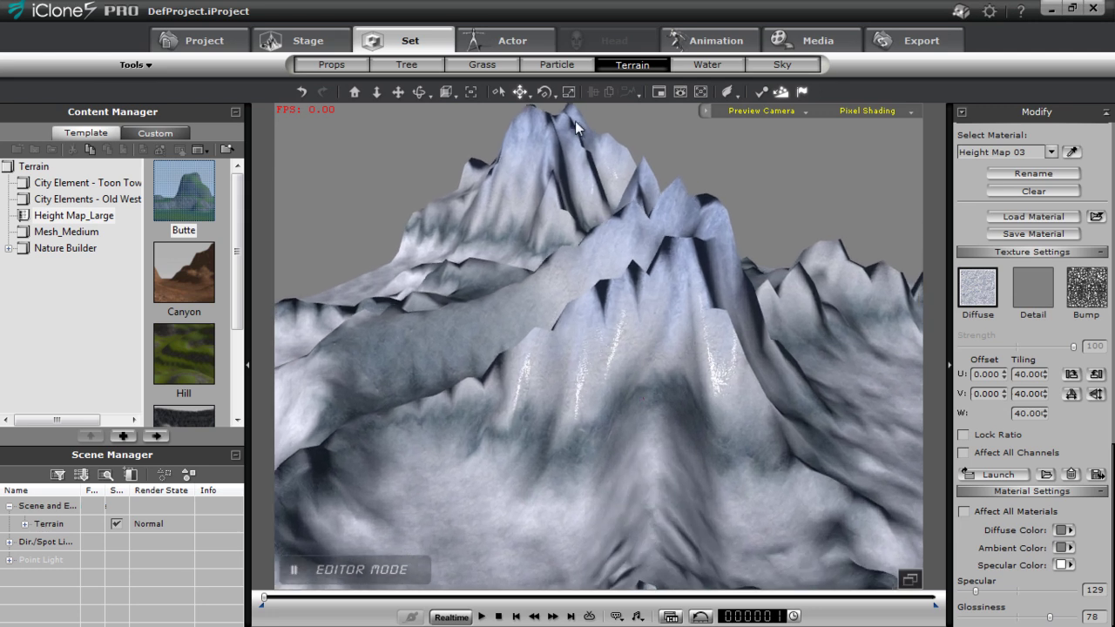
right_click_drag(798, 488, 752, 405)
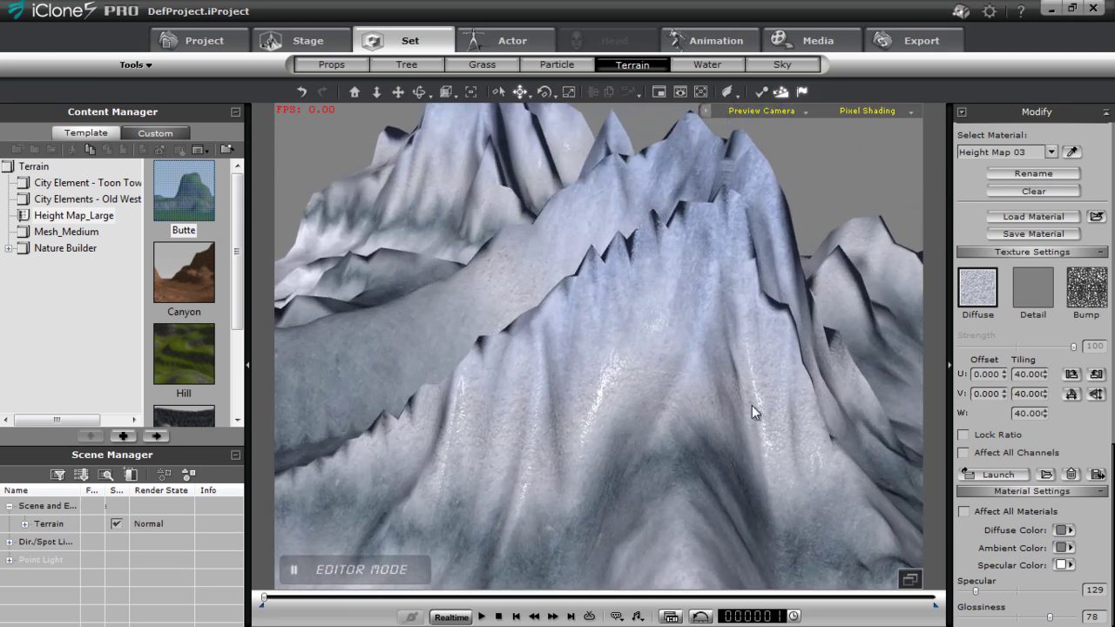
right_click_drag(751, 450, 785, 428)
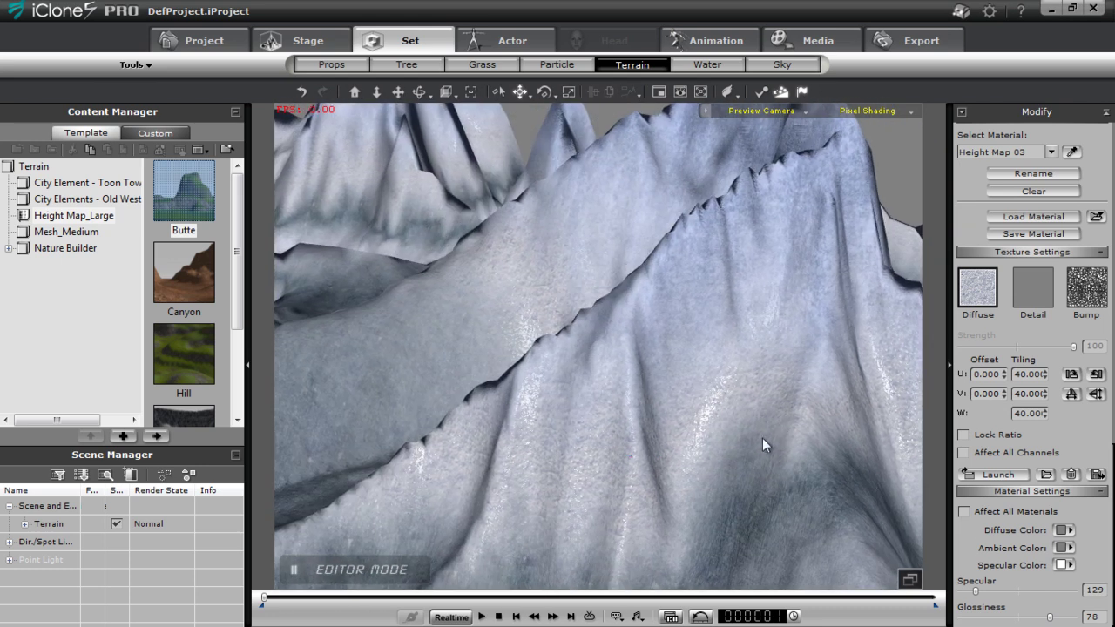
key("e")
mouse_move(582, 315)
left_mouse_down()
mouse_move(541, 270)
mouse_move(533, 299)
mouse_move(549, 305)
mouse_move(562, 288)
mouse_move(612, 312)
mouse_move(555, 317)
mouse_move(553, 302)
left_mouse_up()
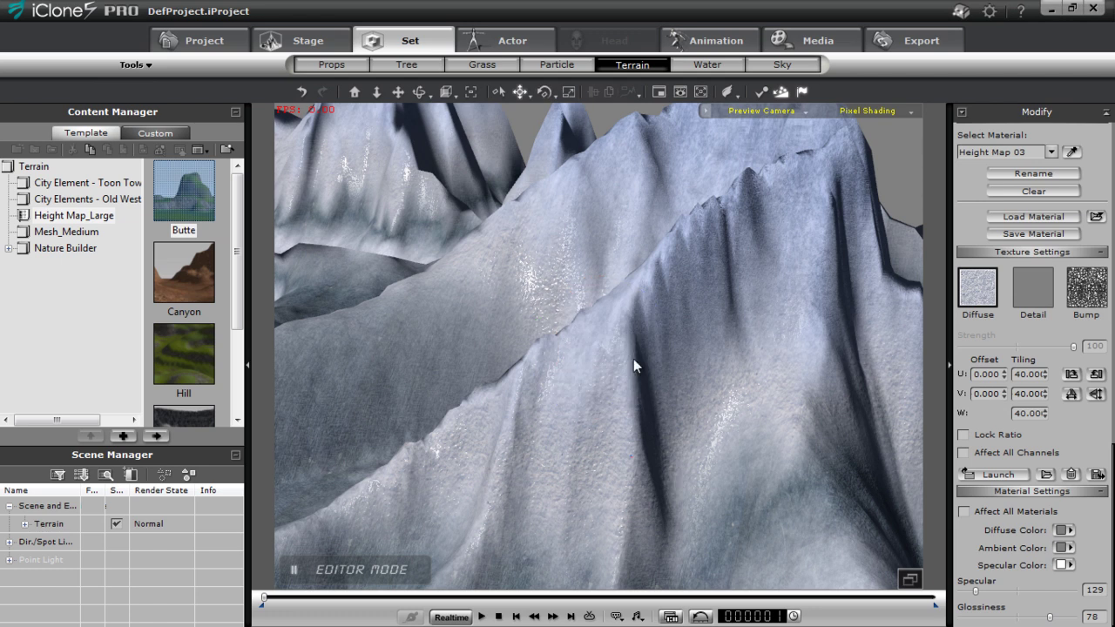
scroll(627, 369, "down", 3)
right_click_drag(671, 472, 654, 384)
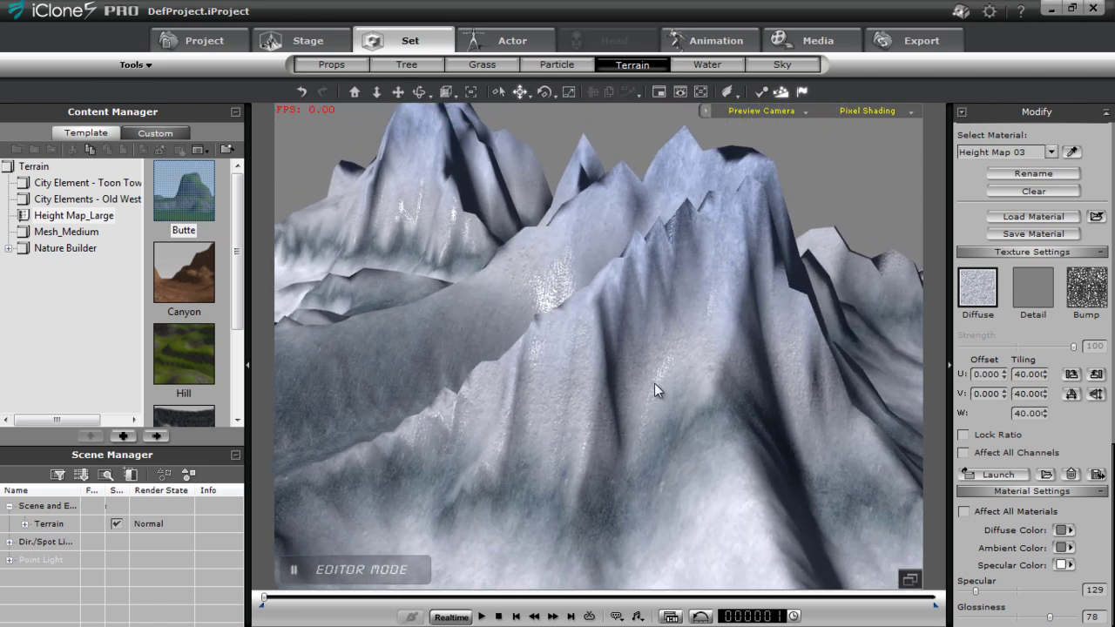
Try a medium Level of Detail on the height map terrain and return it to full Quality.
left_click_drag(1113, 488, 1111, 123)
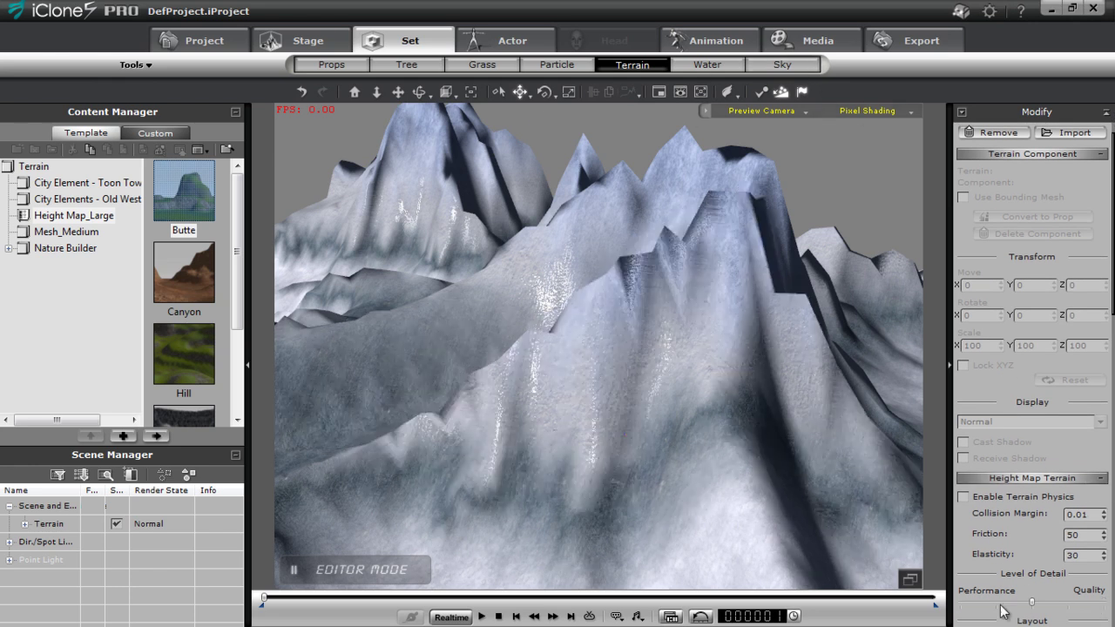
mouse_move(1113, 603)
left_mouse_down()
mouse_move(893, 601)
mouse_move(1114, 603)
left_mouse_up()
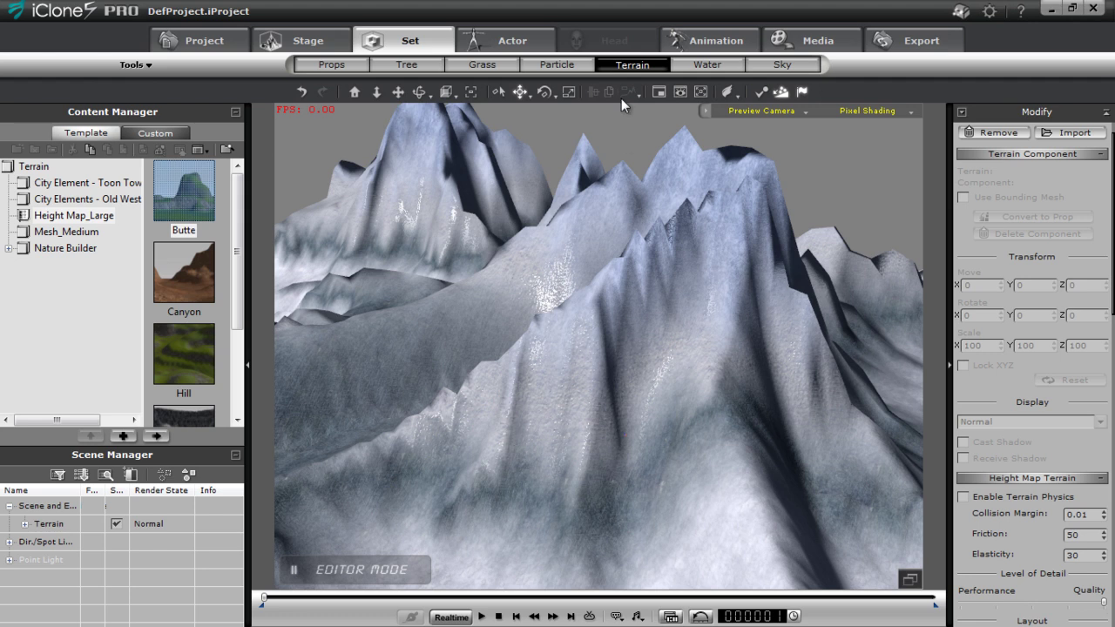
Add the Universal sky template to the scene behind the terrain.
left_click(783, 64)
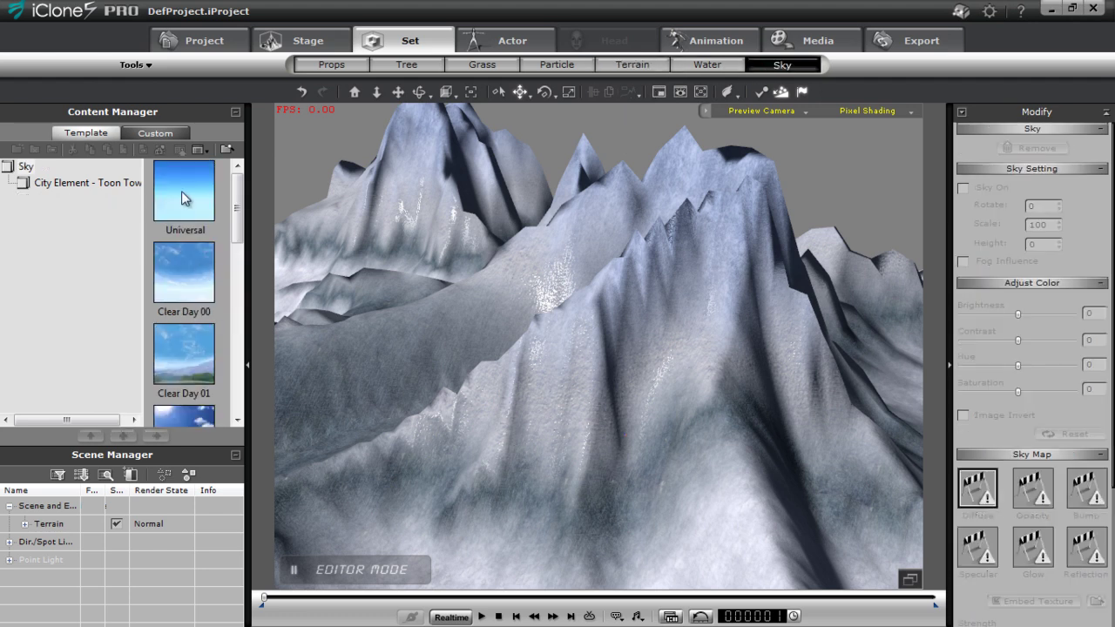
double_click(181, 191)
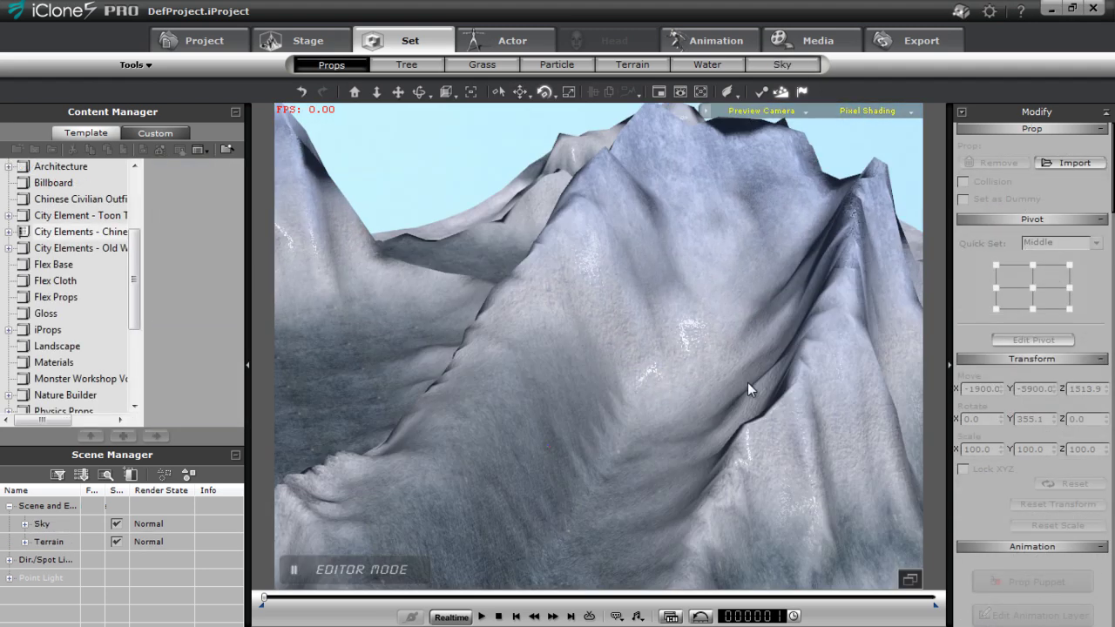
Place the Sign A-3 prop from the Chinese City Elements collection on the dark valley floor between the mountain slopes.
right_click_drag(749, 383, 622, 345)
middle_click_drag(621, 345, 790, 318)
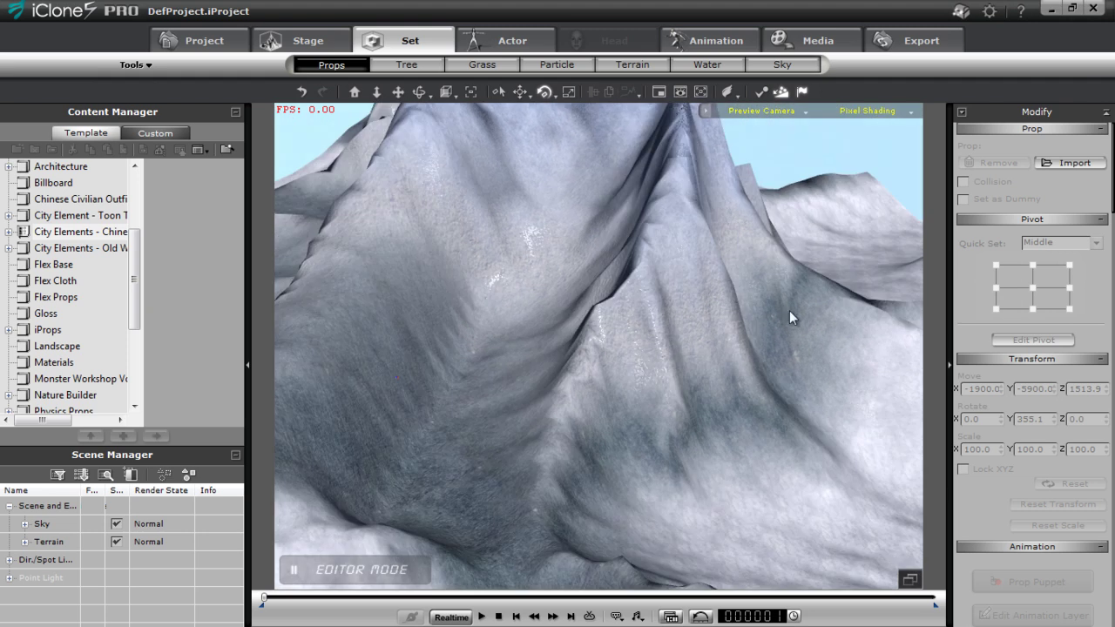
right_click_drag(754, 370, 244, 445)
middle_click_drag(655, 455, 535, 328)
middle_click_drag(593, 454, 812, 375)
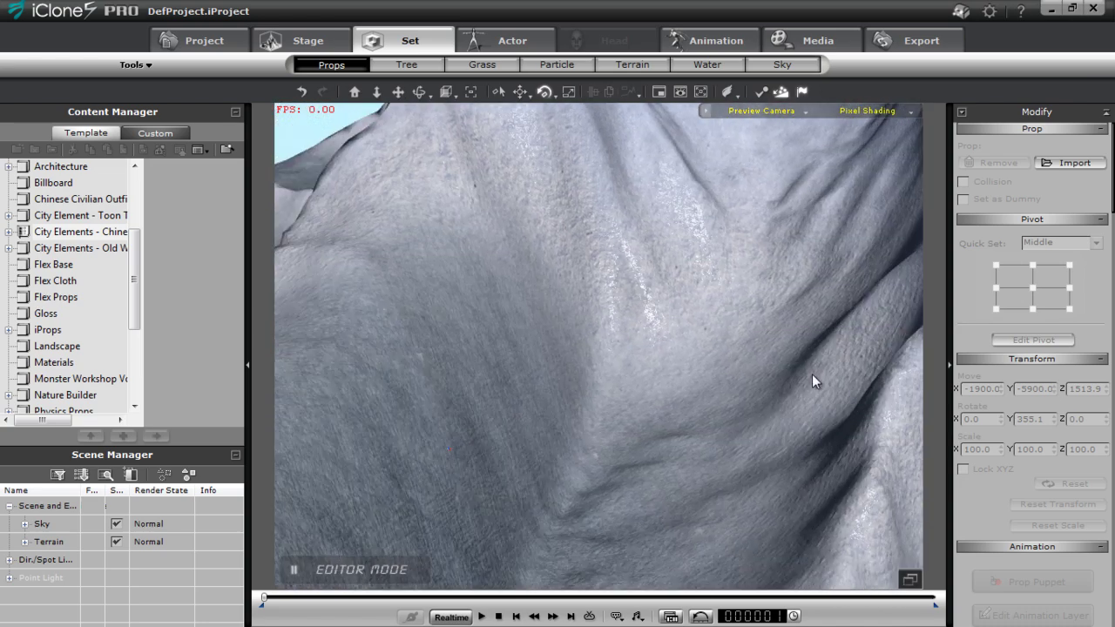
middle_click_drag(654, 398, 657, 430)
double_click(78, 232)
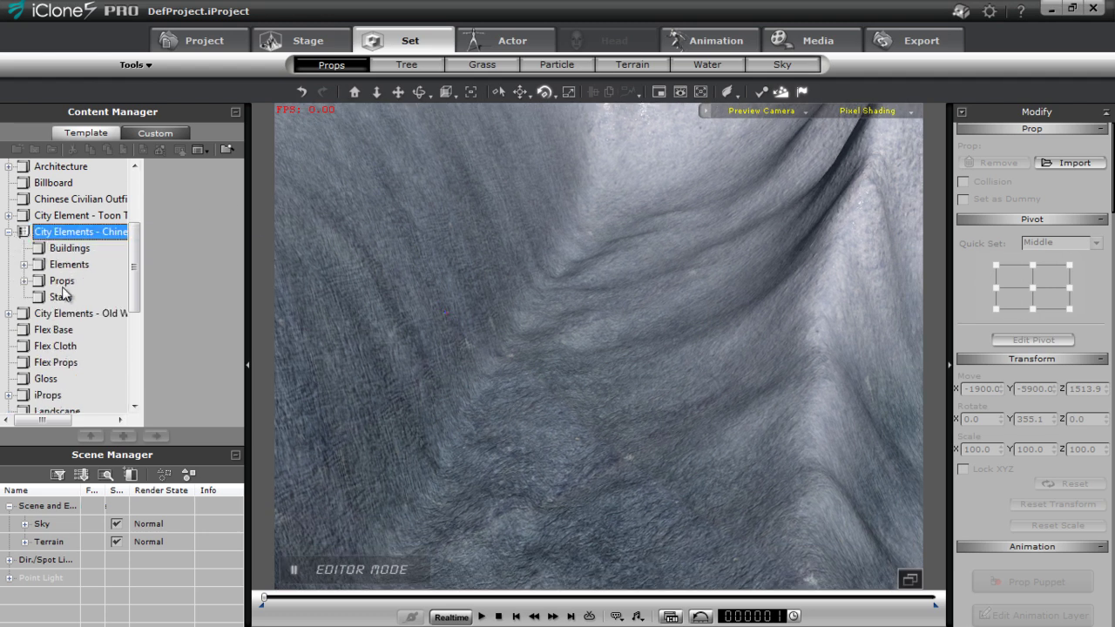
left_click(58, 284)
left_click(24, 281)
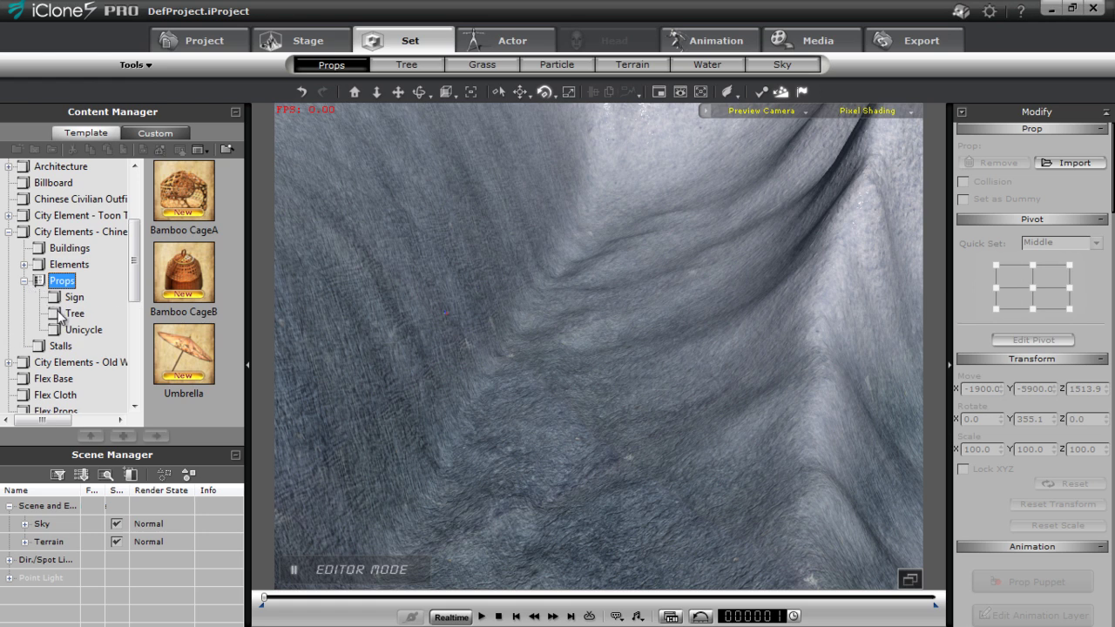
left_click(72, 297)
left_click_drag(237, 202, 584, 442)
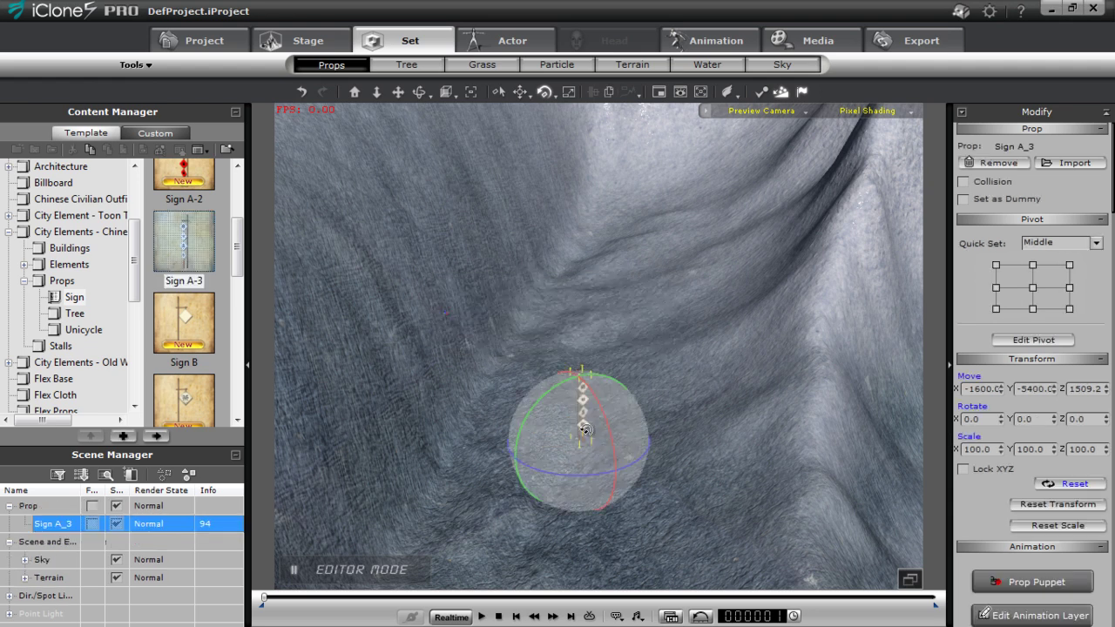
Examine the sign at ground level against the surrounding slopes to judge the terrain's scale and texture detail.
right_click_drag(629, 534, 643, 490)
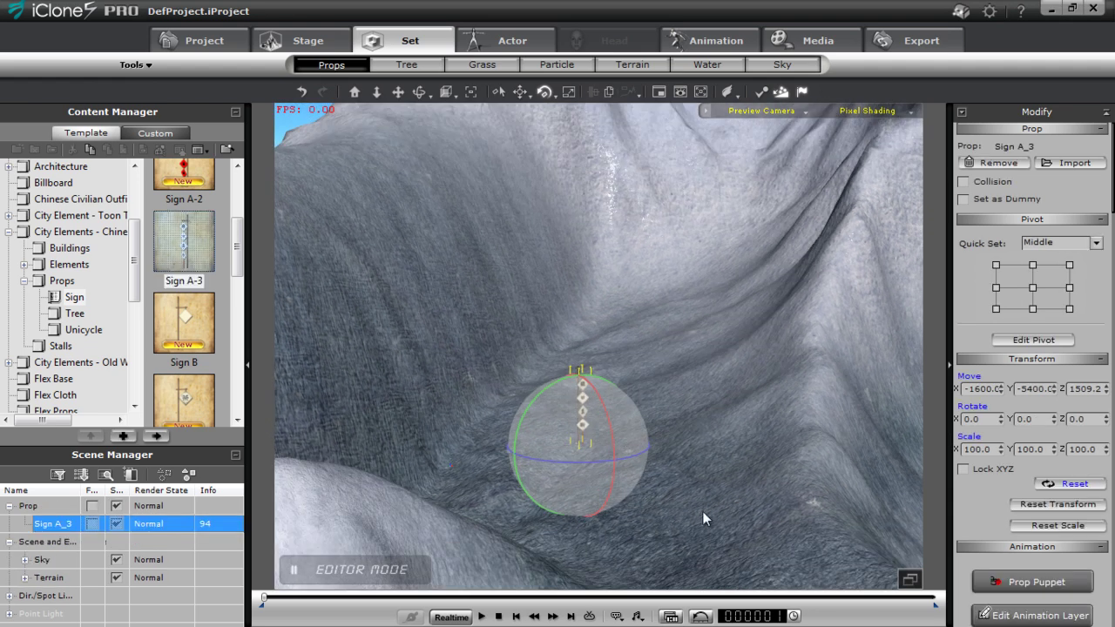
scroll(687, 388, "up", 5)
scroll(692, 419, "down", 1)
middle_click_drag(662, 494, 688, 344)
scroll(648, 472, "up", 10)
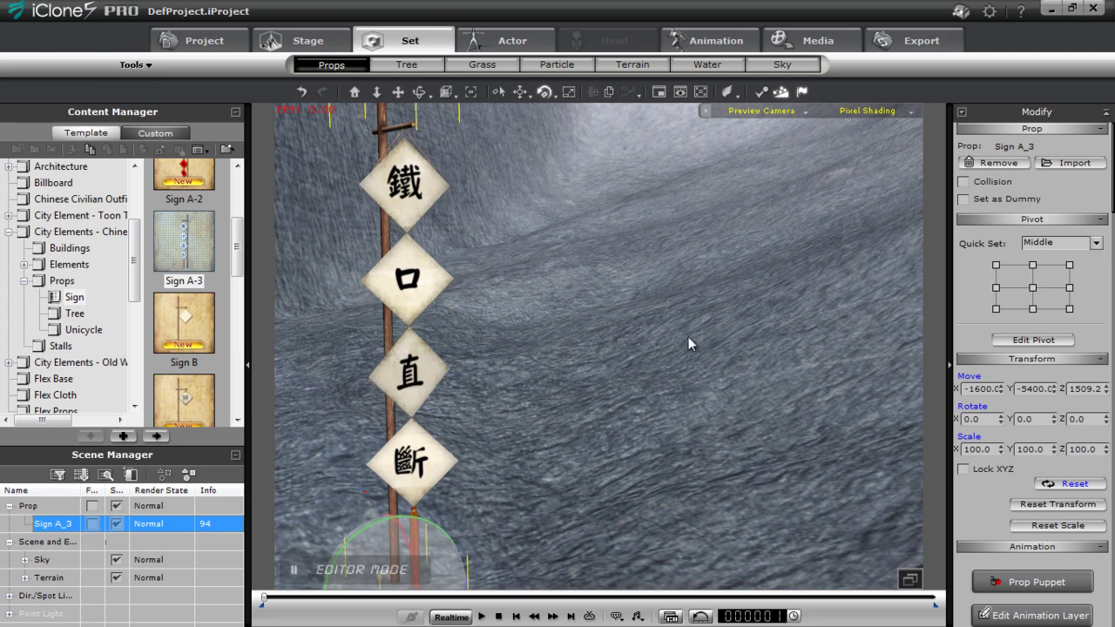
middle_click_drag(624, 380, 667, 122)
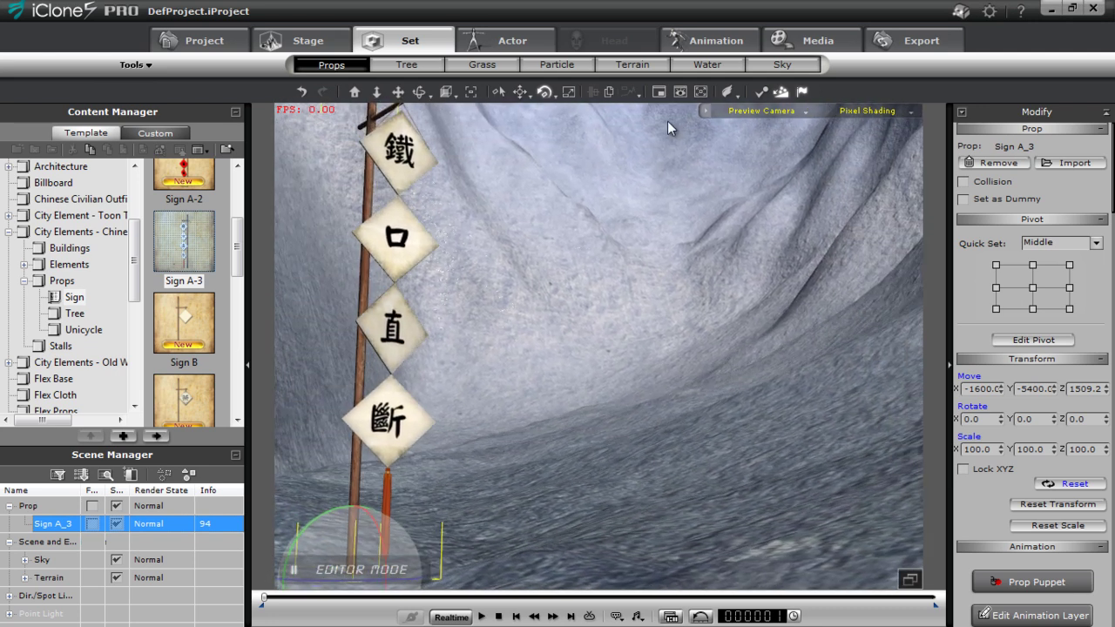
middle_click_drag(751, 327, 722, 289)
right_click_drag(722, 290, 721, 316)
left_click_drag(713, 356, 708, 364)
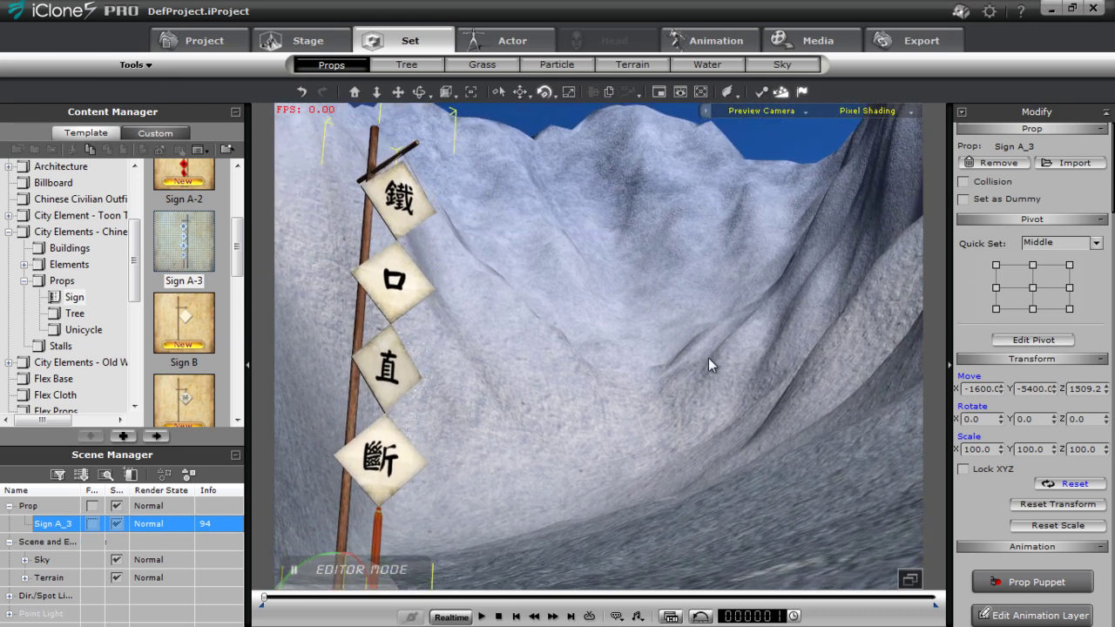